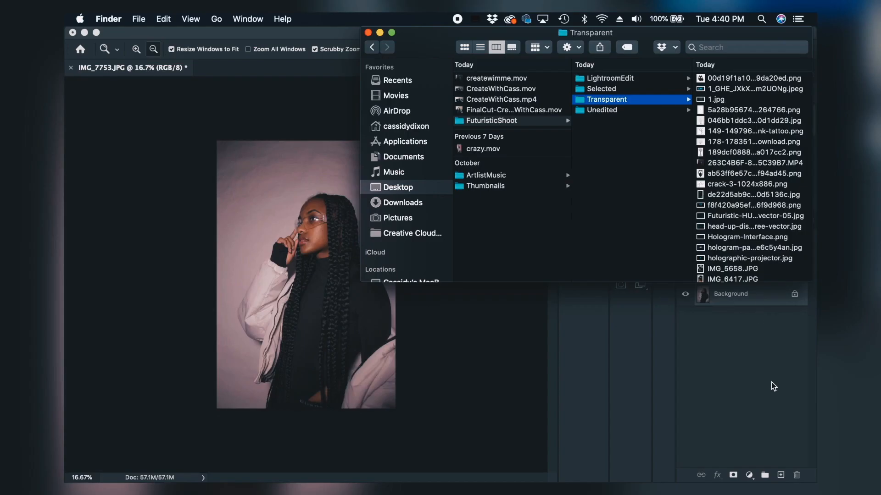
# Step: Switch to Finder and look through the images in the Transparent folder for an element to add to the portrait
pyautogui.click(773, 386)
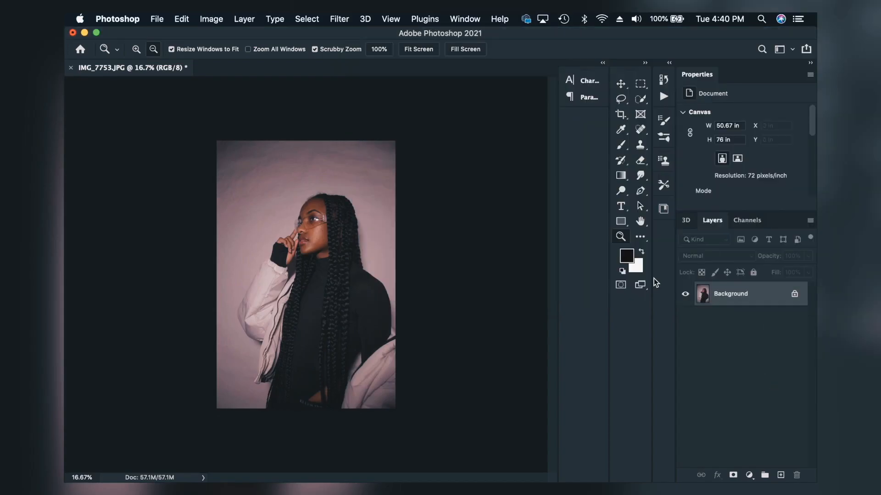
pyautogui.click(137, 50)
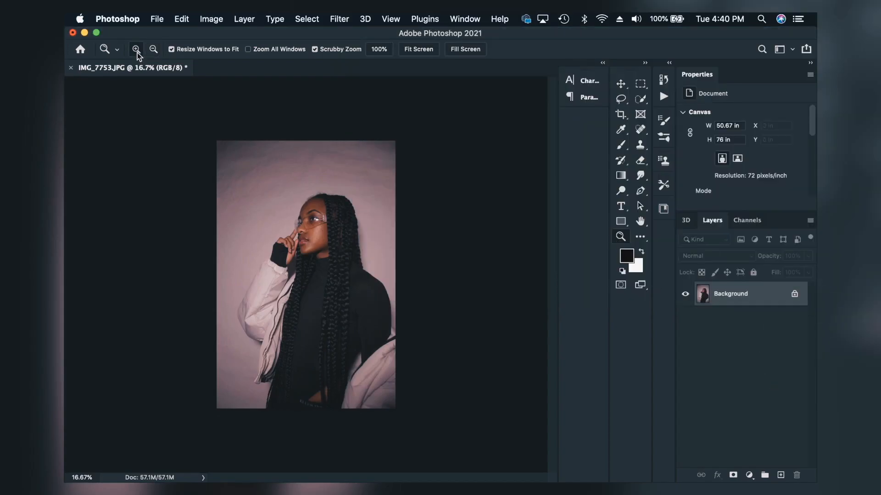
pyautogui.click(315, 252)
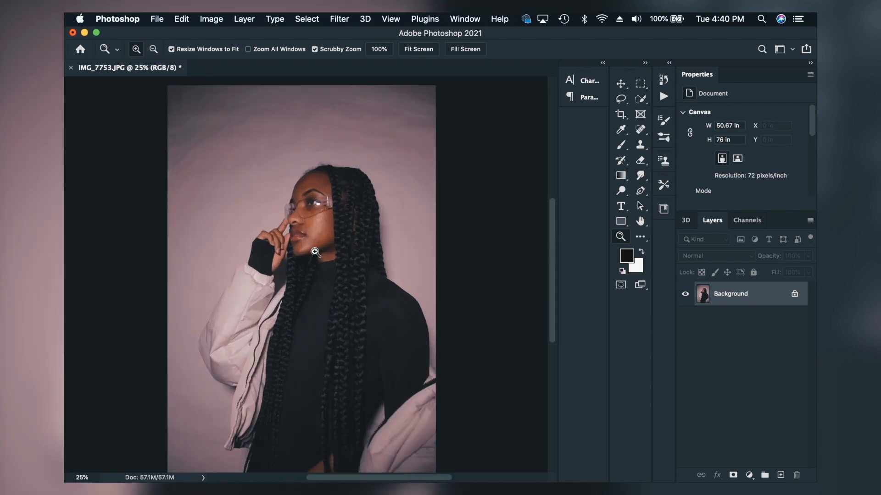
pyautogui.click(335, 233)
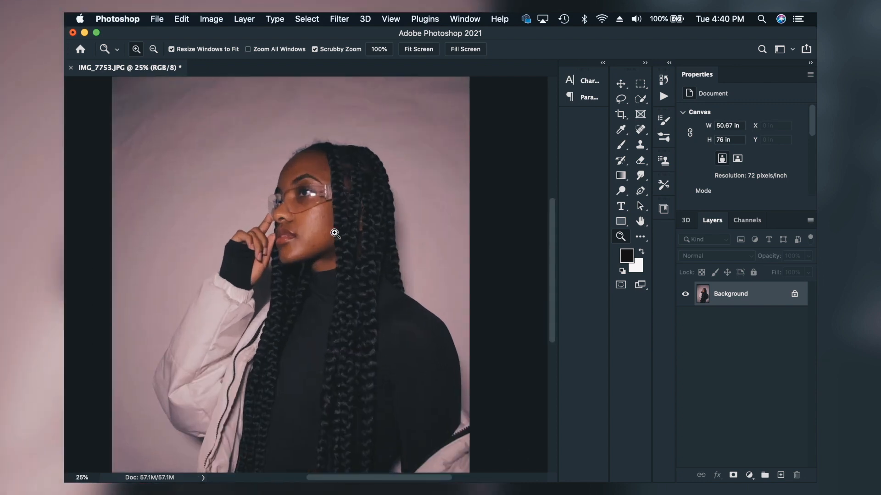
pyautogui.moveTo(269, 475)
pyautogui.click(238, 466)
pyautogui.click(729, 79)
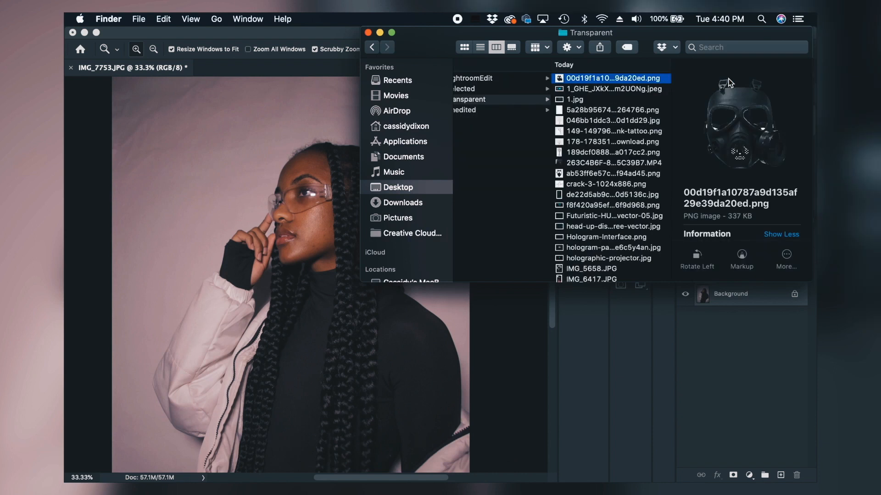
pyautogui.press('Down')
pyautogui.press('Down')
pyautogui.press('Down')
pyautogui.press('Down')
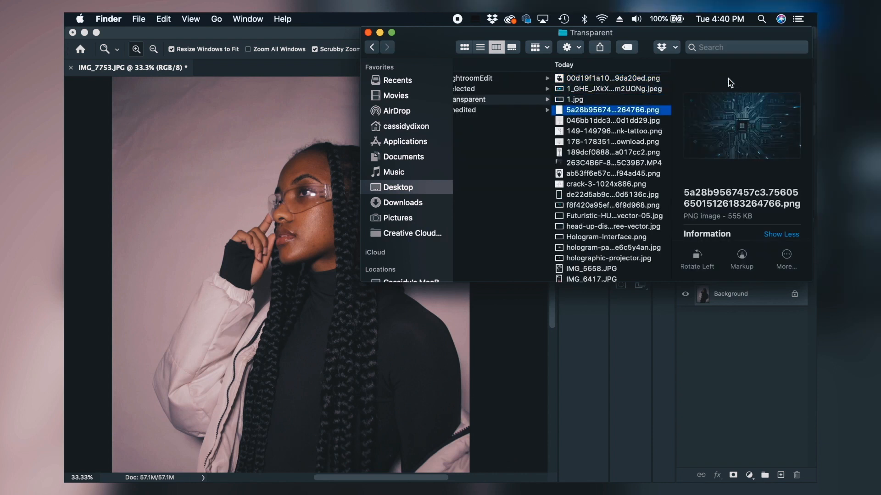
pyautogui.press('Down')
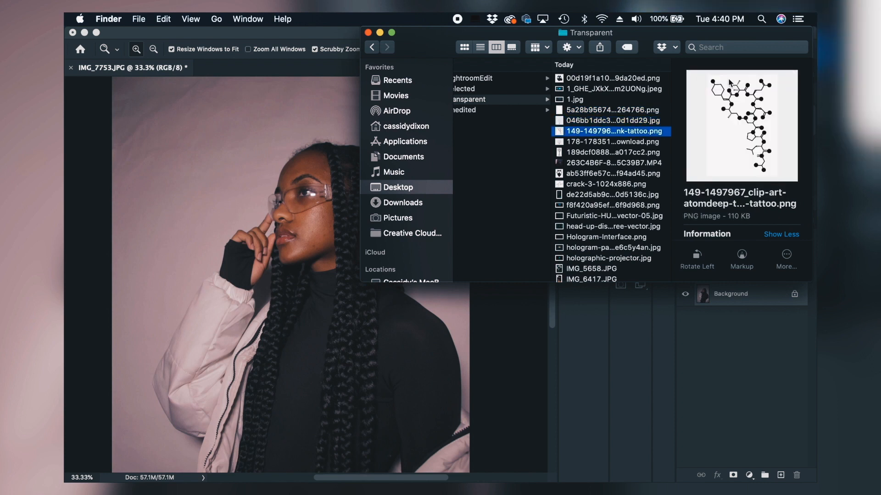
pyautogui.press('Down')
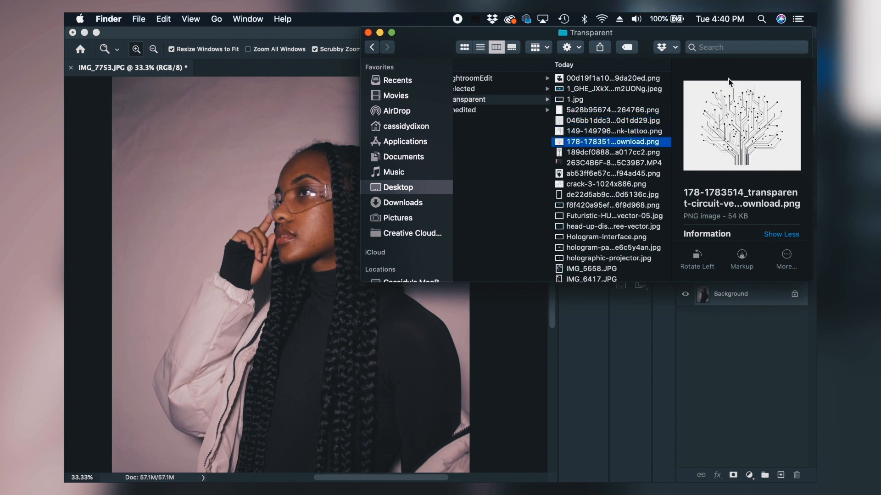
pyautogui.press('Up')
pyautogui.press('Up')
pyautogui.press('Up')
pyautogui.press('Down')
pyautogui.press('Down')
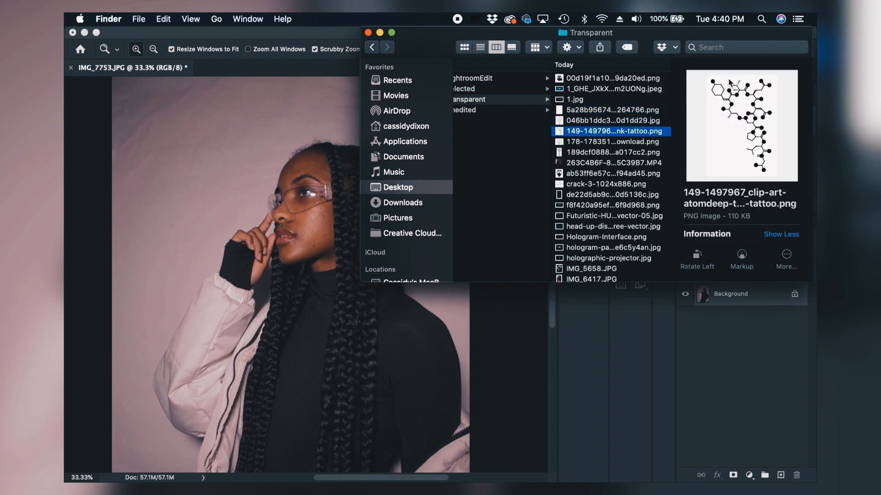
pyautogui.press('Down')
pyautogui.press('Down')
pyautogui.press('Down')
pyautogui.press('Down')
pyautogui.press('Down')
pyautogui.press('Down')
pyautogui.press('Down')
pyautogui.press('Down')
pyautogui.press('Down')
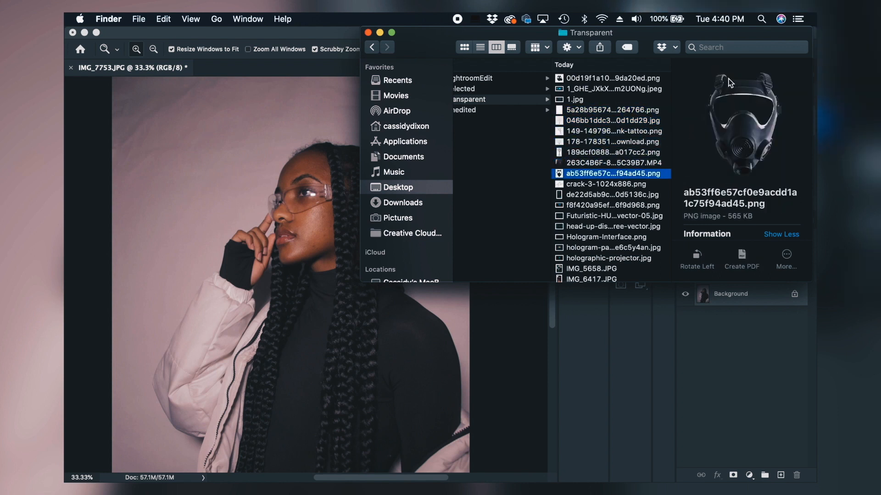
pyautogui.press('super+1')
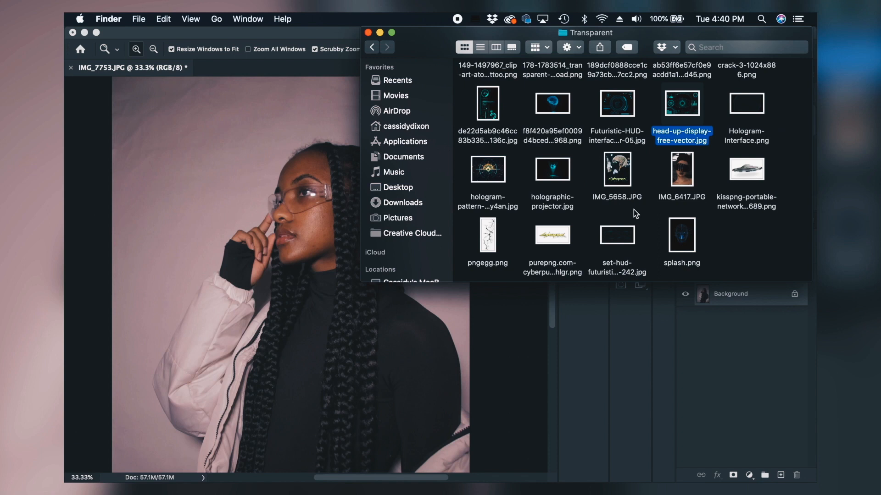
# Step: Place IMG_5658.JPG into the portrait document and scale it to about 288%, covering the woman's face and upper body
pyautogui.moveTo(623, 171); pyautogui.dragTo(276, 161)
pyautogui.moveTo(281, 226); pyautogui.dragTo(419, 404)
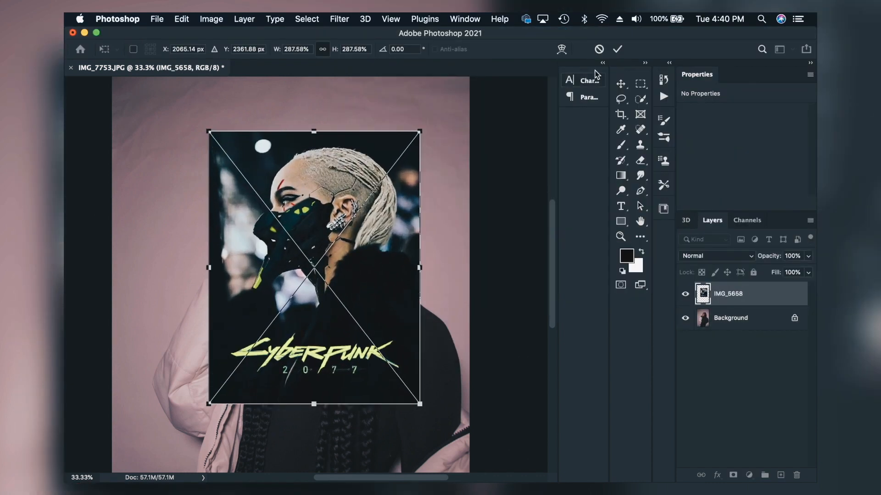
pyautogui.click(618, 49)
# Step: Outline the black face mask in IMG_5658 with the Magnetic Lasso and isolate it with a layer mask
pyautogui.click(621, 99)
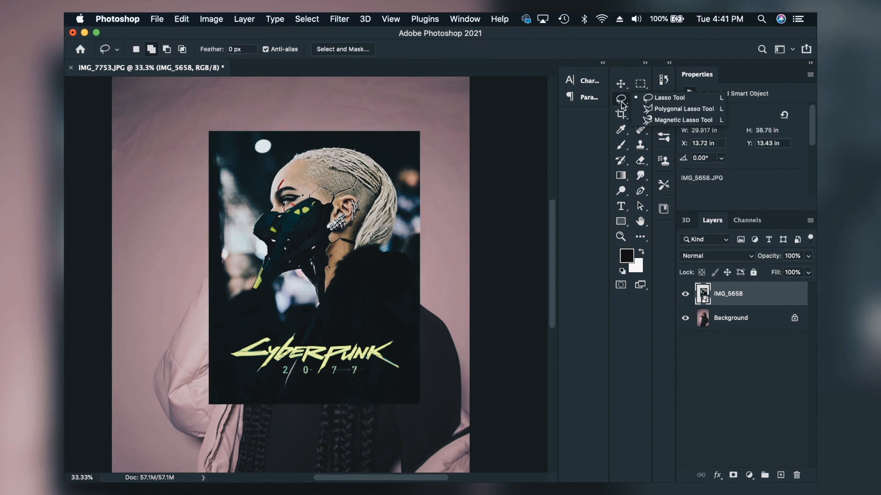
pyautogui.click(654, 119)
pyautogui.click(324, 293)
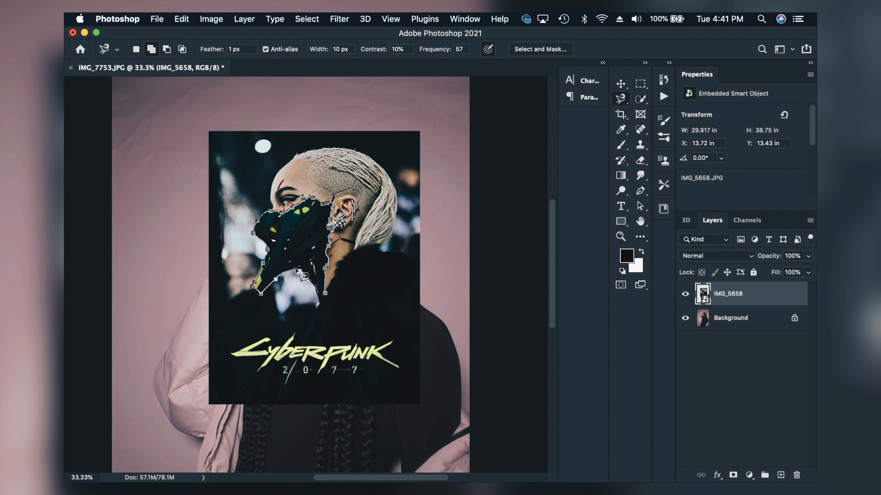
pyautogui.click(324, 293)
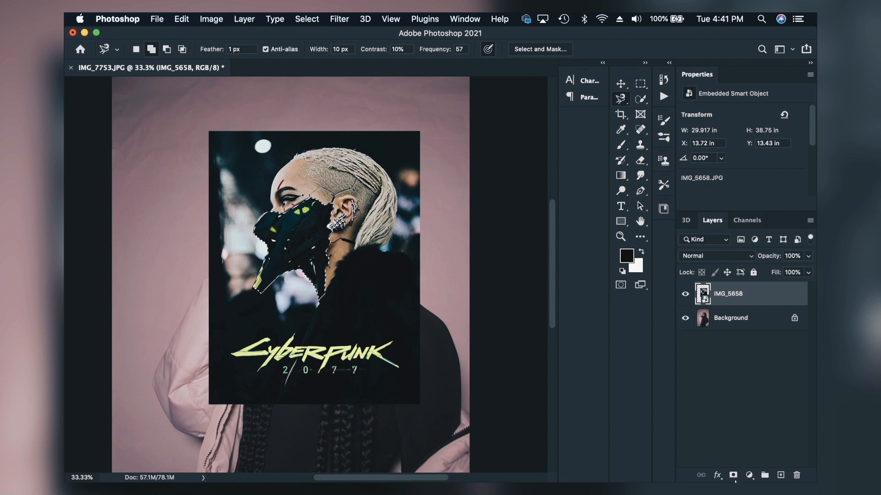
pyautogui.click(733, 475)
# Step: Fit the face mask over the woman's nose and mouth, scaling it to about 107.5% and rotating it about -2.6°
pyautogui.click(620, 84)
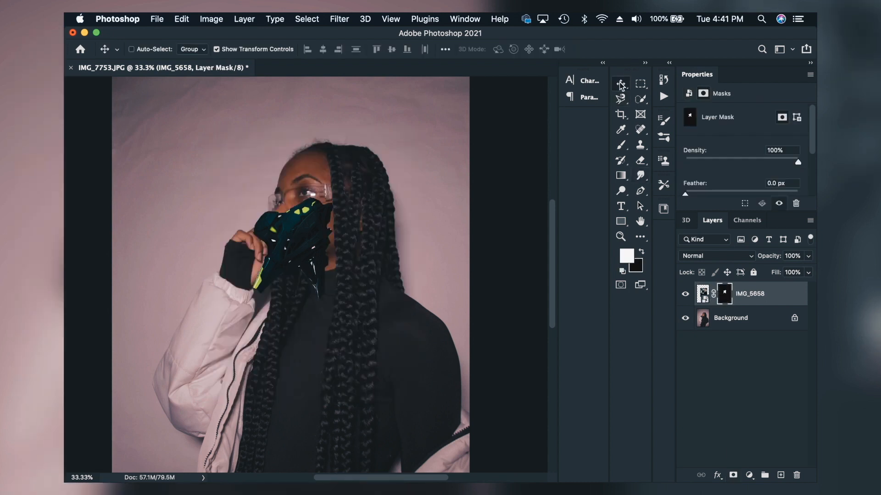
pyautogui.moveTo(291, 257)
pyautogui.mouseDown()
pyautogui.moveTo(236, 247)
pyautogui.moveTo(281, 241)
pyautogui.moveTo(285, 252)
pyautogui.mouseUp()
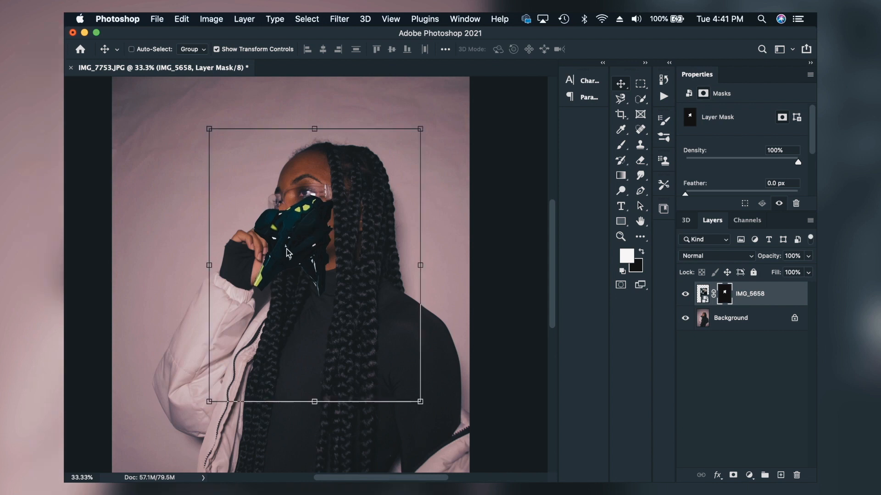
pyautogui.moveTo(433, 128); pyautogui.dragTo(429, 122)
pyautogui.moveTo(311, 238); pyautogui.dragTo(308, 238)
pyautogui.moveTo(425, 398); pyautogui.dragTo(419, 394)
pyautogui.moveTo(306, 232); pyautogui.dragTo(314, 228)
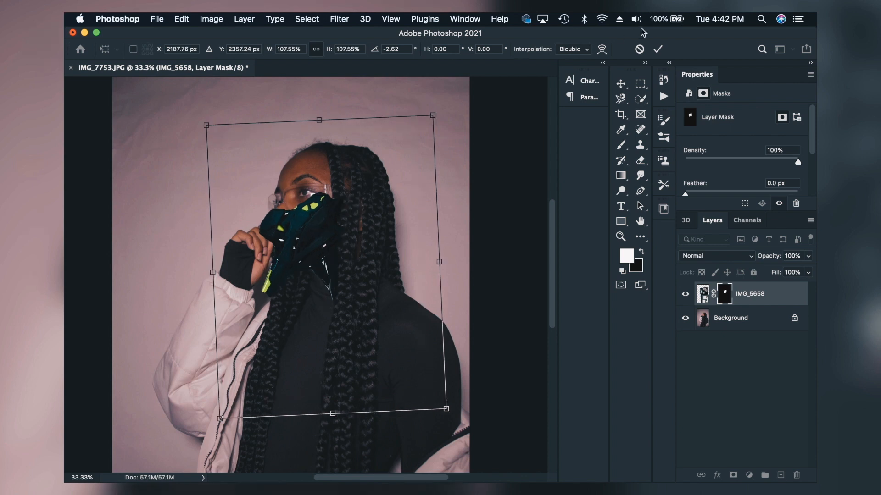
pyautogui.click(658, 49)
# Step: Distort the IMG_5658 layer so its lower end narrows, and shift the face mask to follow the jaw
pyautogui.click(187, 19)
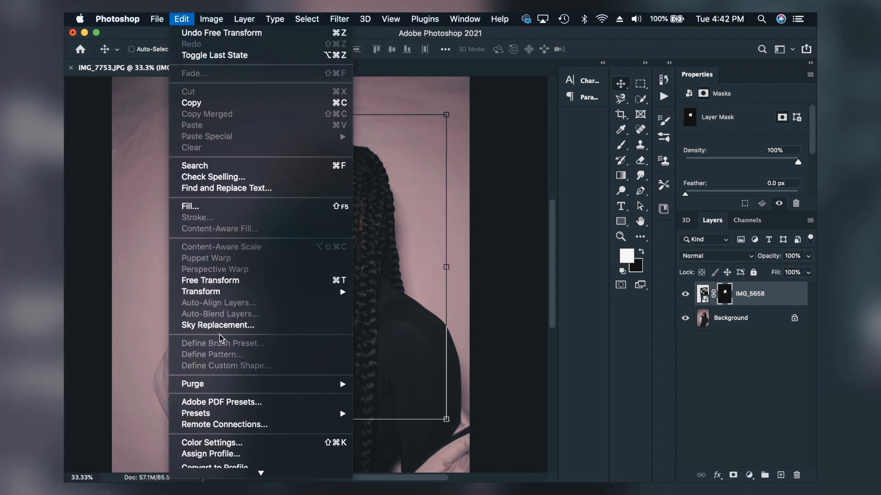
pyautogui.moveTo(268, 296)
pyautogui.click(434, 332)
pyautogui.moveTo(206, 425); pyautogui.dragTo(199, 431)
pyautogui.moveTo(446, 419); pyautogui.dragTo(422, 428)
pyautogui.moveTo(331, 258); pyautogui.dragTo(315, 238)
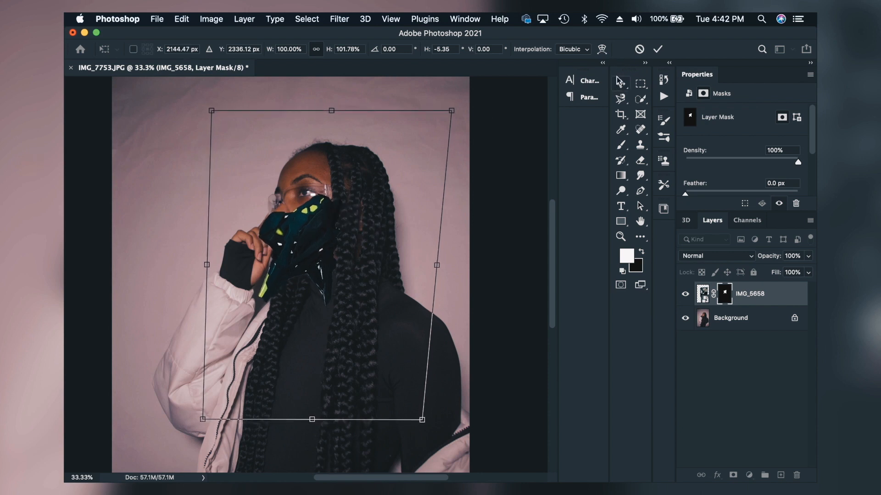
pyautogui.click(660, 49)
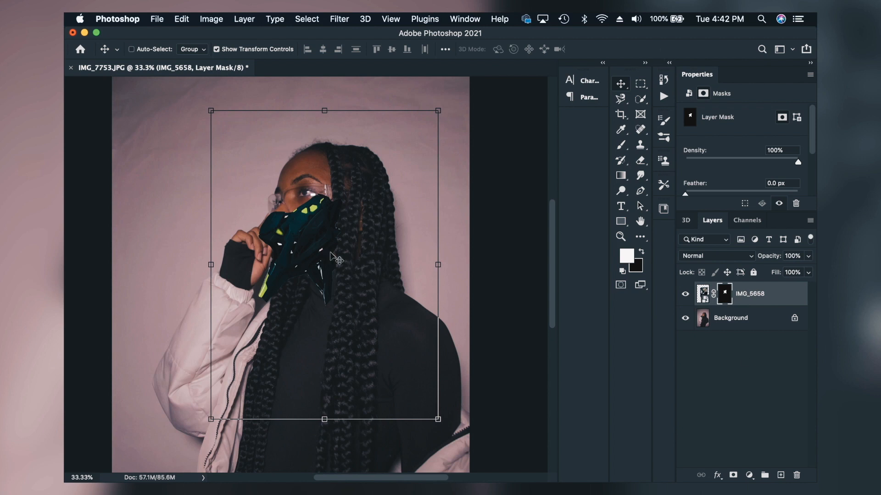
pyautogui.moveTo(347, 248); pyautogui.dragTo(349, 245)
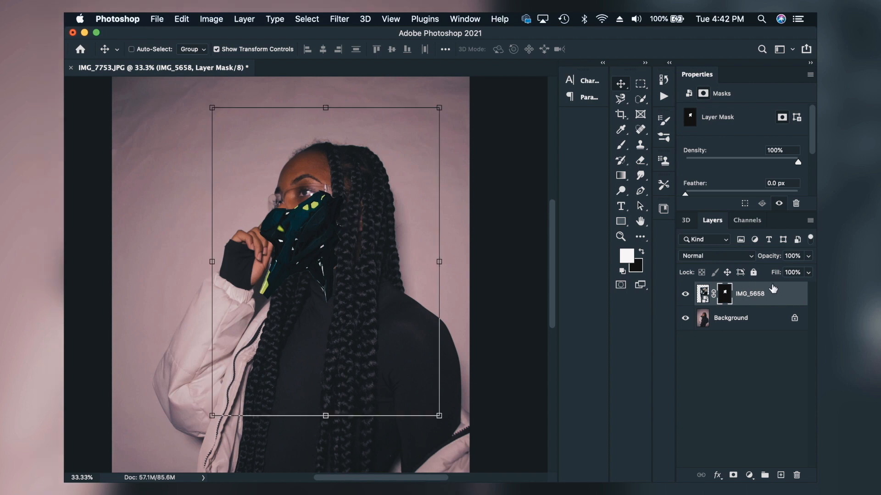
# Step: Duplicate the Background layer and place the copy above IMG_5658 in the layer stack
pyautogui.click(751, 319)
pyautogui.rightClick(752, 320)
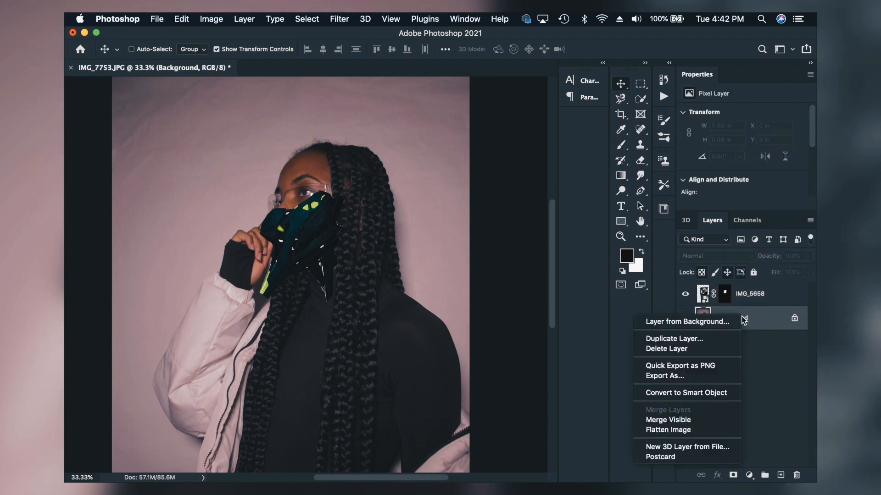
pyautogui.click(721, 340)
pyautogui.click(793, 168)
pyautogui.moveTo(753, 318); pyautogui.dragTo(751, 291)
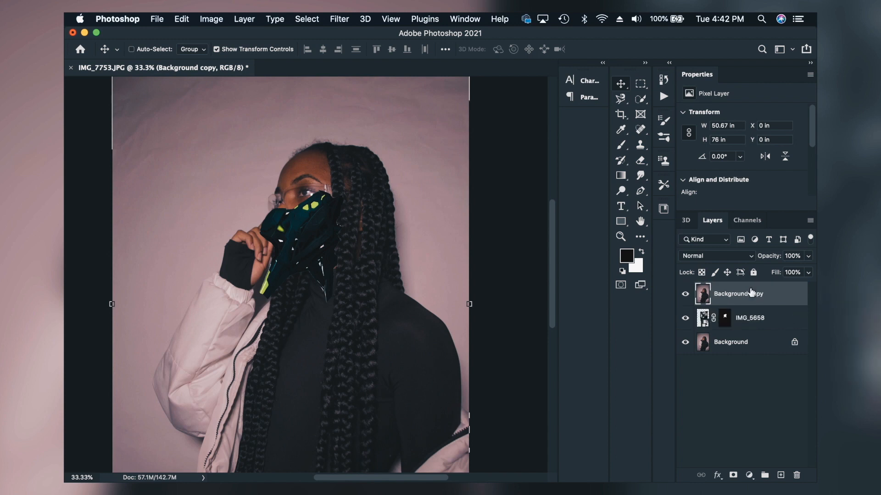
# Step: Outline the braids beside the cheek and the neck area on Background copy with the Magnetic Lasso and isolate them with a layer mask
pyautogui.click(622, 98)
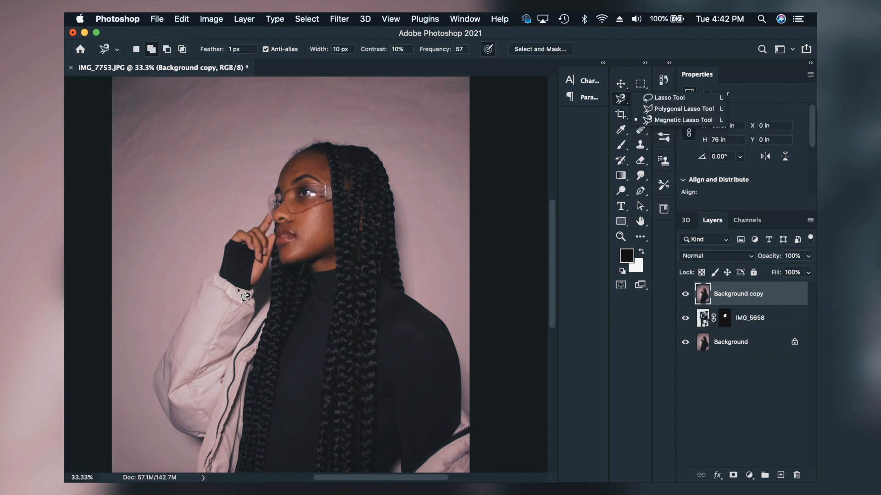
pyautogui.click(308, 271)
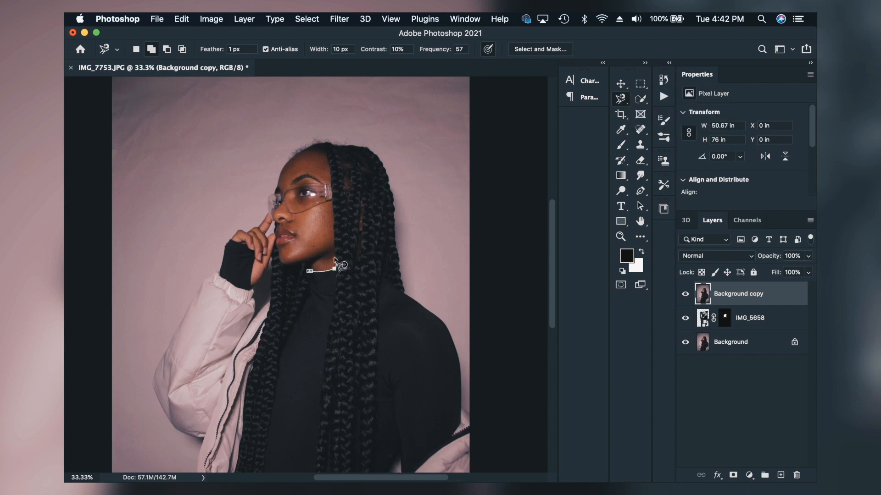
pyautogui.doubleClick(345, 187)
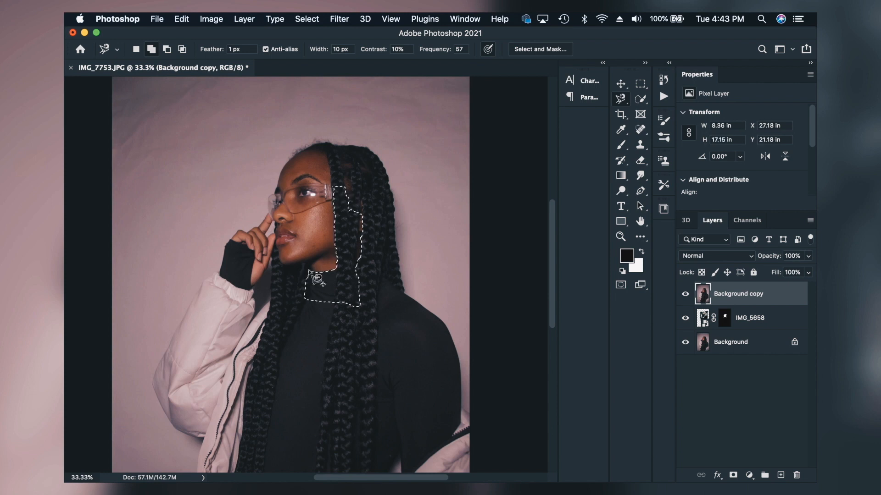
pyautogui.click(733, 475)
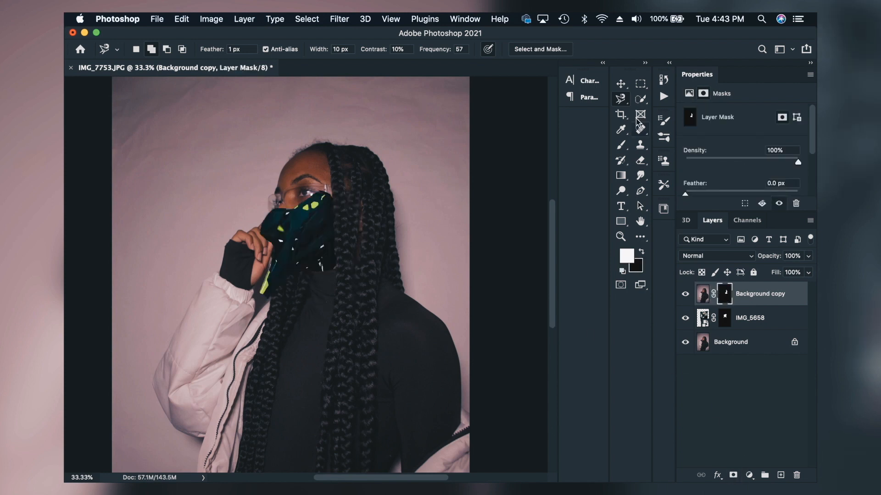
# Step: Nudge the masked braids and the face mask on IMG_5658 slightly so they line up with the face
pyautogui.click(620, 84)
pyautogui.moveTo(329, 236); pyautogui.dragTo(331, 236)
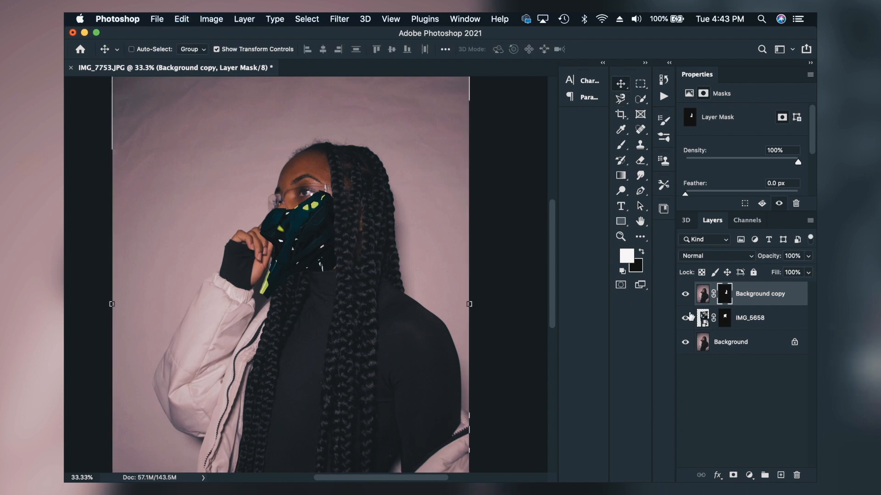
pyautogui.click(706, 322)
pyautogui.moveTo(321, 246); pyautogui.dragTo(322, 243)
# Step: Set the Eraser's soft round brush to 65 px for retouching the layer mask of IMG_5658
pyautogui.click(641, 162)
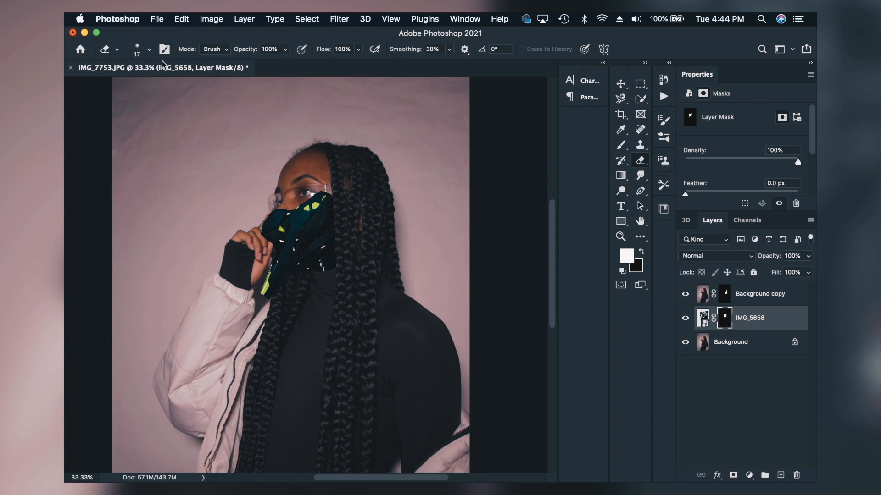
pyautogui.click(150, 54)
pyautogui.moveTo(139, 55); pyautogui.dragTo(156, 55)
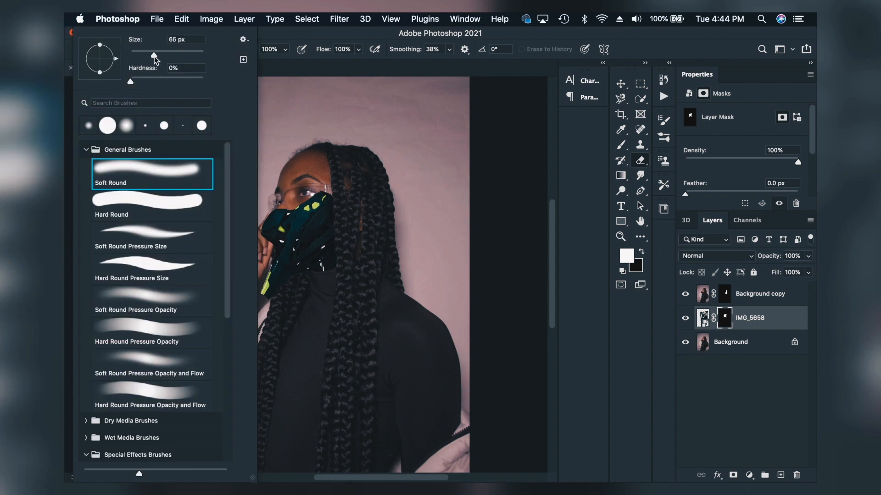
pyautogui.click(275, 33)
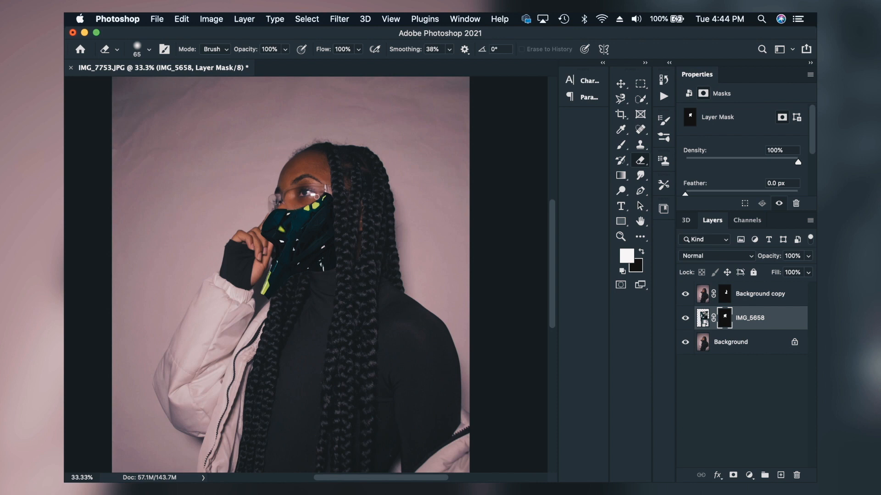
pyautogui.click(236, 466)
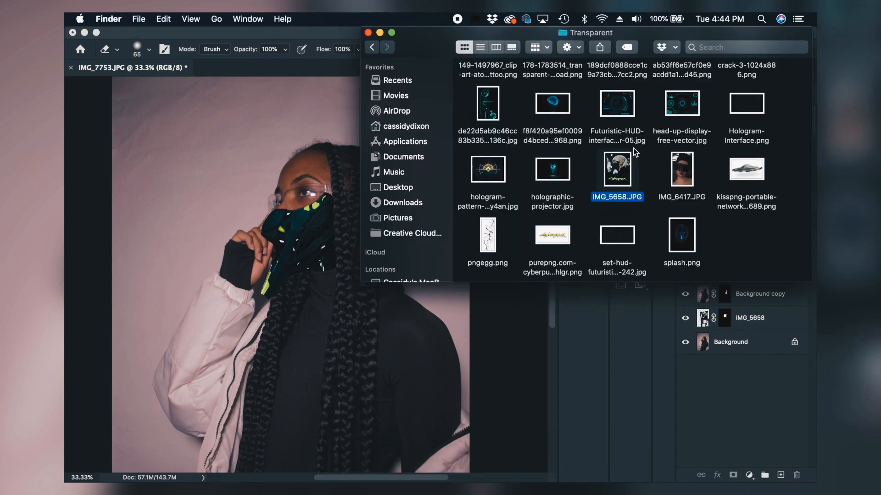
pyautogui.scroll(2, 635, 151)
pyautogui.click(778, 464)
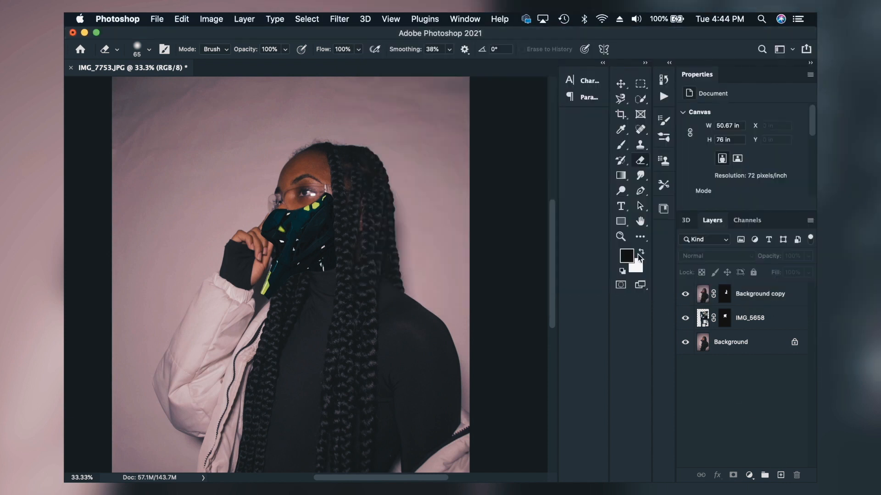
# Step: Place head-up-display-free-vector.jpg from the Transparent folder as a new layer over the woman's eye
pyautogui.click(620, 237)
pyautogui.click(318, 203)
pyautogui.click(319, 202)
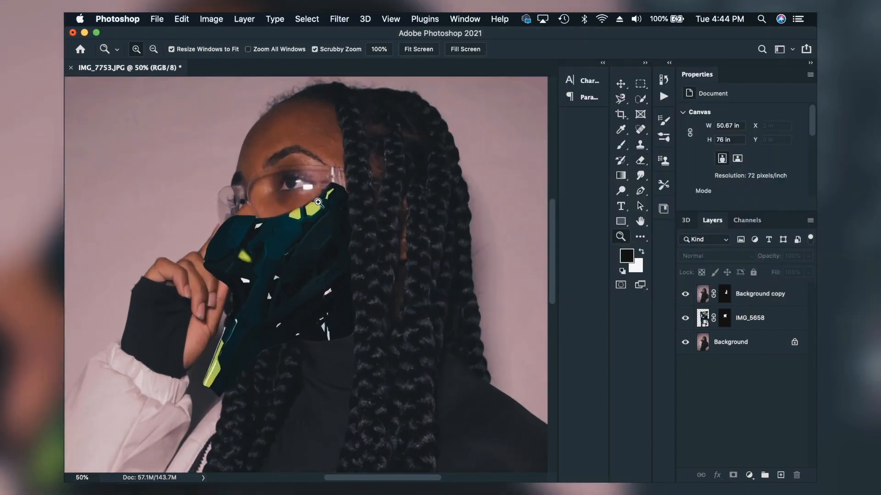
pyautogui.click(236, 475)
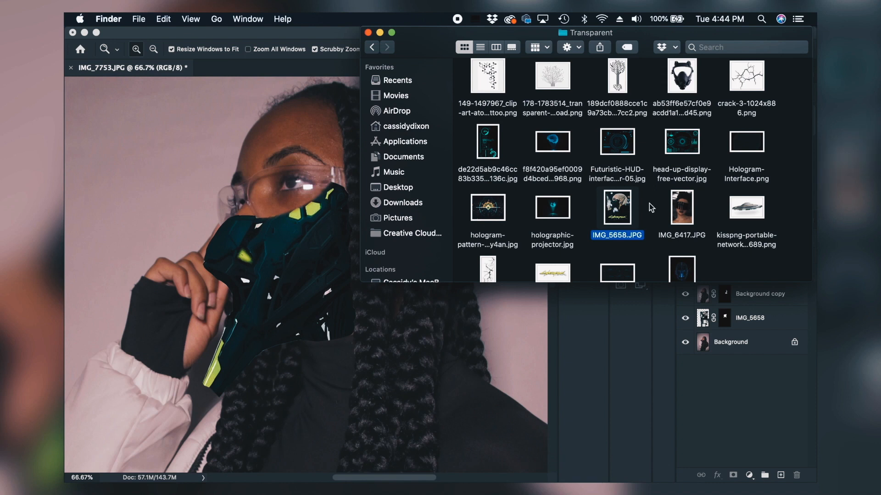
pyautogui.scroll(2, 651, 208)
pyautogui.scroll(-2, 651, 207)
pyautogui.scroll(2, 652, 207)
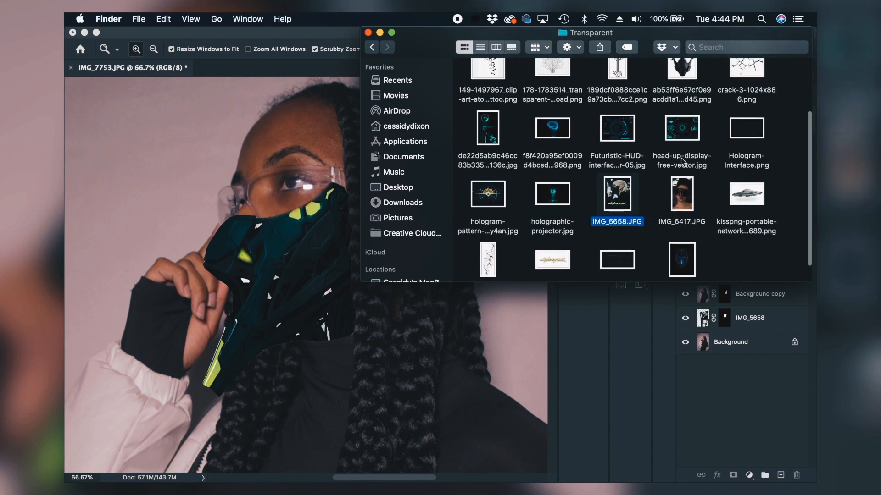
pyautogui.moveTo(687, 128); pyautogui.dragTo(256, 201)
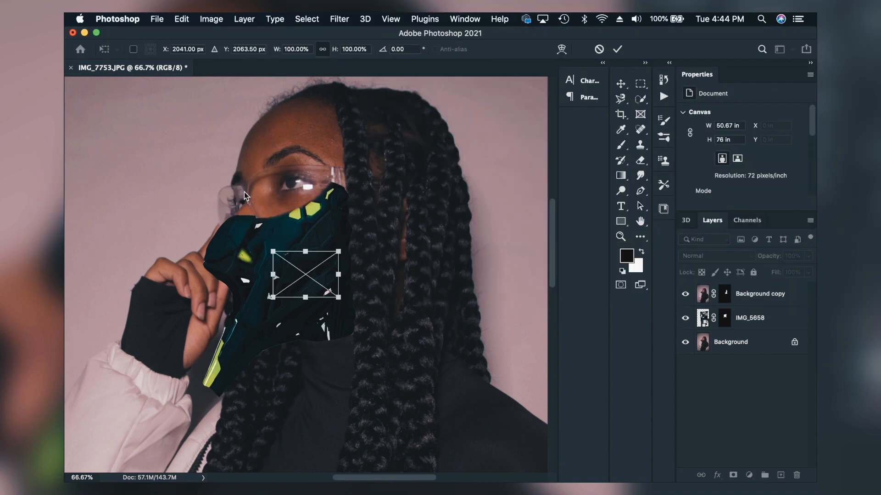
pyautogui.moveTo(332, 296); pyautogui.dragTo(307, 202)
pyautogui.click(617, 49)
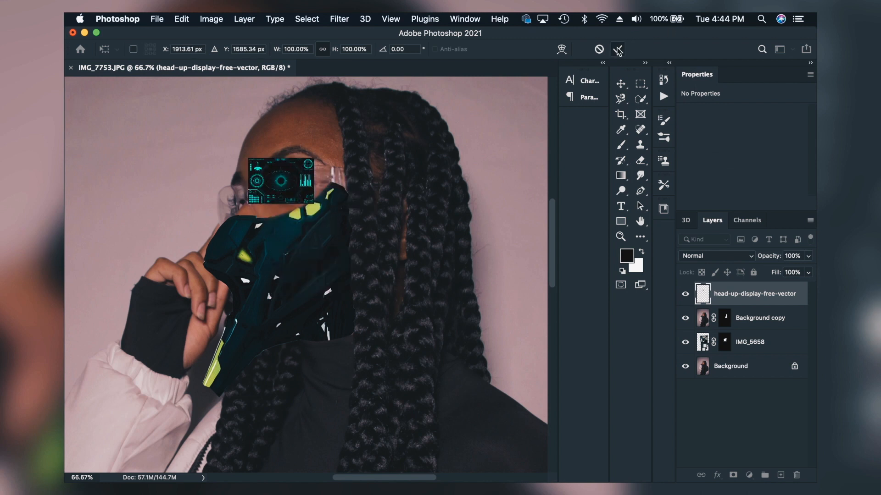
# Step: Blend the head-up-display layer in Screen mode and fit it over the glasses lens, rotated to about -7.76°
pyautogui.click(729, 257)
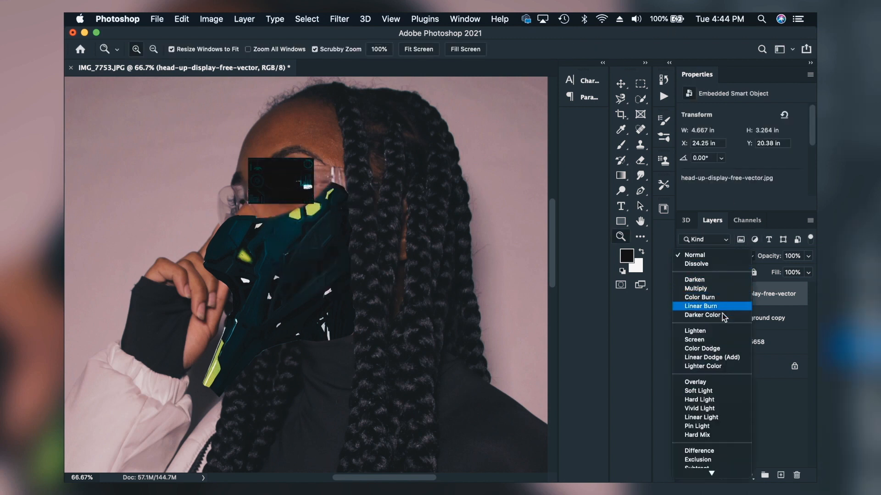
pyautogui.click(721, 340)
pyautogui.click(620, 84)
pyautogui.moveTo(279, 189); pyautogui.dragTo(286, 203)
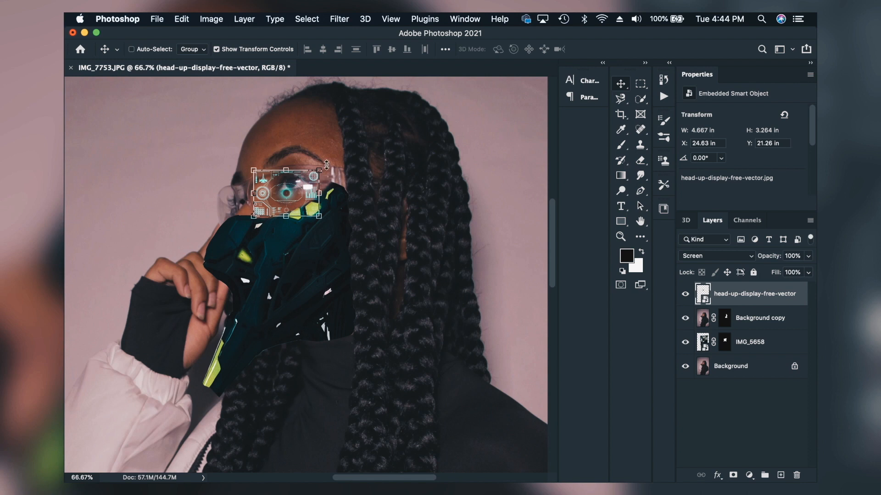
pyautogui.moveTo(329, 163); pyautogui.dragTo(325, 158)
pyautogui.click(618, 49)
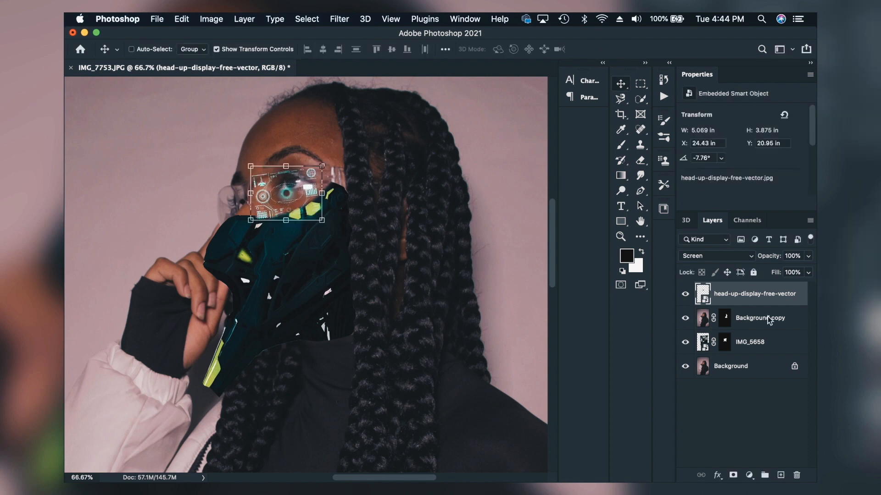
# Step: Reorder head-up-display-free-vector beneath Background copy and IMG_5658, nudging the graphic so it centres on the eye
pyautogui.moveTo(762, 303); pyautogui.dragTo(759, 333)
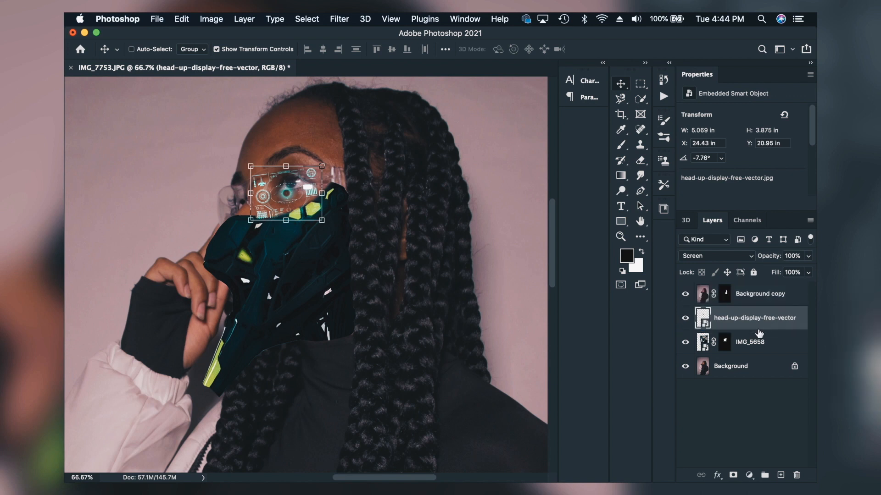
pyautogui.moveTo(307, 188); pyautogui.dragTo(312, 188)
pyautogui.moveTo(743, 325); pyautogui.dragTo(744, 354)
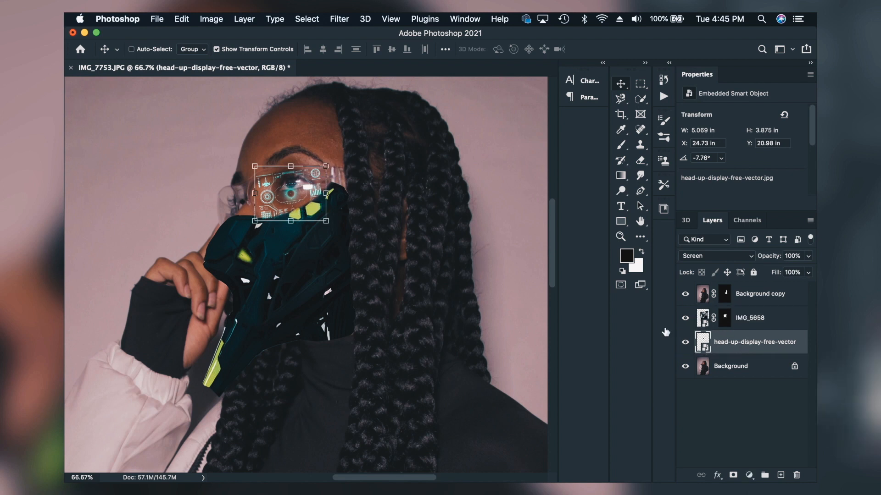
pyautogui.moveTo(297, 190); pyautogui.dragTo(296, 188)
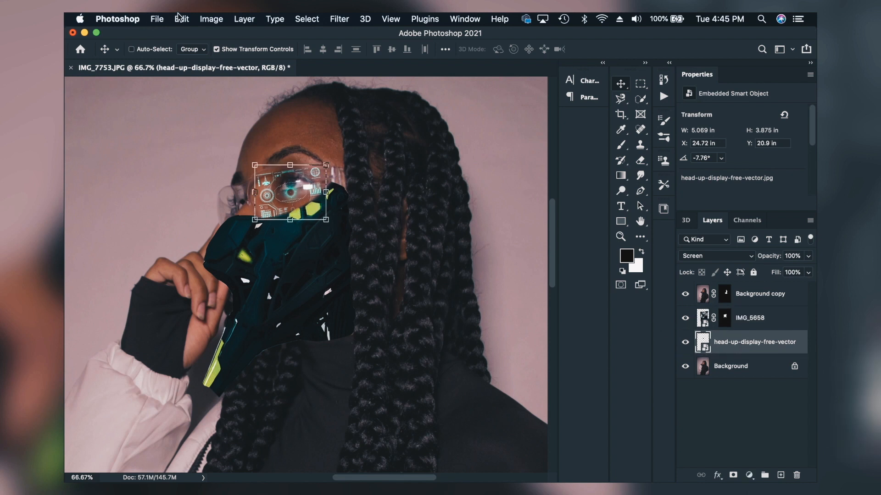
# Step: Apply a Perspective transform to the head-up-display layer, narrowing the edge nearest the nose to follow the glasses
pyautogui.click(182, 18)
pyautogui.moveTo(233, 296)
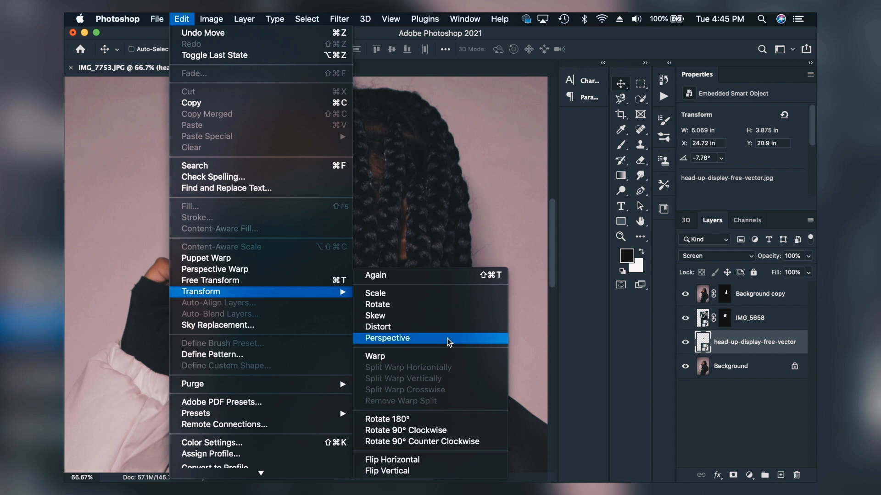
pyautogui.click(401, 340)
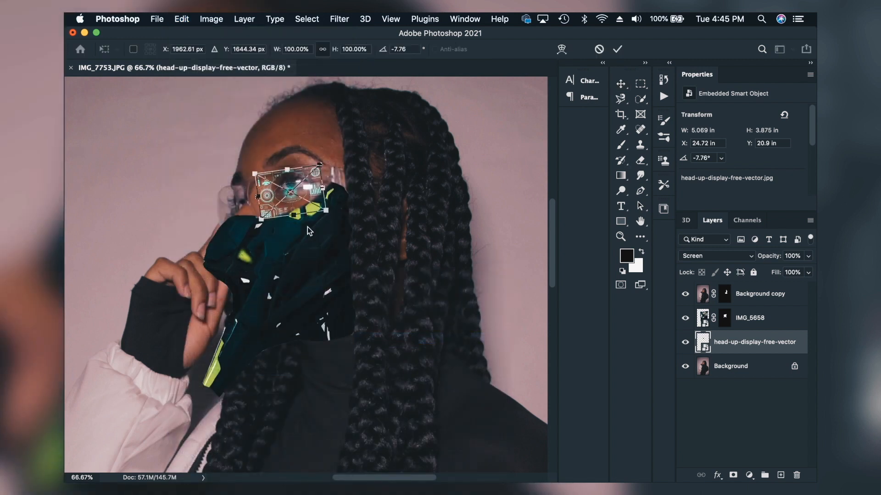
pyautogui.moveTo(255, 176); pyautogui.dragTo(255, 177)
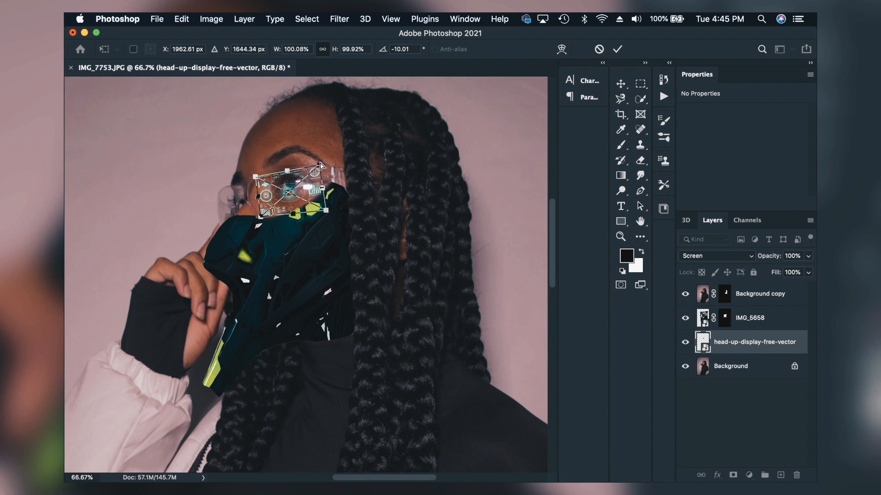
pyautogui.moveTo(261, 217); pyautogui.dragTo(260, 214)
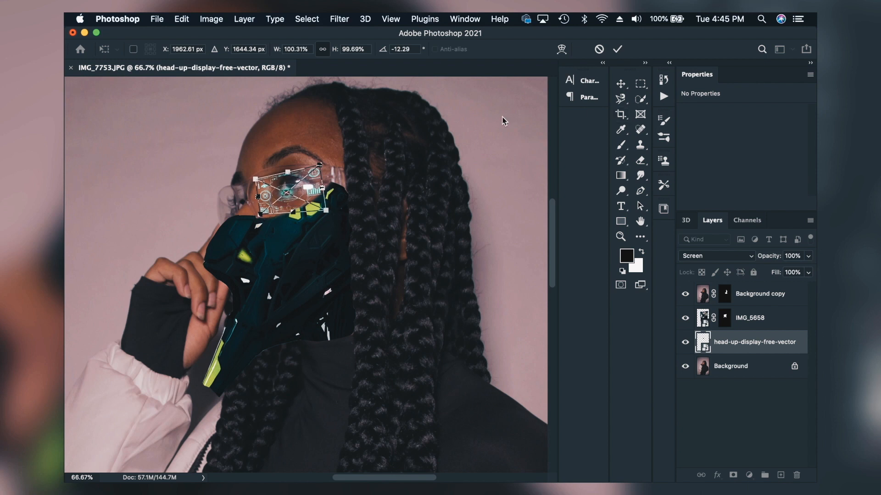
pyautogui.click(617, 49)
pyautogui.click(771, 419)
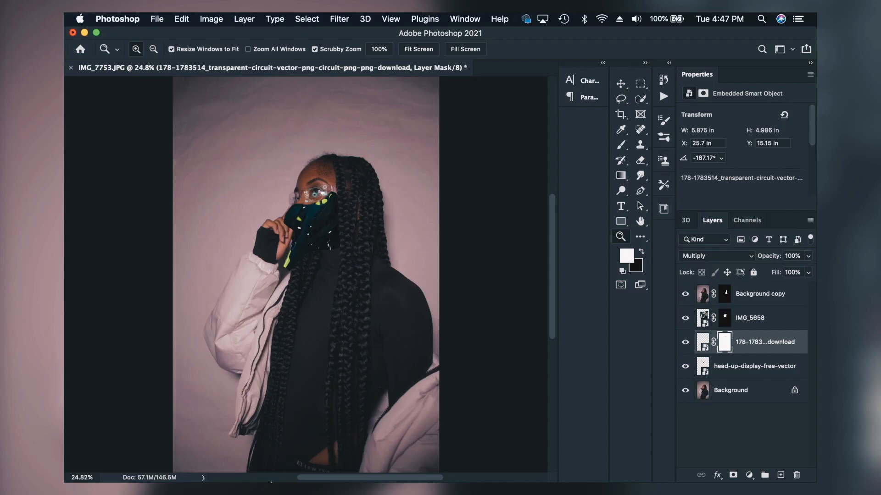
# Step: Place holographic-projector.jpg from the Transparent folder in the empty area in front of the woman's face
pyautogui.click(265, 466)
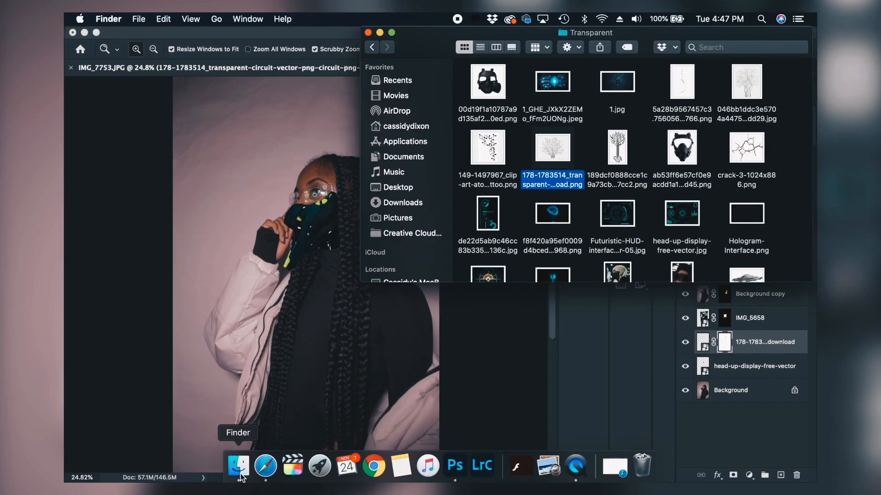
pyautogui.scroll(-5, 535, 200)
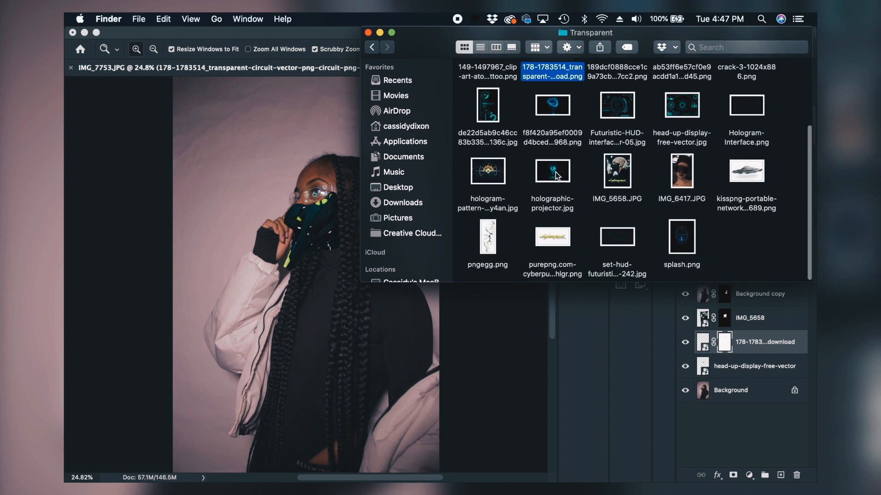
pyautogui.click(557, 175)
pyautogui.moveTo(560, 177); pyautogui.dragTo(289, 202)
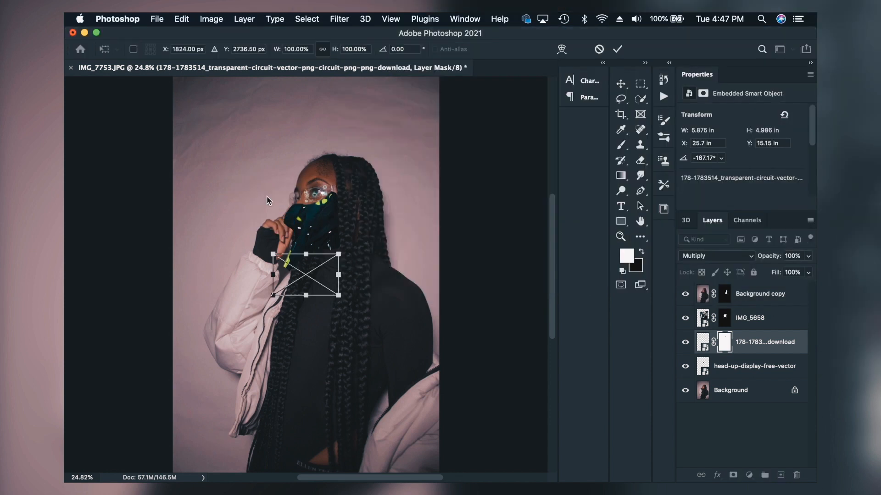
pyautogui.moveTo(325, 286); pyautogui.dragTo(278, 203)
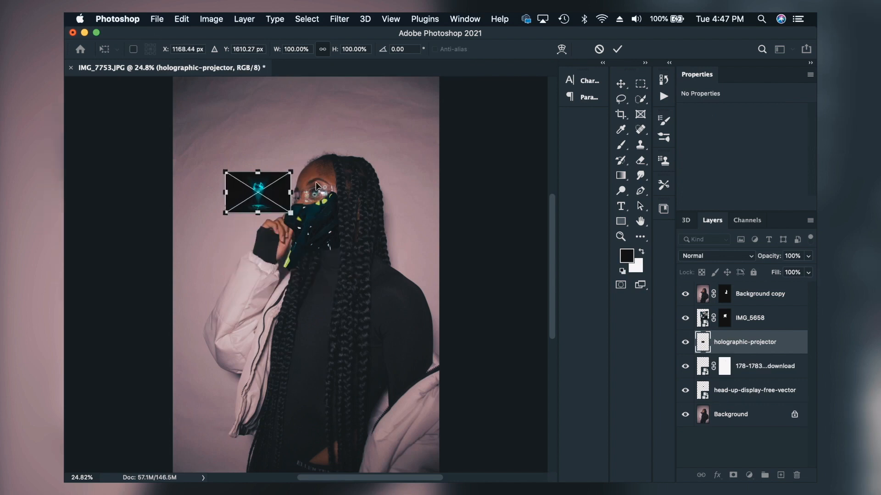
pyautogui.click(617, 49)
# Step: Scale the holographic-projector layer to about 88.27% and rotate it to about -91.40°, with its projector base beside the glasses
pyautogui.press('z')
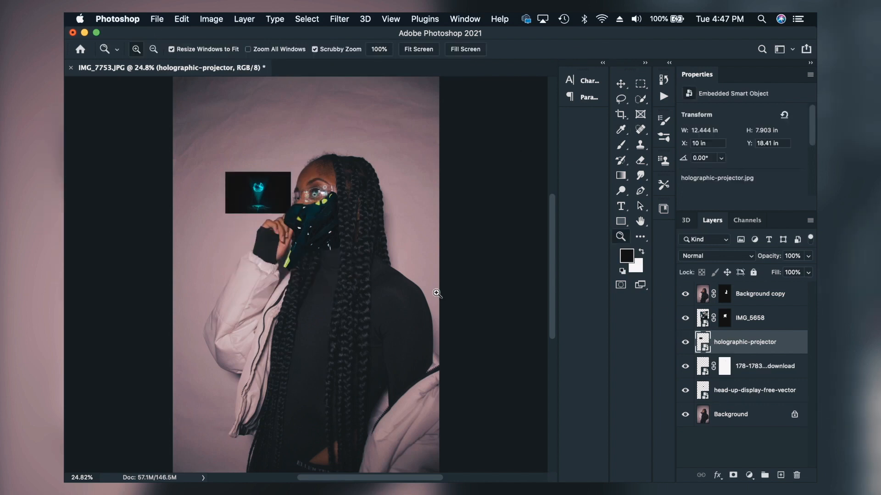
pyautogui.click(274, 211)
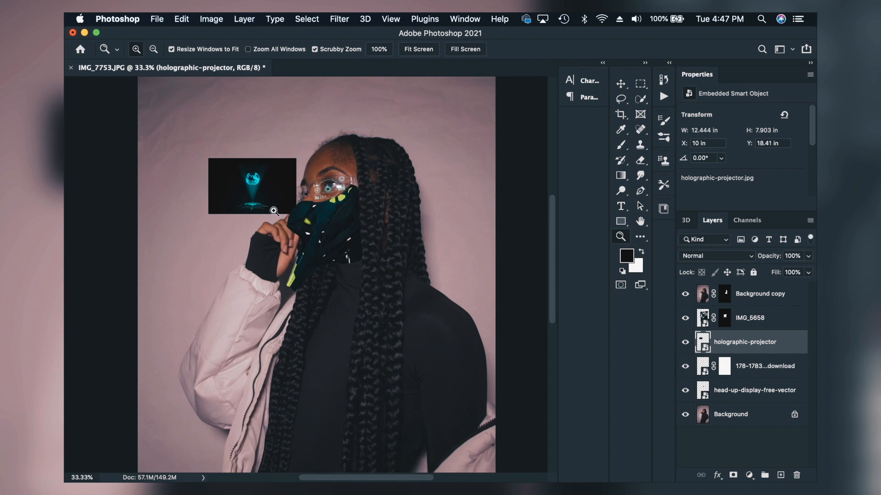
pyautogui.click(274, 211)
pyautogui.click(274, 211)
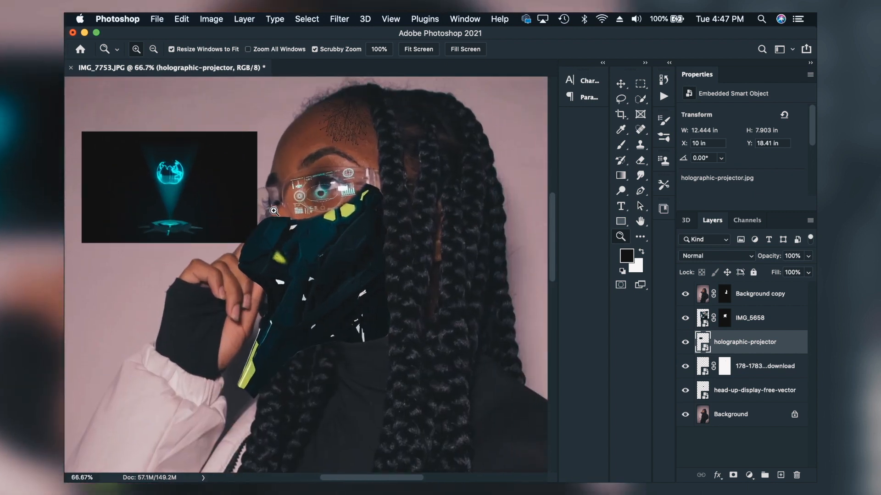
pyautogui.click(620, 84)
pyautogui.moveTo(262, 120); pyautogui.dragTo(118, 116)
pyautogui.moveTo(214, 112); pyautogui.dragTo(249, 157)
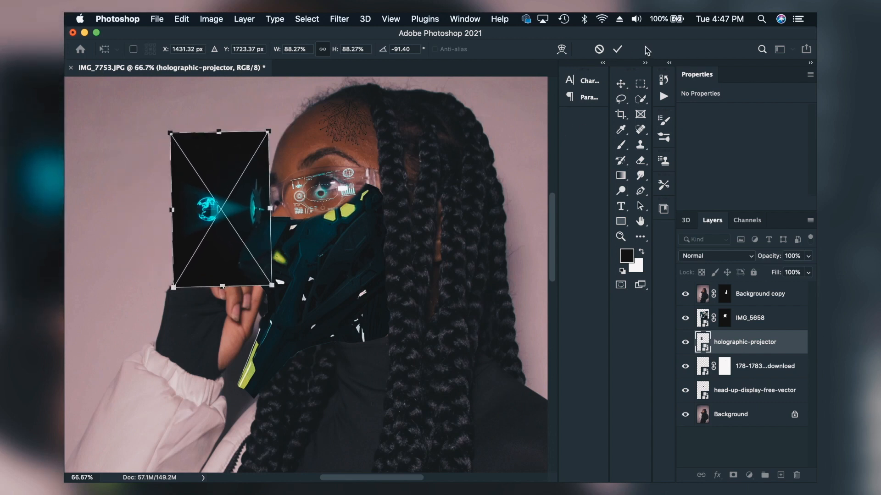
pyautogui.click(617, 50)
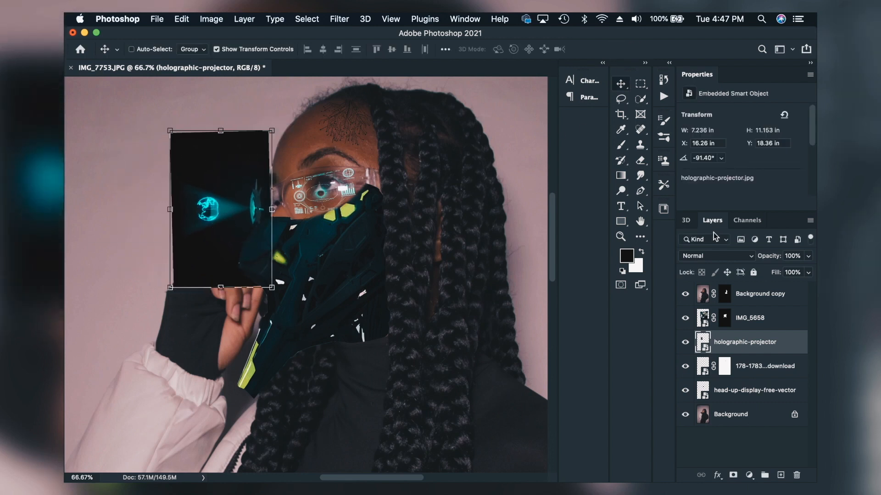
# Step: Set the holographic-projector layer's blend mode to Screen and adjust its transform so the beam starts at the front lens
pyautogui.click(709, 260)
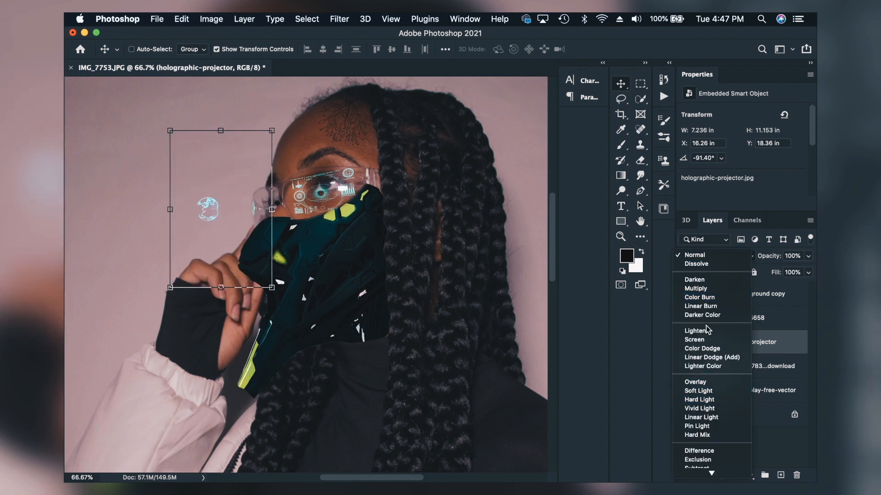
pyautogui.click(702, 339)
pyautogui.moveTo(271, 124); pyautogui.dragTo(253, 155)
pyautogui.moveTo(244, 224); pyautogui.dragTo(255, 219)
pyautogui.click(618, 49)
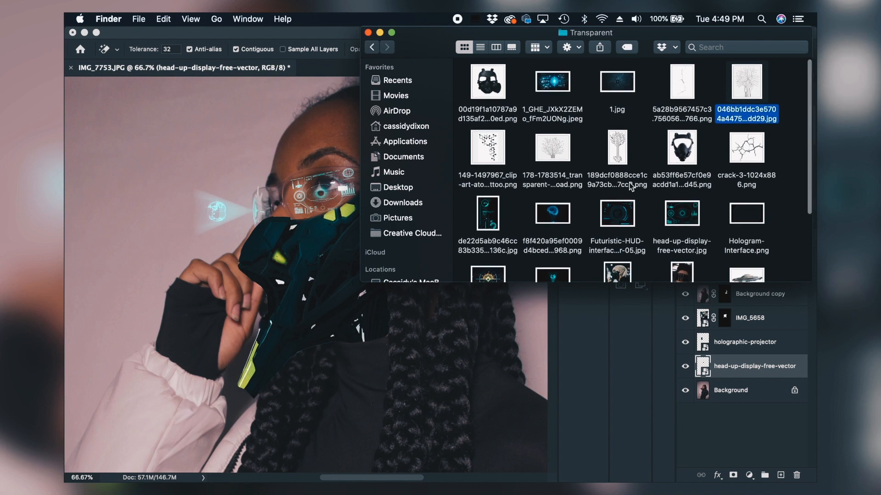
# Step: Place the 189dcf0888cce1c9a73cb838ea017cc2 circuit-tree PNG on the forehead beside the braids, scaled to about 2.33 by 4.81 in
pyautogui.click(617, 152)
pyautogui.moveTo(613, 147); pyautogui.dragTo(291, 139)
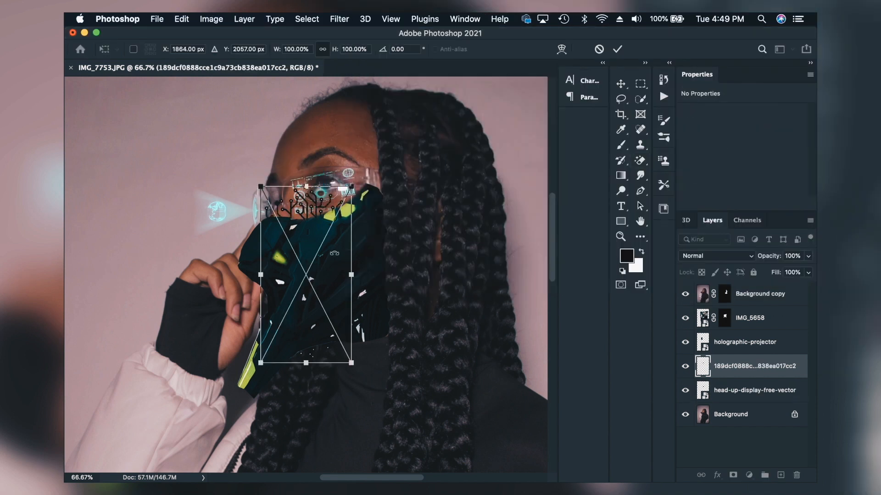
pyautogui.moveTo(312, 195); pyautogui.dragTo(376, 111)
pyautogui.moveTo(377, 81); pyautogui.dragTo(234, 189)
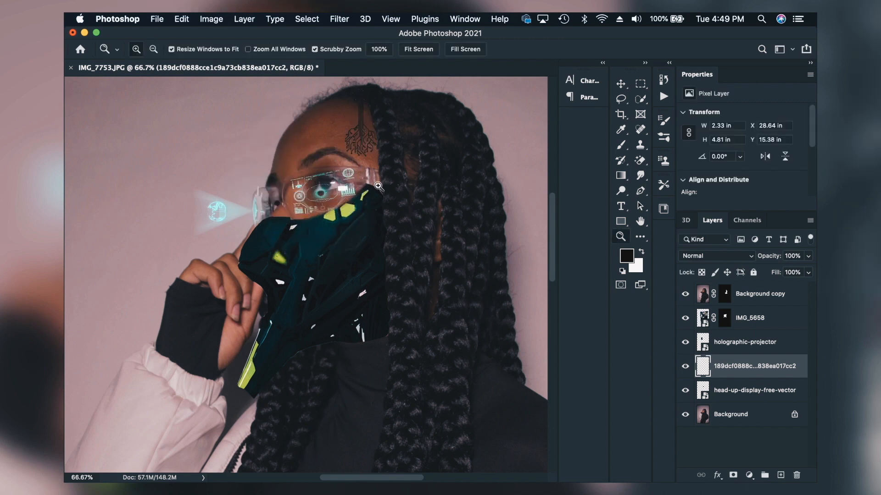
# Step: Outline the circuit tree's upper branches over the hairline with the Lasso and hide them with a layer mask
pyautogui.click(379, 185)
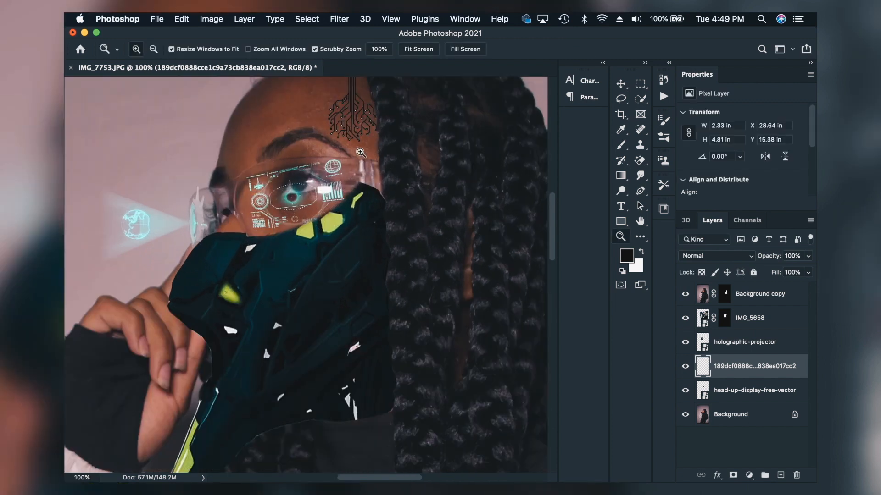
pyautogui.click(363, 158)
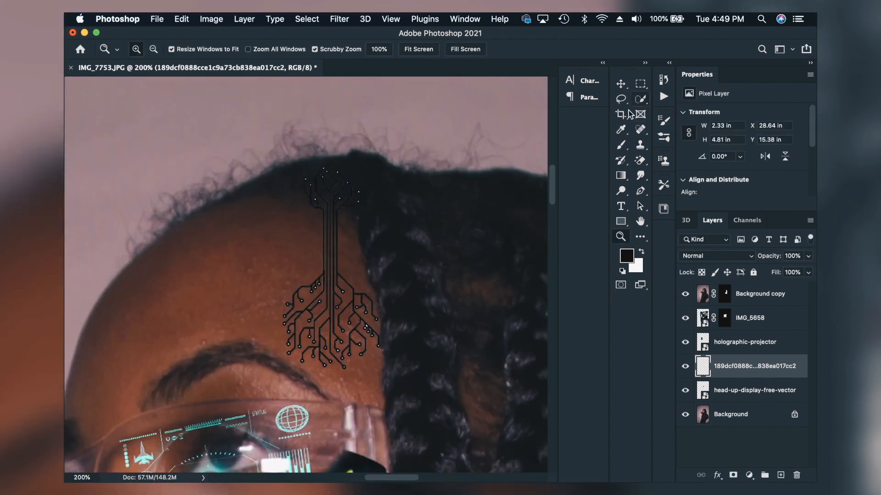
pyautogui.click(621, 98)
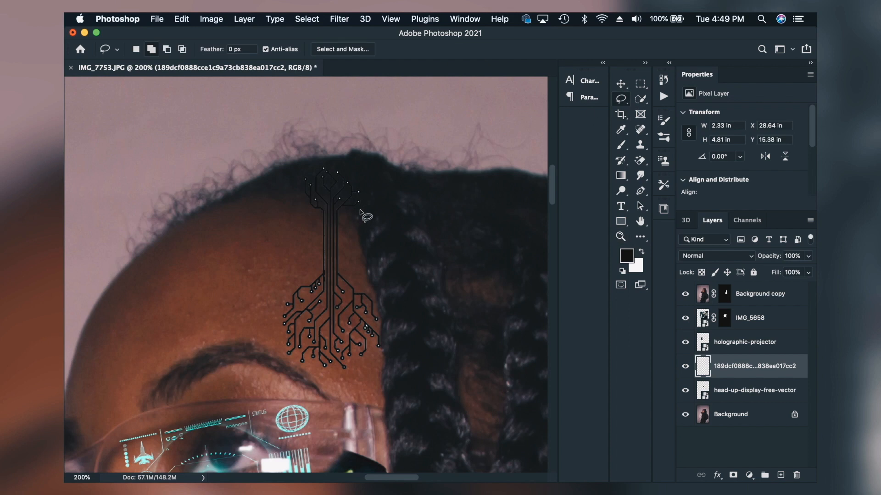
pyautogui.moveTo(336, 197)
pyautogui.mouseDown()
pyautogui.moveTo(298, 193)
pyautogui.moveTo(293, 182)
pyautogui.moveTo(348, 169)
pyautogui.moveTo(363, 195)
pyautogui.moveTo(356, 213)
pyautogui.mouseUp()
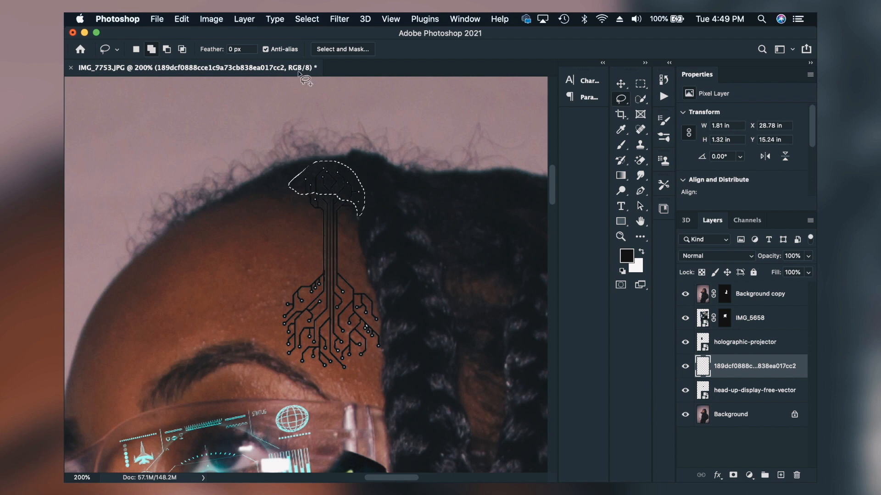
pyautogui.click(244, 19)
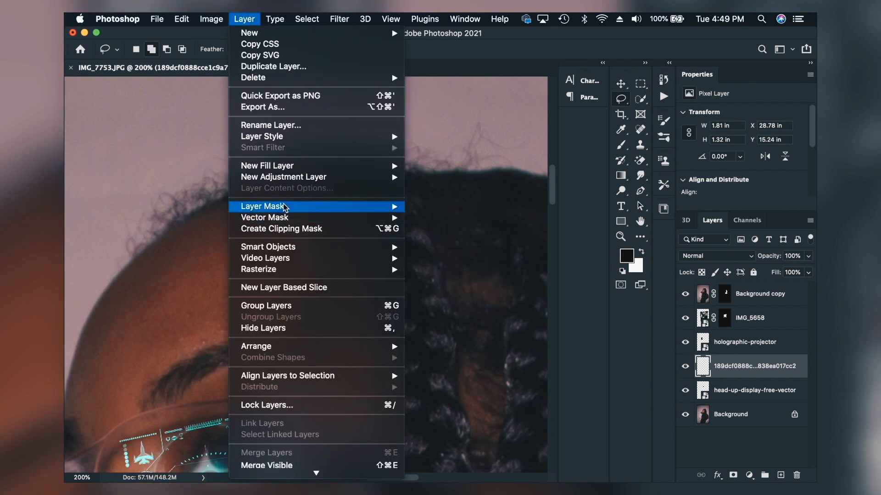
pyautogui.moveTo(284, 207)
pyautogui.click(468, 246)
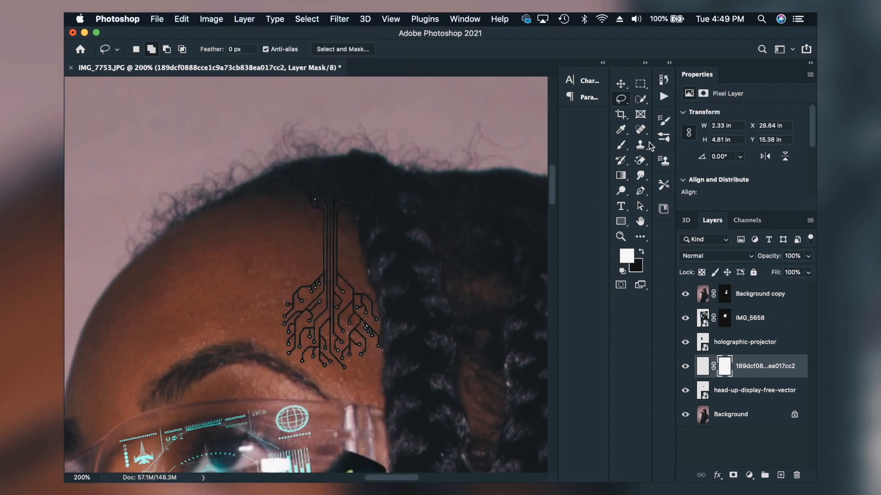
# Step: Erase the leftover branch tips at the hairline with the Eraser on the circuit tree's layer mask
pyautogui.click(644, 162)
pyautogui.rightClick(644, 161)
pyautogui.click(662, 164)
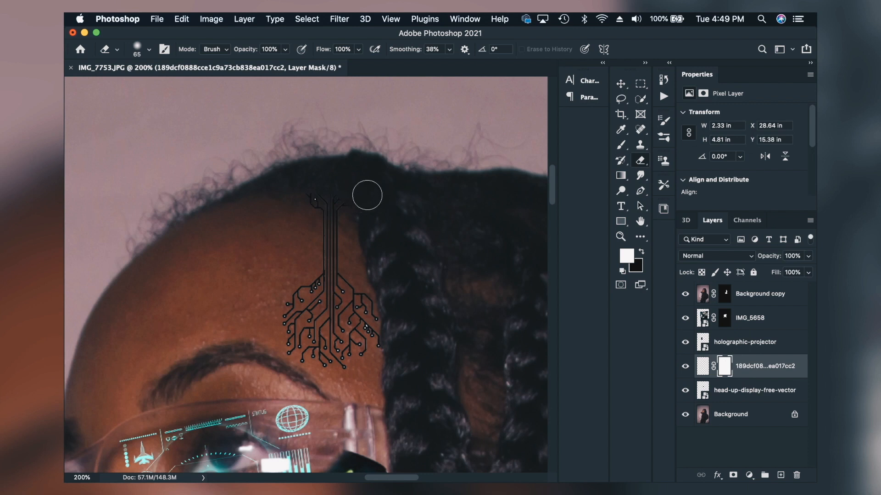
pyautogui.moveTo(357, 196)
pyautogui.mouseDown()
pyautogui.moveTo(306, 179)
pyautogui.moveTo(286, 189)
pyautogui.moveTo(318, 184)
pyautogui.mouseUp()
# Step: Add a Color Overlay effect to the circuit-tree layer and sample its colour from the HUD bar graphic on the glasses
pyautogui.click(718, 479)
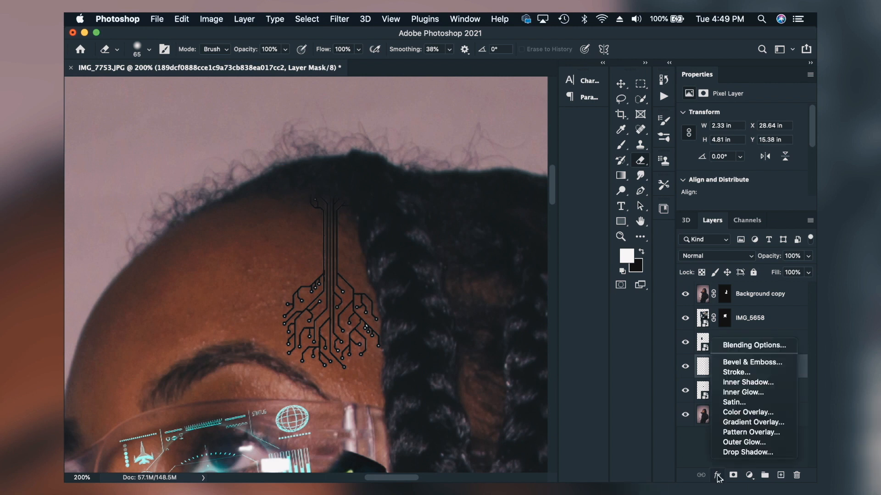
pyautogui.click(745, 413)
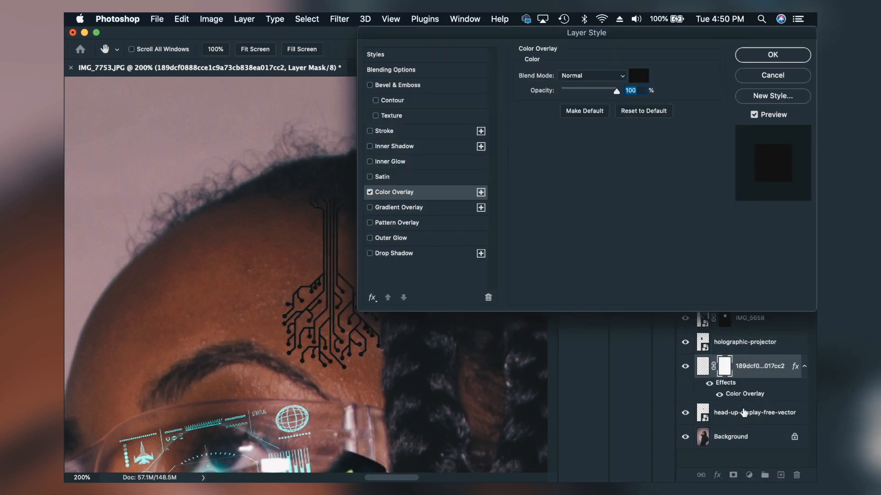
pyautogui.scroll(-6, 420, 353)
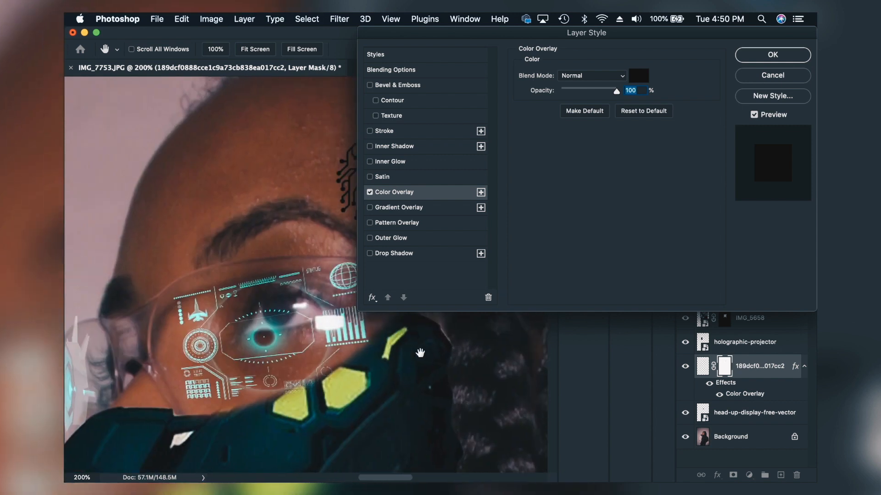
pyautogui.scroll(2, 420, 353)
pyautogui.hscroll(2, 421, 353)
pyautogui.click(645, 77)
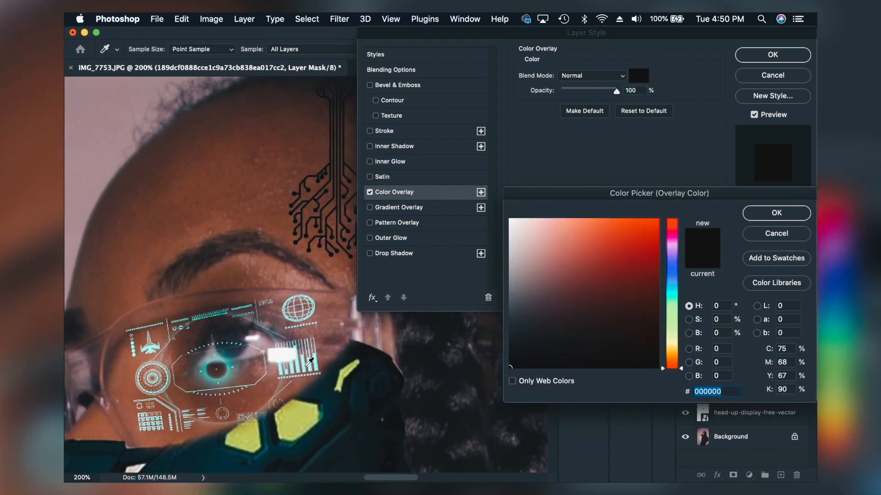
pyautogui.click(306, 365)
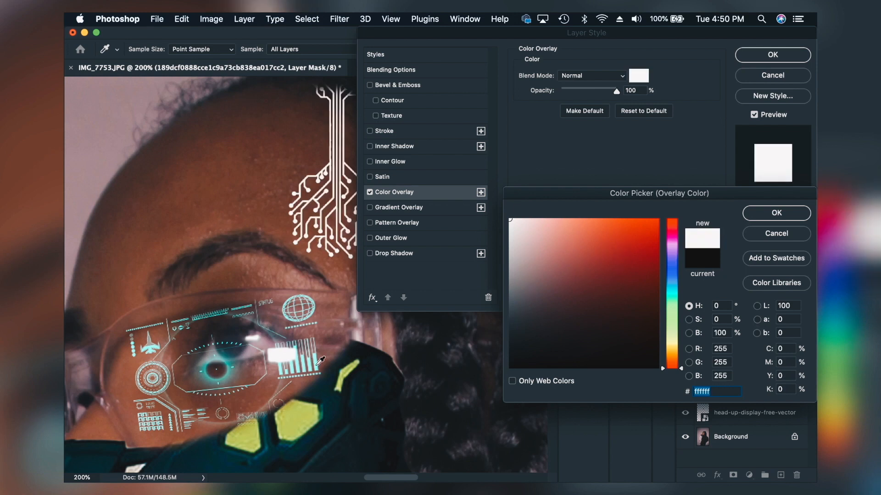
# Step: Change the circuit tree's overlay colour to a bright, saturated cyan with a hue of 186°
pyautogui.hscroll(6, 387, 374)
pyautogui.scroll(1, 387, 374)
pyautogui.hscroll(-4, 387, 373)
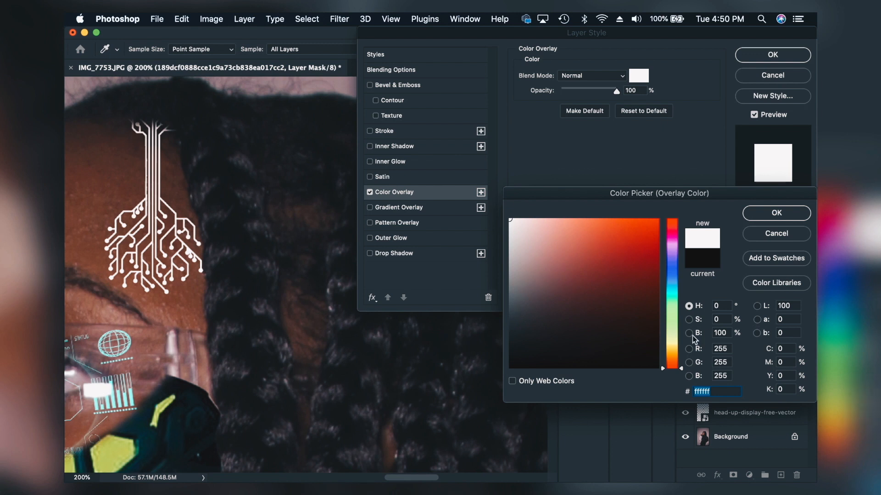
pyautogui.moveTo(675, 299)
pyautogui.mouseDown()
pyautogui.moveTo(675, 307)
pyautogui.moveTo(674, 295)
pyautogui.mouseUp()
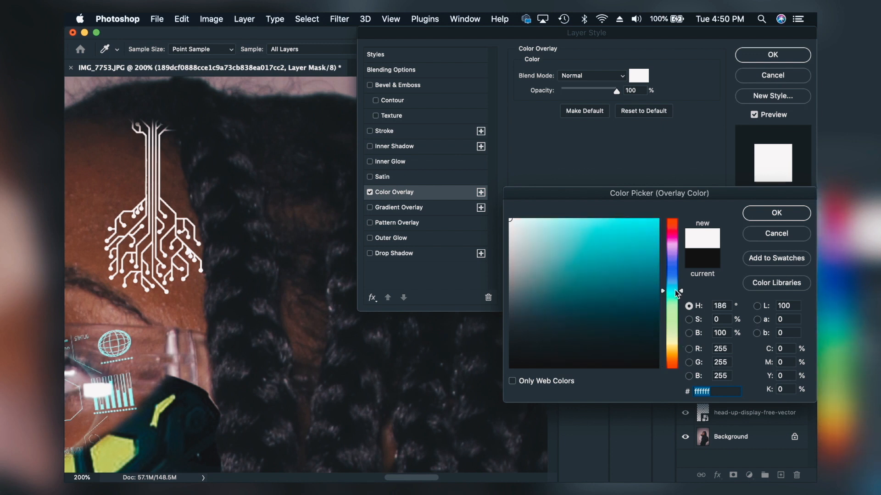
pyautogui.click(642, 244)
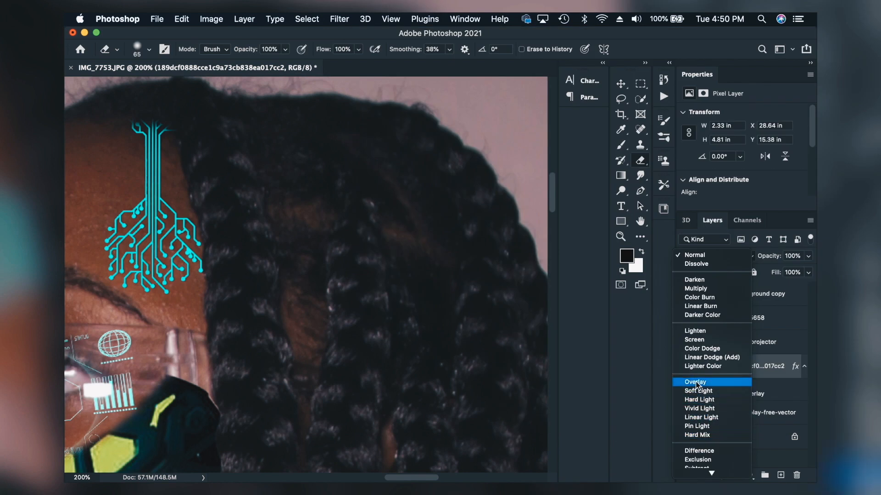
# Step: Set the circuit-tree layer's blend mode to Overlay and its opacity to 81%
pyautogui.click(696, 383)
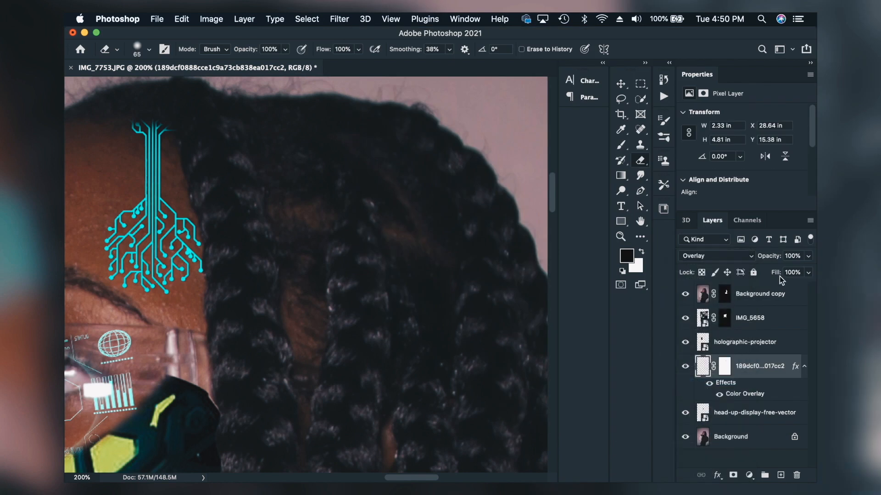
pyautogui.moveTo(773, 258); pyautogui.dragTo(765, 259)
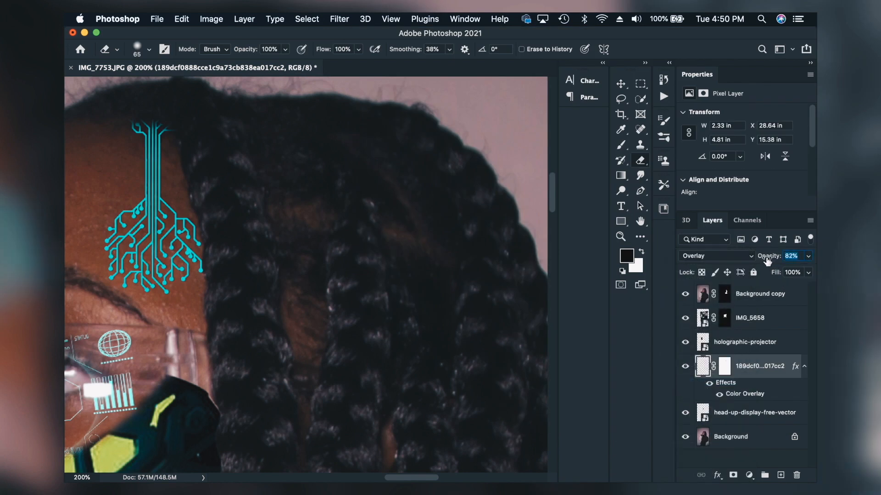
pyautogui.click(618, 238)
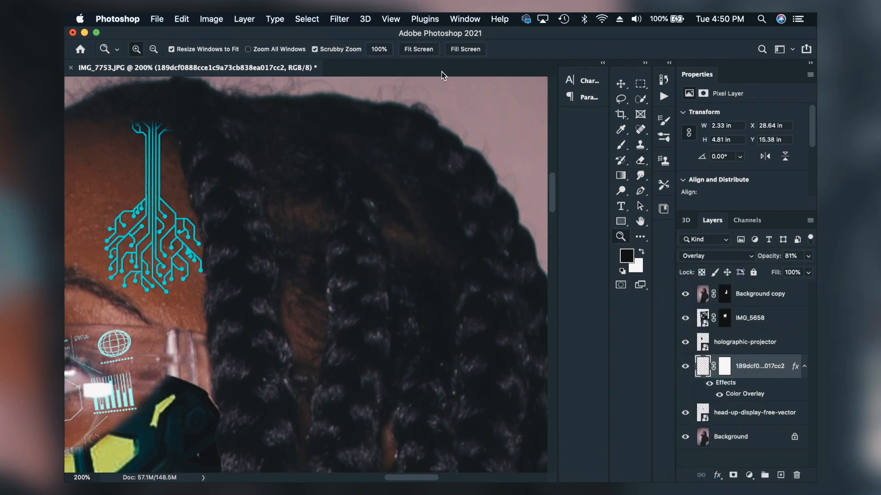
pyautogui.click(421, 51)
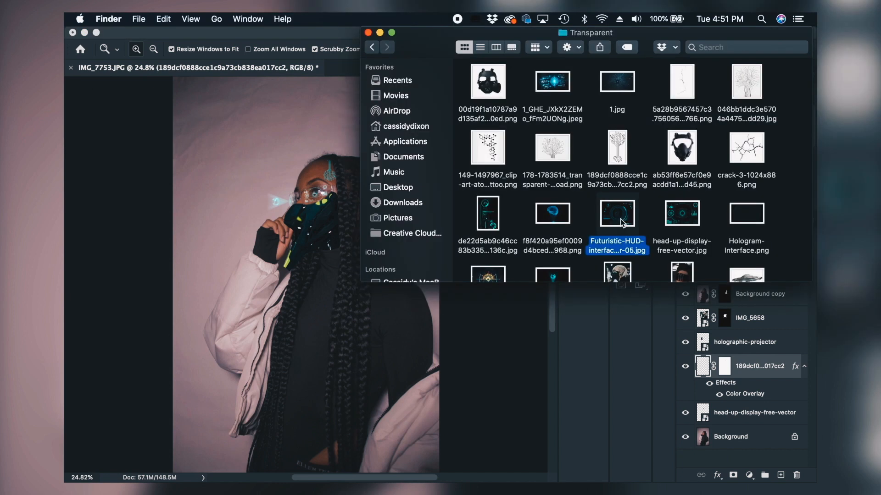
# Step: Place the Futuristic-HUD-interface JPG from the Transparent folder in front of the face, scaled to about 17.99 by 13.5 in
pyautogui.moveTo(622, 223); pyautogui.dragTo(203, 233)
pyautogui.click(357, 81)
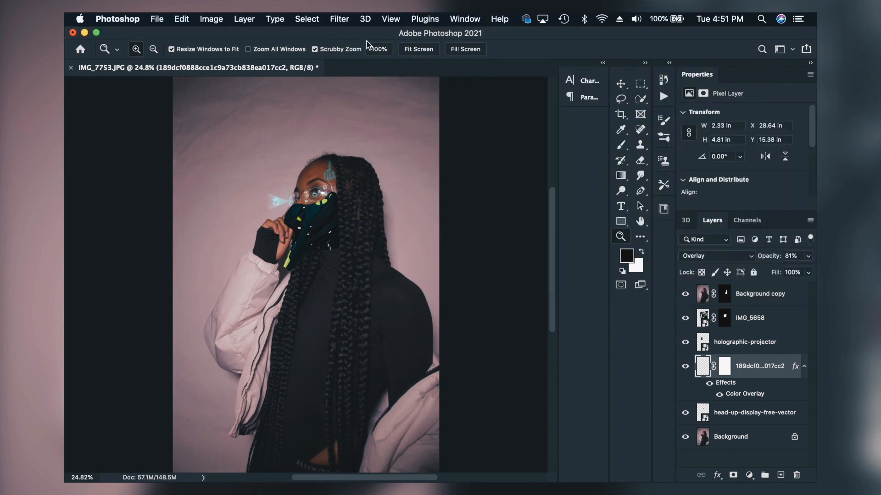
pyautogui.click(239, 465)
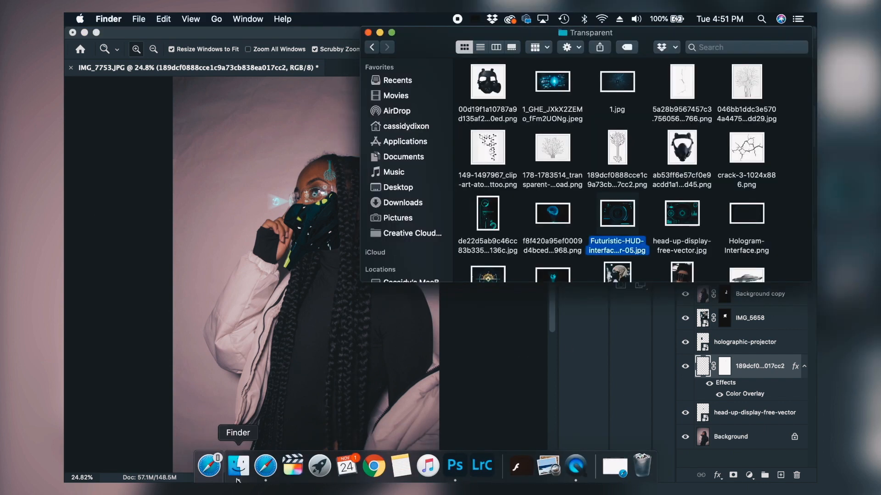
pyautogui.moveTo(617, 213); pyautogui.dragTo(282, 244)
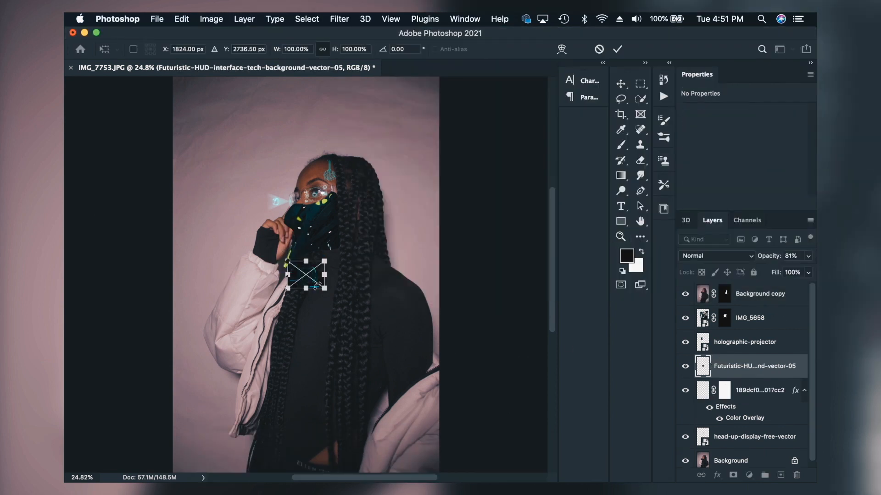
pyautogui.moveTo(310, 276); pyautogui.dragTo(236, 224)
pyautogui.click(617, 49)
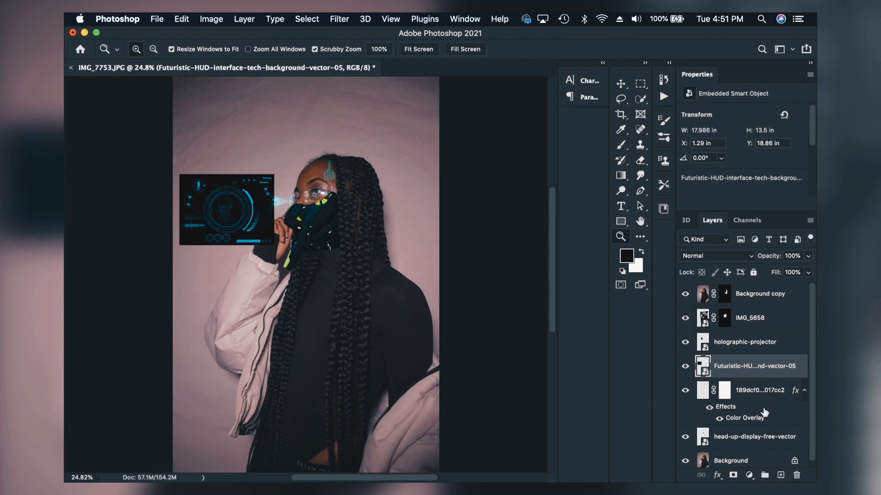
# Step: Set the Futuristic-HUD layer's blend mode to Screen and enlarge it to about 20.33 by 15.25 in
pyautogui.click(713, 258)
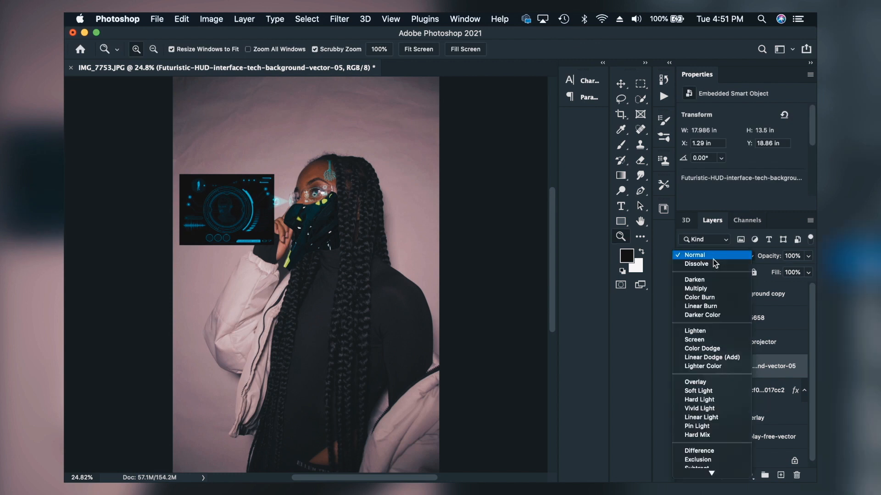
pyautogui.click(693, 340)
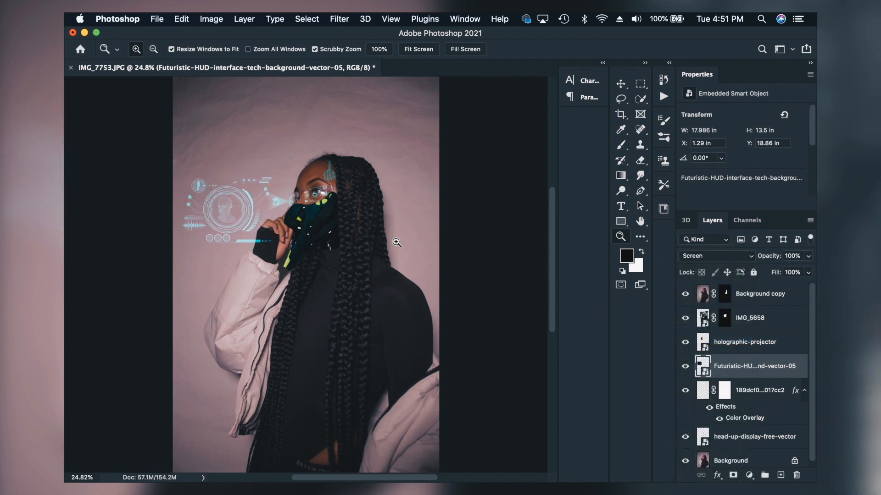
pyautogui.click(622, 83)
pyautogui.moveTo(274, 172); pyautogui.dragTo(286, 164)
pyautogui.press('Return')
# Step: Apply a Perspective transform to the Futuristic-HUD layer, narrowing its outer edge away from the face, and tilt it about 5.12°
pyautogui.click(182, 19)
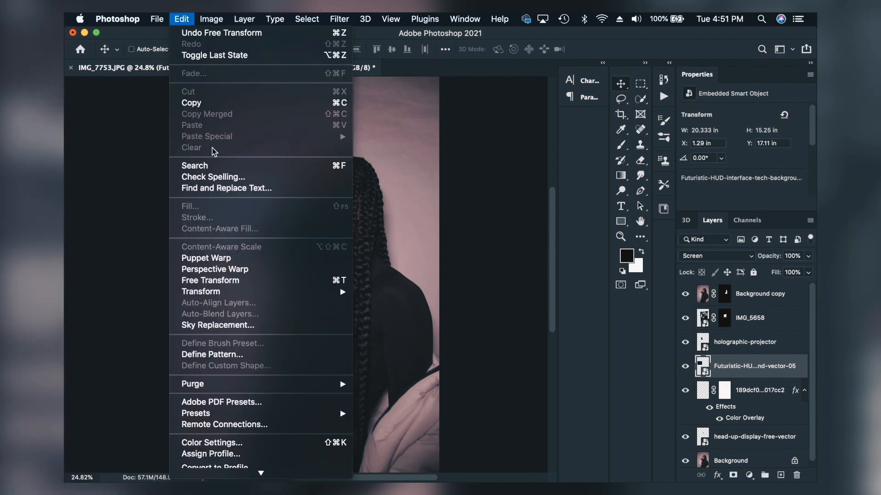
pyautogui.moveTo(200, 19)
pyautogui.moveTo(202, 296)
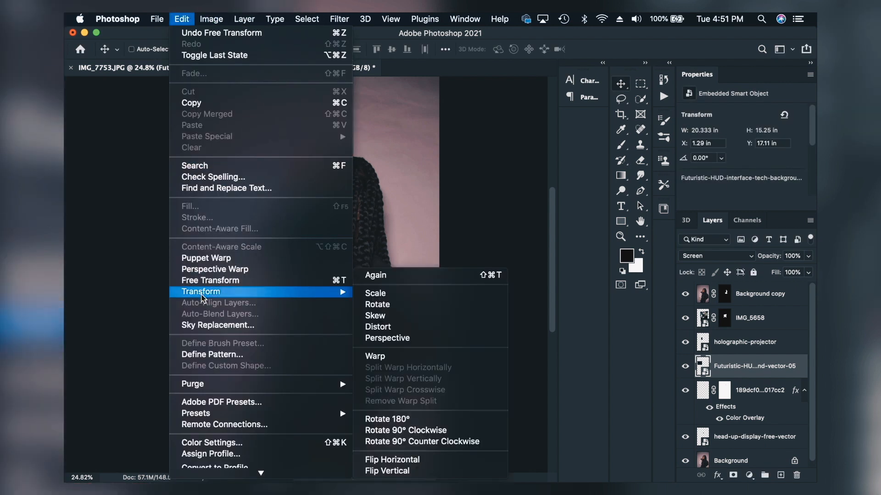
pyautogui.click(384, 338)
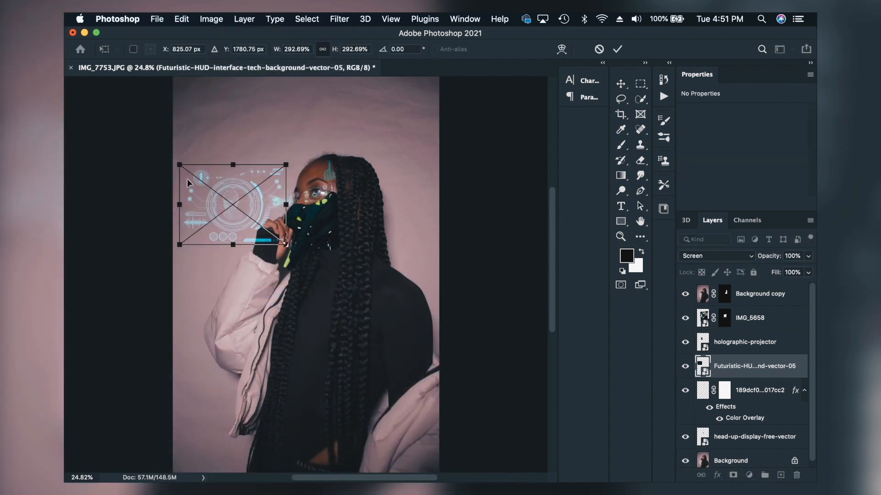
pyautogui.moveTo(179, 165); pyautogui.dragTo(180, 174)
pyautogui.moveTo(287, 169)
pyautogui.mouseDown()
pyautogui.moveTo(283, 161)
pyautogui.moveTo(297, 165)
pyautogui.moveTo(289, 165)
pyautogui.mouseUp()
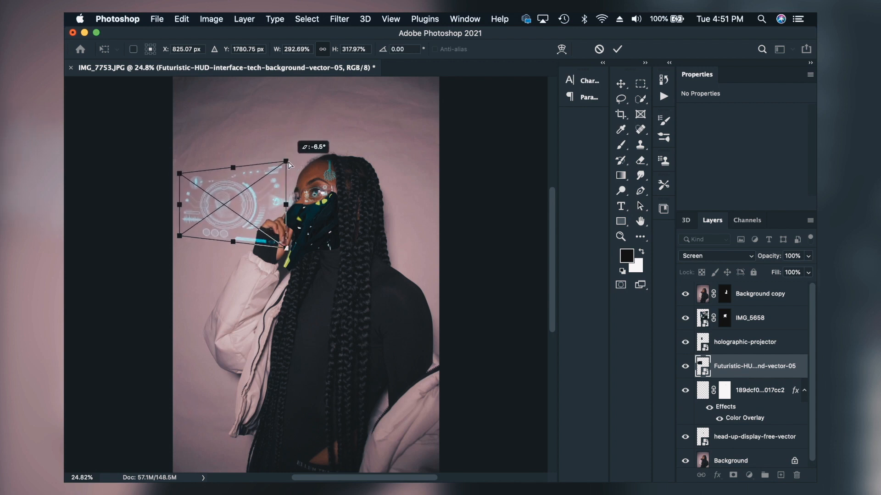
pyautogui.moveTo(288, 207); pyautogui.dragTo(244, 205)
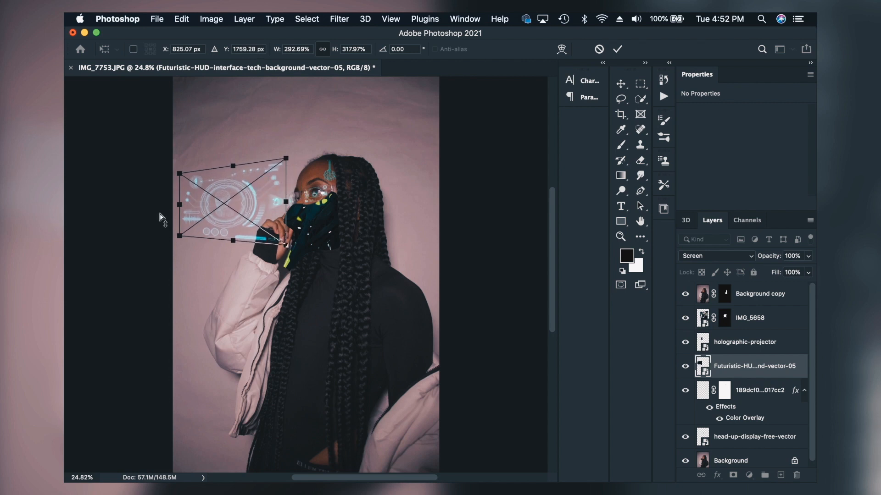
pyautogui.press('Return')
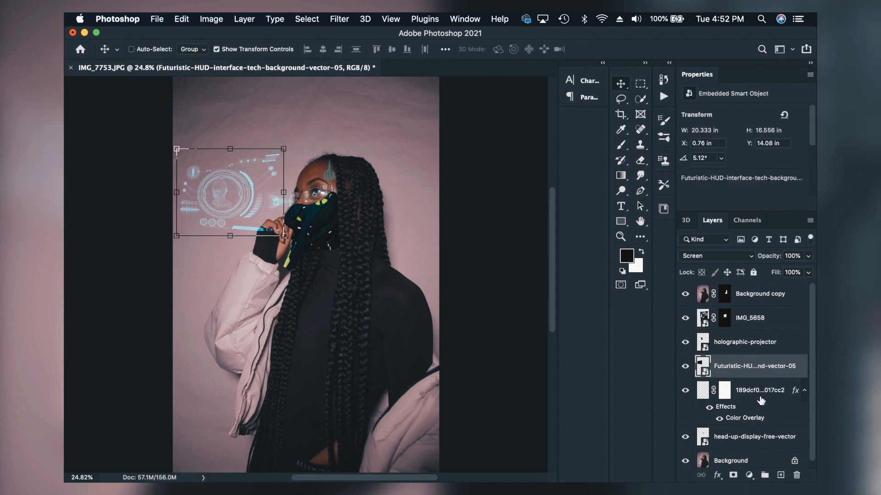
pyautogui.click(748, 408)
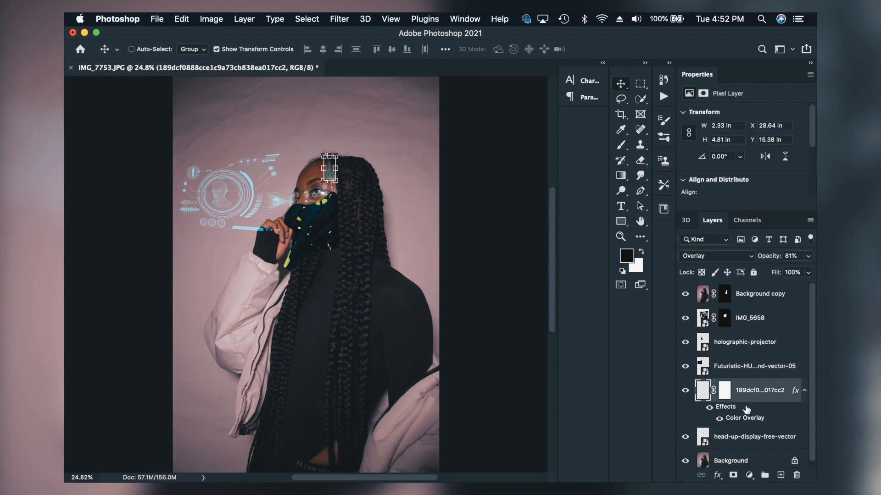
pyautogui.click(738, 438)
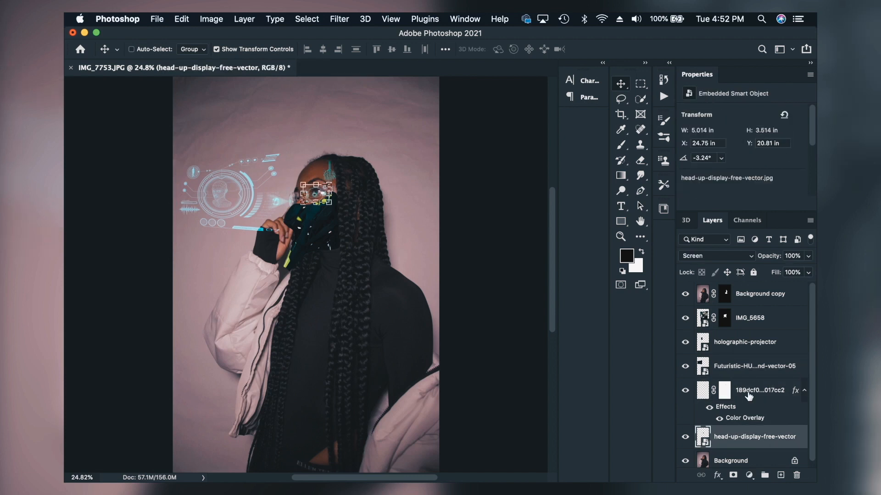
pyautogui.scroll(-1, 755, 388)
pyautogui.click(765, 341)
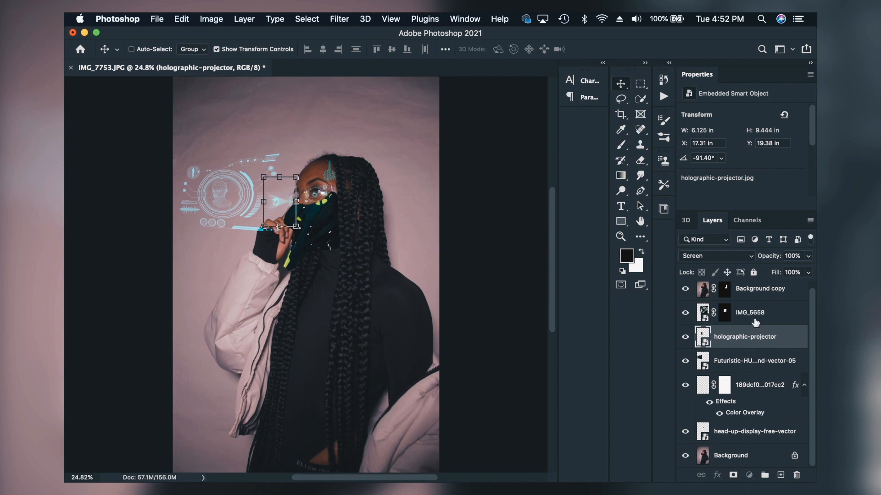
# Step: Adjust the IMG_5658 face-mask layer with Brightness/Contrast, setting the brightness to about 44 and the contrast to -50
pyautogui.click(755, 322)
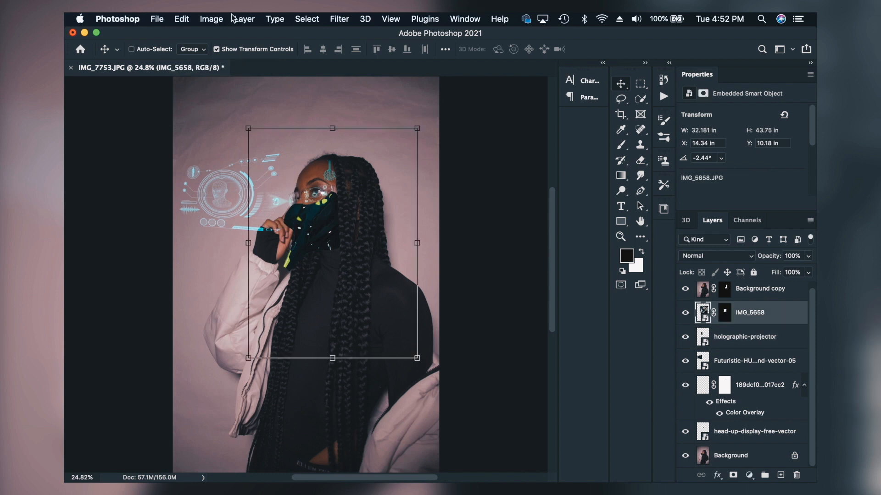
pyautogui.click(212, 19)
pyautogui.moveTo(238, 51)
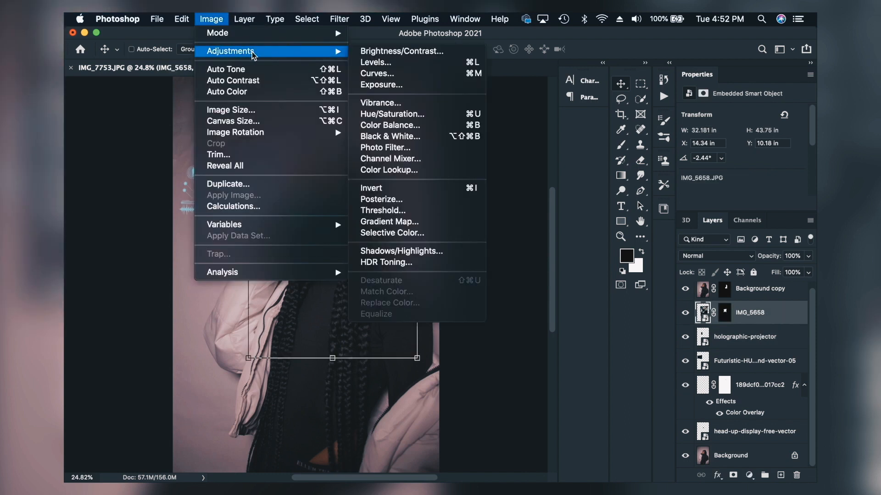
pyautogui.click(403, 56)
pyautogui.moveTo(445, 140); pyautogui.dragTo(473, 141)
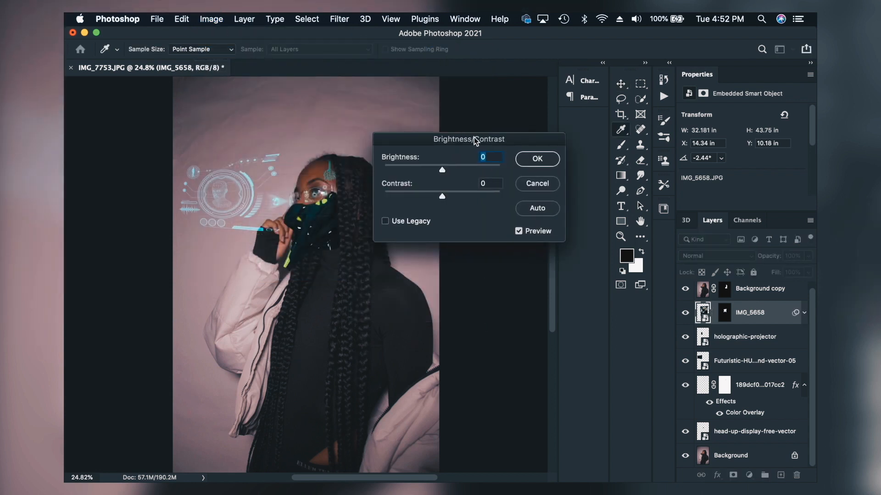
pyautogui.moveTo(443, 194); pyautogui.dragTo(384, 196)
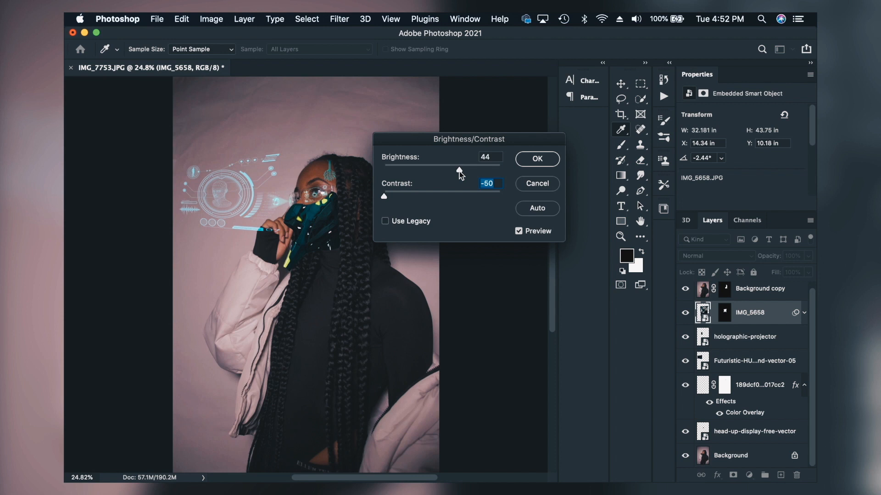
pyautogui.moveTo(461, 172); pyautogui.dragTo(464, 171)
pyautogui.press('Return')
# Step: Apply a Hue/Saturation adjustment to the IMG_5658 face-mask layer with saturation -74 and lightness +8
pyautogui.click(204, 19)
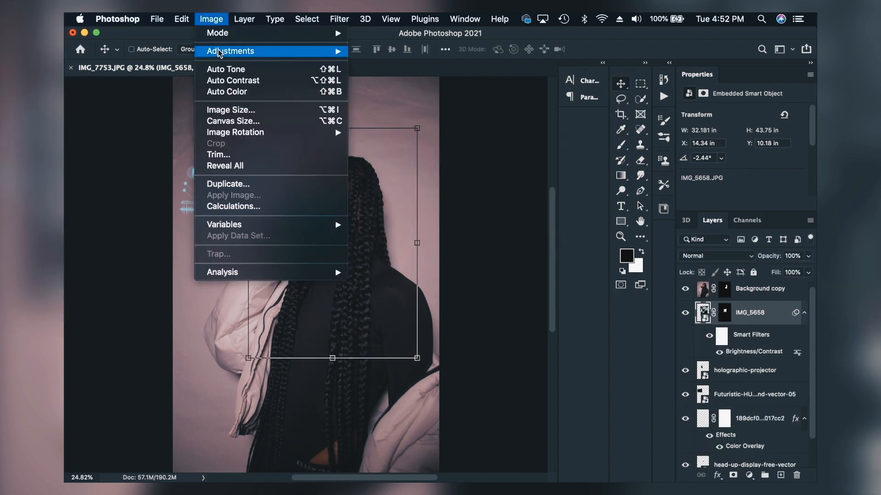
pyautogui.moveTo(218, 49)
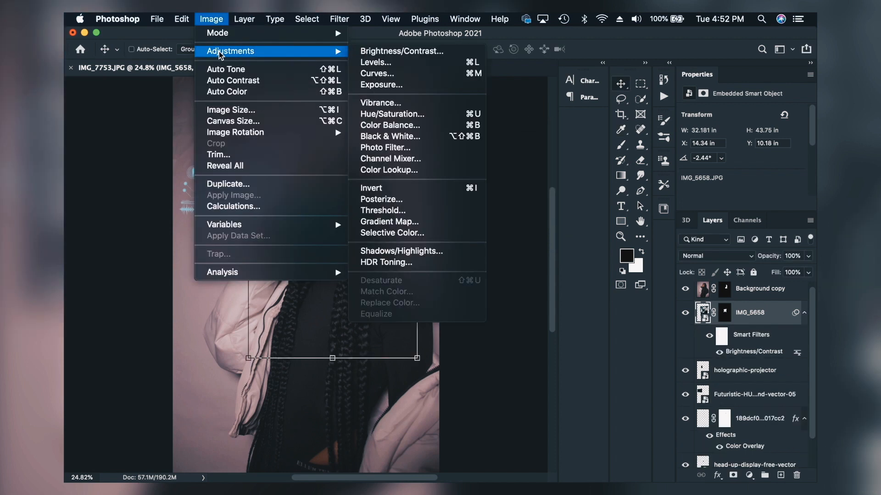
pyautogui.click(372, 115)
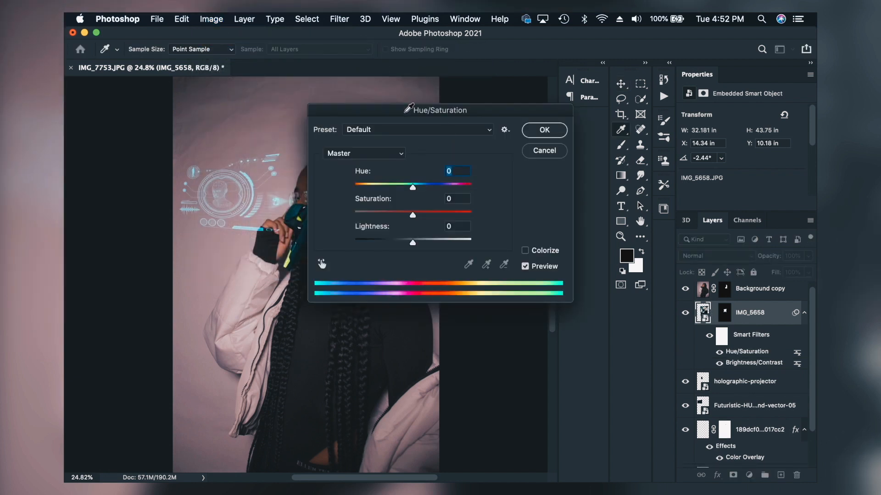
pyautogui.moveTo(405, 111); pyautogui.dragTo(521, 94)
pyautogui.moveTo(523, 197); pyautogui.dragTo(484, 197)
pyautogui.moveTo(530, 224)
pyautogui.mouseDown()
pyautogui.moveTo(554, 224)
pyautogui.moveTo(536, 225)
pyautogui.mouseUp()
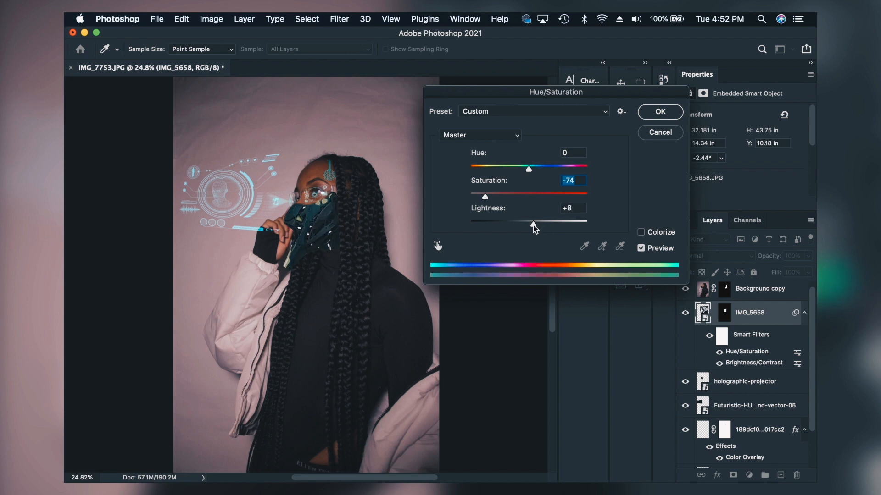
pyautogui.press('Return')
pyautogui.press('z')
pyautogui.keyDown('alt'); pyautogui.click(230, 185); pyautogui.keyUp('alt')
pyautogui.keyDown('alt'); pyautogui.click(229, 185); pyautogui.keyUp('alt')
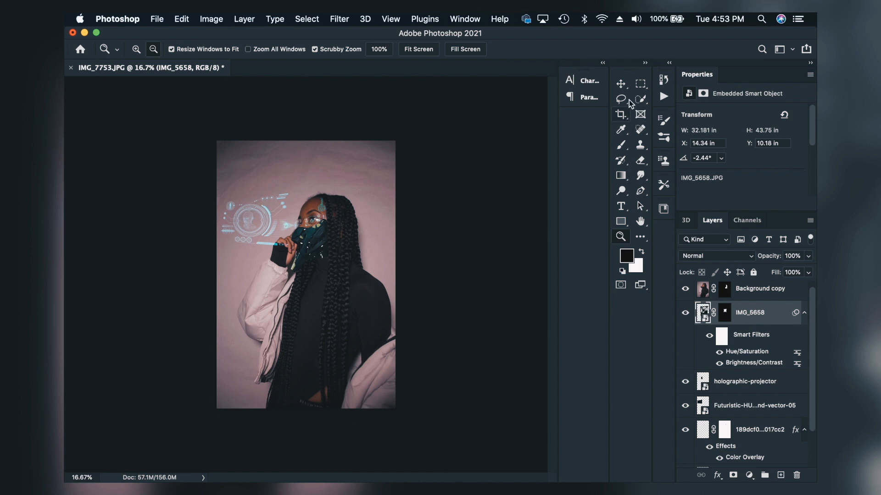
pyautogui.click(136, 49)
pyautogui.click(290, 270)
pyautogui.click(289, 271)
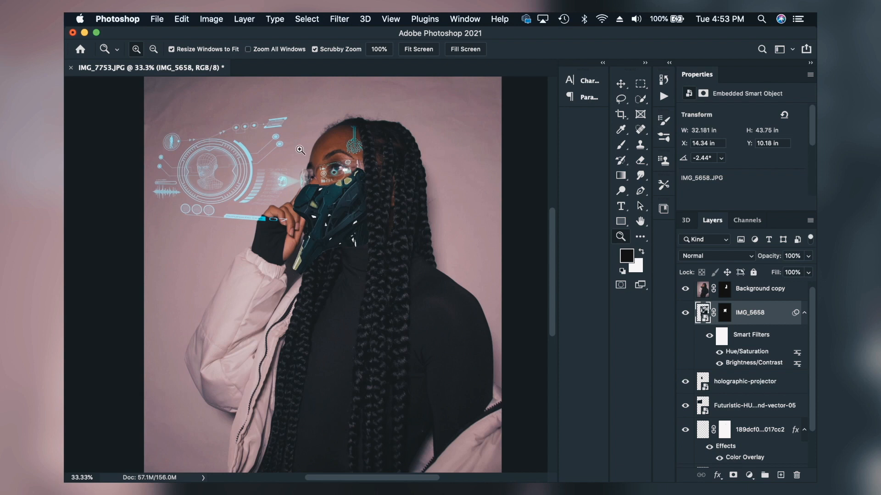
pyautogui.click(724, 295)
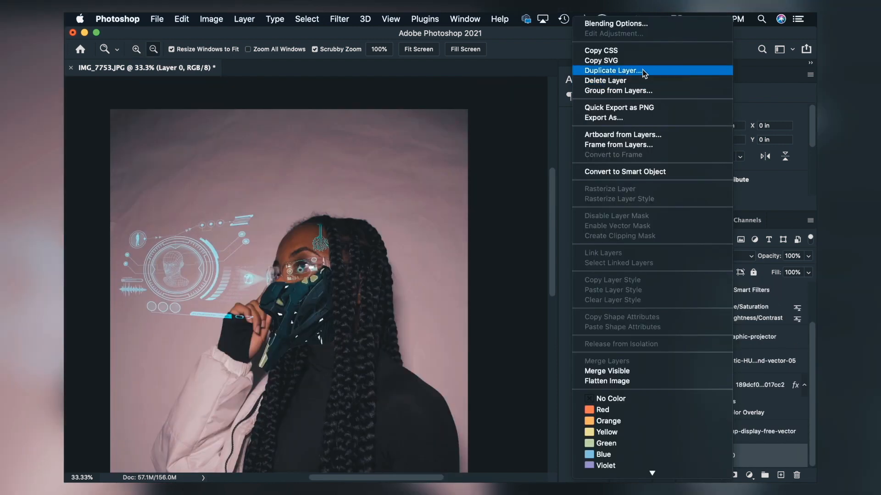
# Step: Duplicate the Layer 0 portrait, and duplicate the resulting copy once more
pyautogui.click(643, 70)
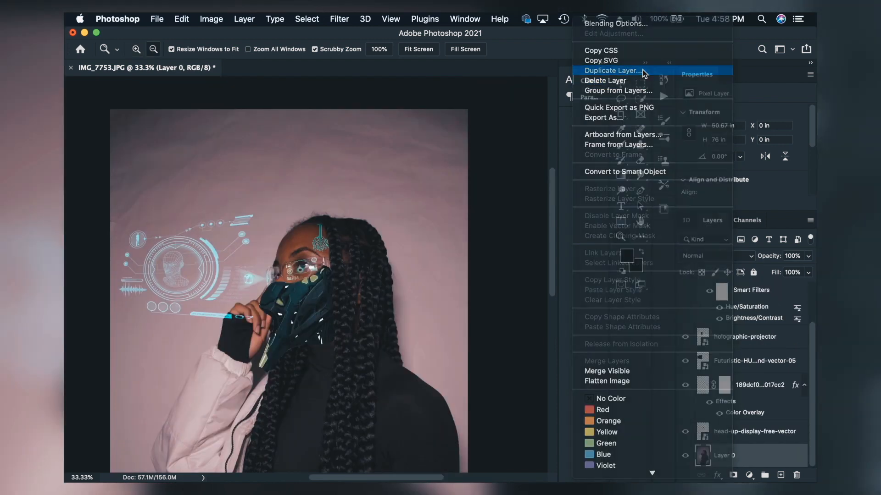
pyautogui.click(798, 169)
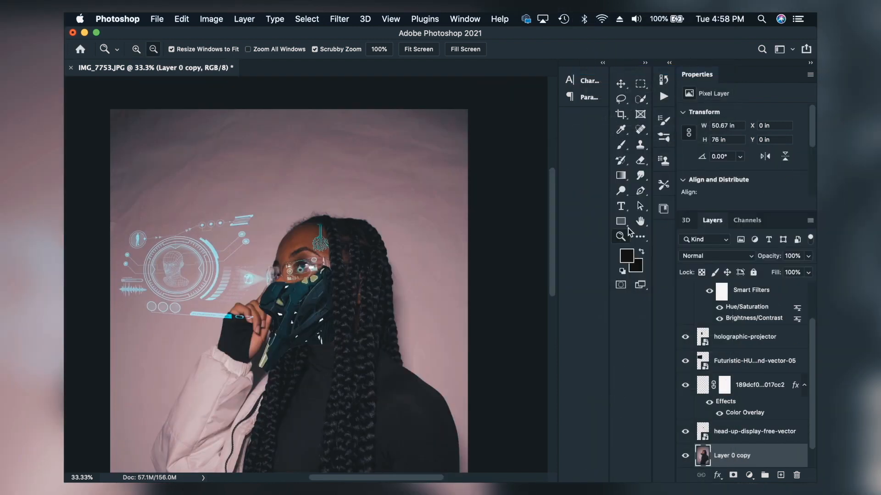
pyautogui.click(136, 49)
pyautogui.click(240, 181)
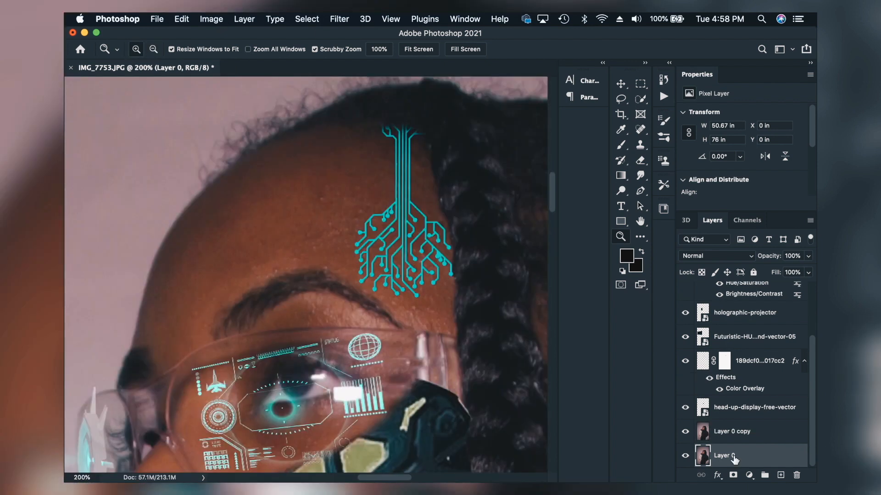
pyautogui.click(726, 435)
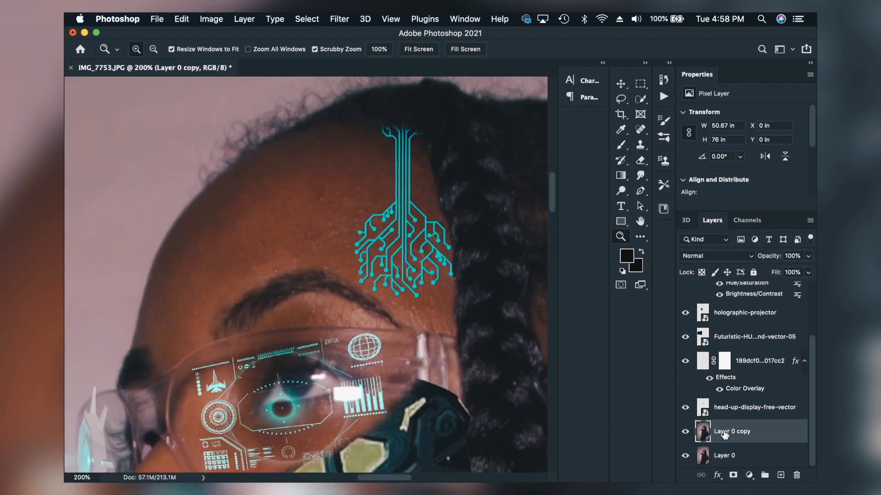
pyautogui.rightClick(725, 435)
pyautogui.moveTo(665, 472)
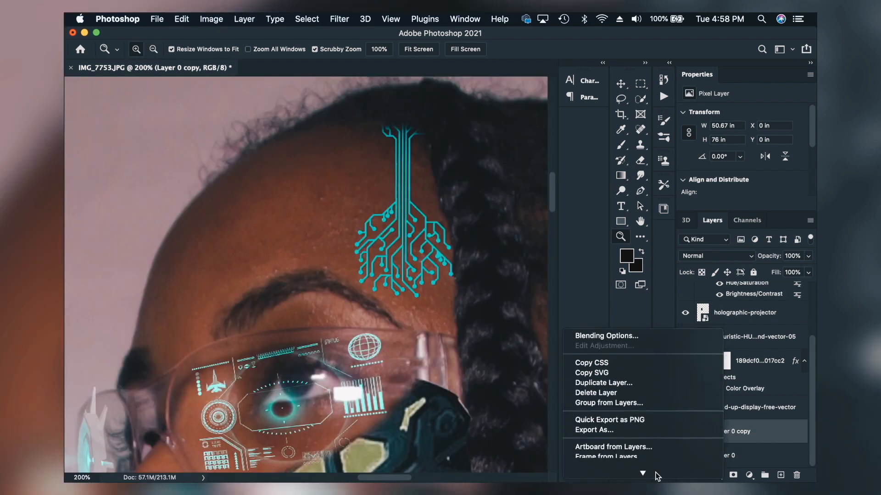
pyautogui.click(620, 382)
pyautogui.click(793, 169)
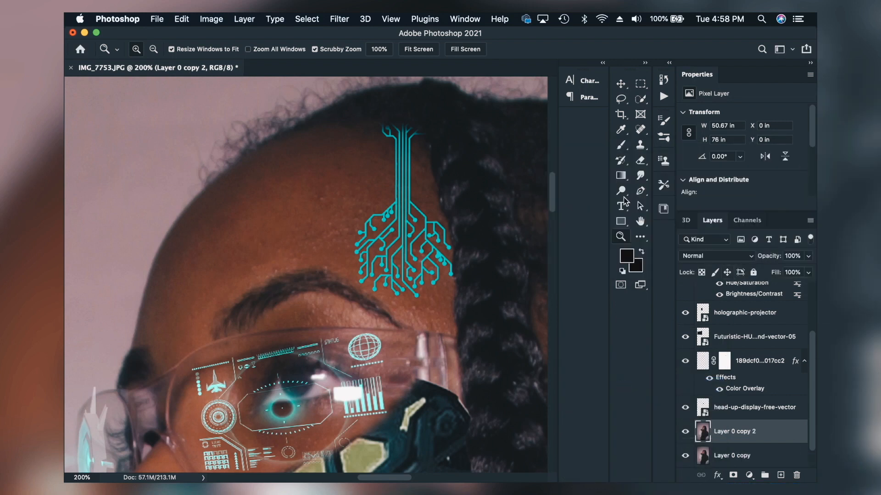
# Step: Isolate a lassoed piece of the forehead's front edge, about 4.22 by 3.54 in, with a mask on Layer 0 copy 2 and shift it outward
pyautogui.click(621, 98)
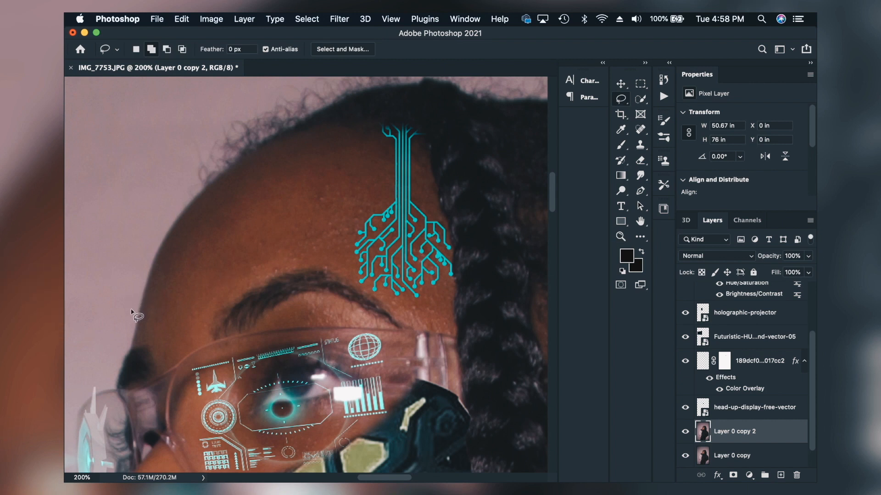
pyautogui.moveTo(132, 310)
pyautogui.mouseDown()
pyautogui.moveTo(192, 303)
pyautogui.moveTo(255, 243)
pyautogui.moveTo(126, 308)
pyautogui.mouseUp()
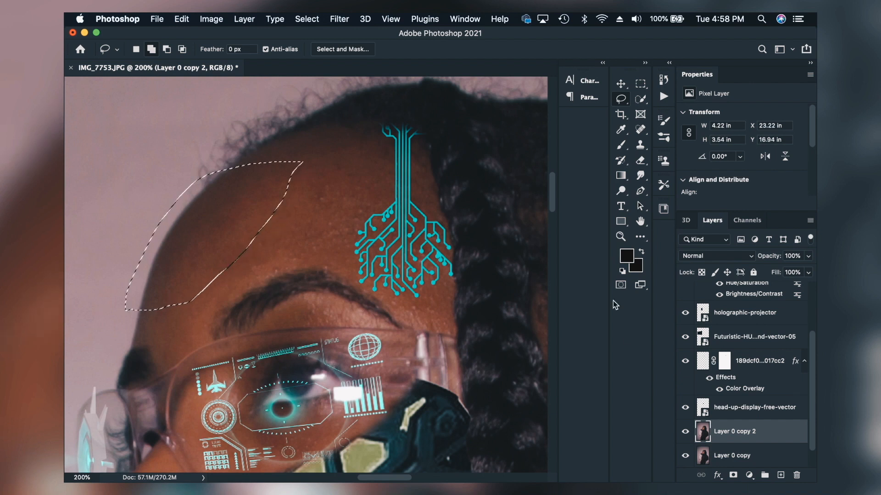
pyautogui.click(734, 477)
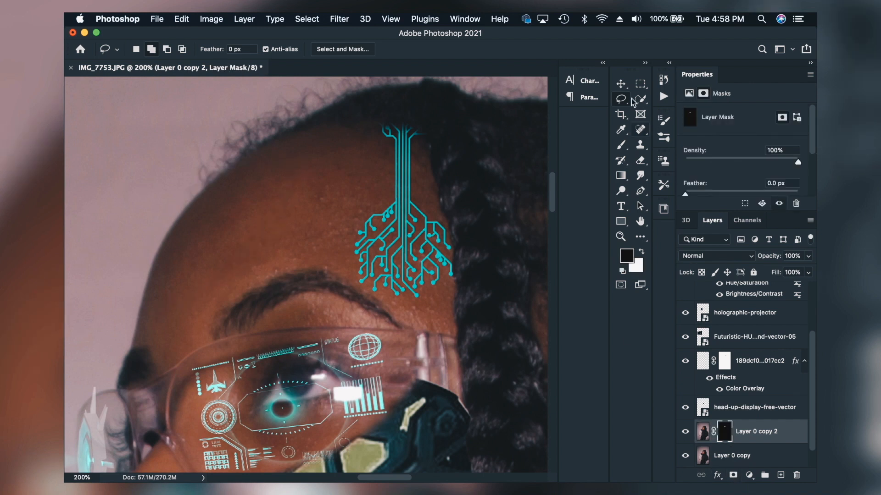
pyautogui.press('v')
pyautogui.moveTo(289, 235); pyautogui.dragTo(246, 225)
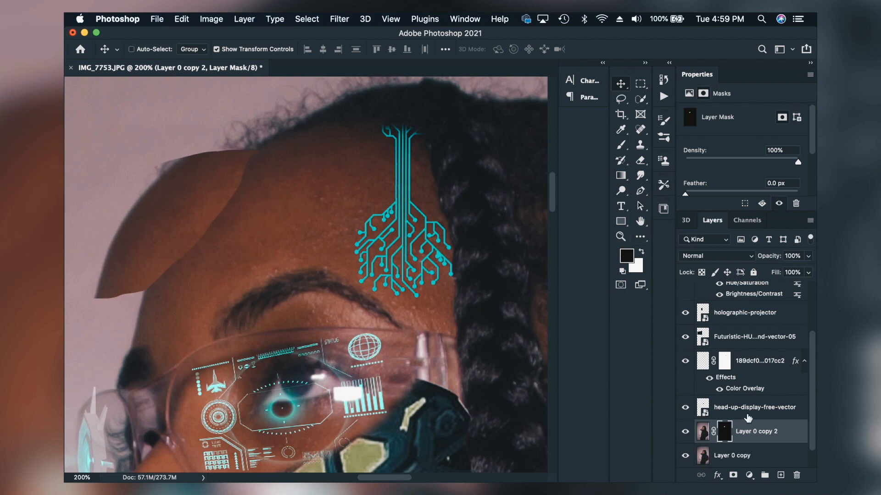
# Step: Mask out a lassoed forehead area of about 2.56 by 3.89 in on Layer 0 copy, and hide Layer 0
pyautogui.click(734, 456)
pyautogui.press('l')
pyautogui.moveTo(140, 299)
pyautogui.mouseDown()
pyautogui.moveTo(191, 287)
pyautogui.moveTo(226, 240)
pyautogui.moveTo(242, 180)
pyautogui.moveTo(229, 159)
pyautogui.moveTo(187, 179)
pyautogui.moveTo(141, 259)
pyautogui.moveTo(138, 307)
pyautogui.moveTo(142, 298)
pyautogui.mouseUp()
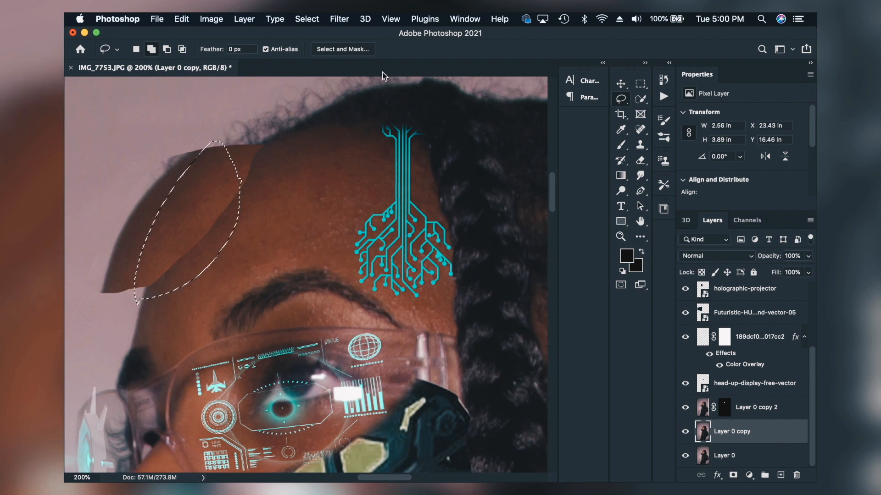
pyautogui.click(254, 22)
pyautogui.moveTo(289, 206)
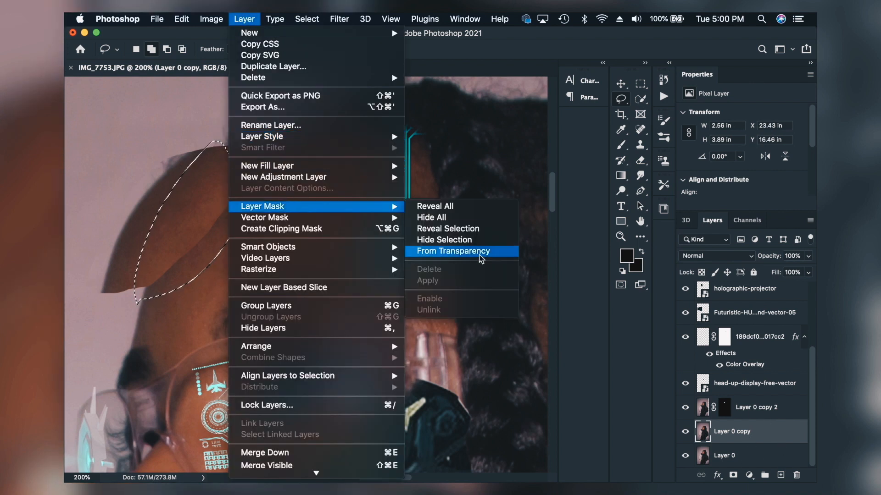
pyautogui.click(472, 240)
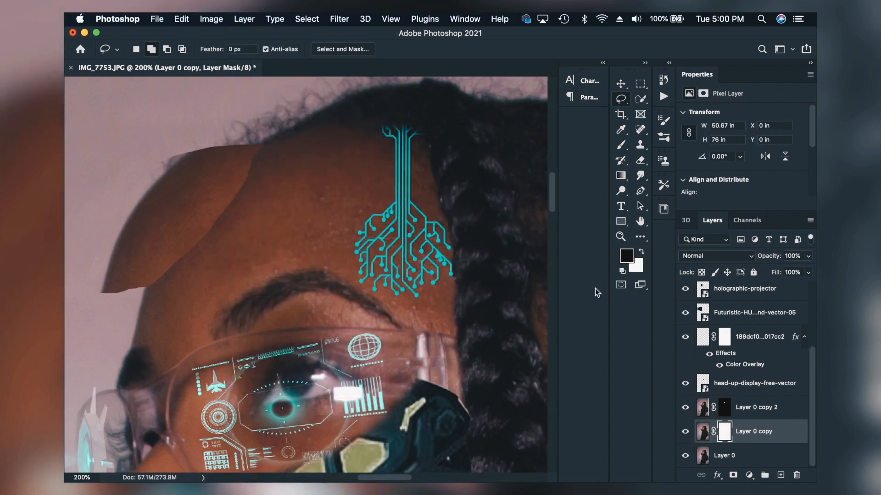
pyautogui.click(749, 456)
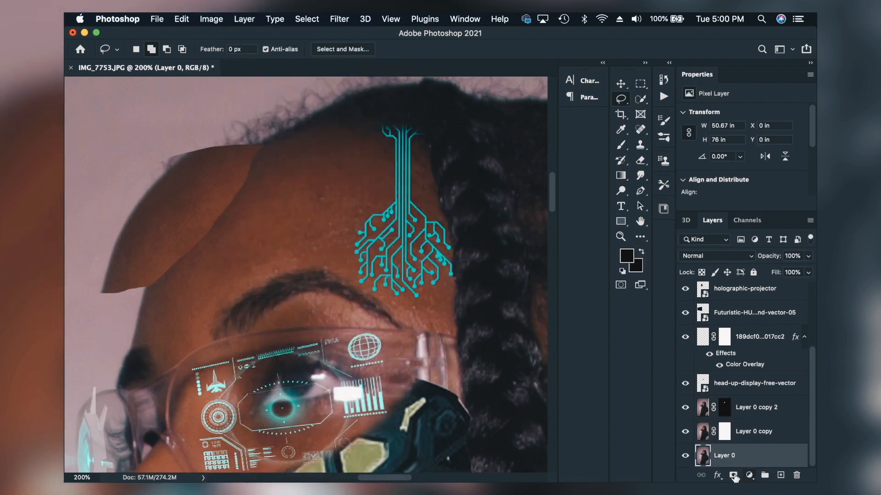
pyautogui.click(685, 456)
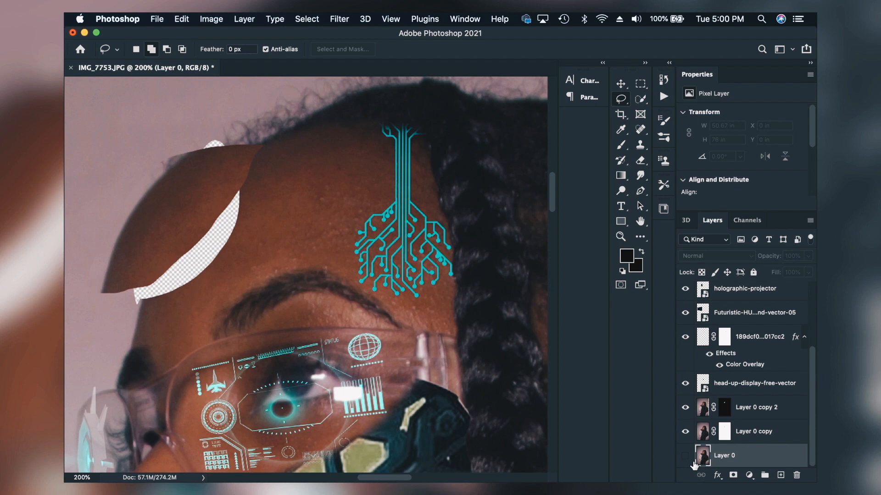
# Step: Paint white on Layer 0 copy's mask at 100% brush opacity to restore the background around the gap's upper and lower ends
pyautogui.click(725, 432)
pyautogui.press('b')
pyautogui.press('d')
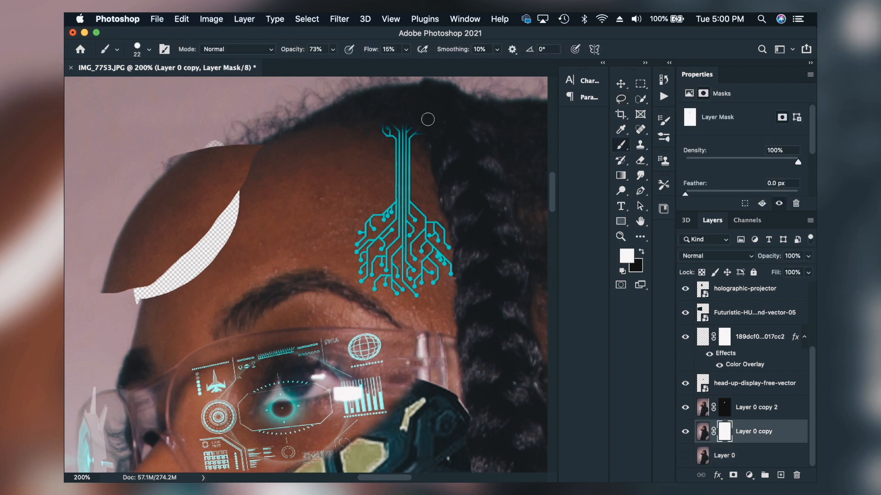
pyautogui.moveTo(292, 54); pyautogui.dragTo(482, 62)
pyautogui.moveTo(177, 162); pyautogui.dragTo(220, 146)
pyautogui.moveTo(128, 299)
pyautogui.mouseDown()
pyautogui.moveTo(139, 285)
pyautogui.moveTo(136, 302)
pyautogui.moveTo(141, 291)
pyautogui.mouseUp()
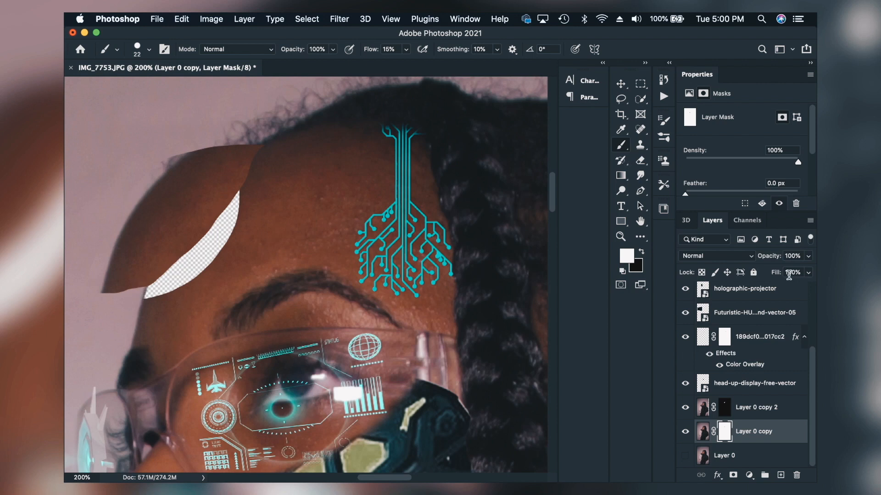
# Step: Erase the excess upper edge of the forehead piece on Layer 0 copy 2's mask, and move the piece slightly farther from the head
pyautogui.click(725, 407)
pyautogui.press('e')
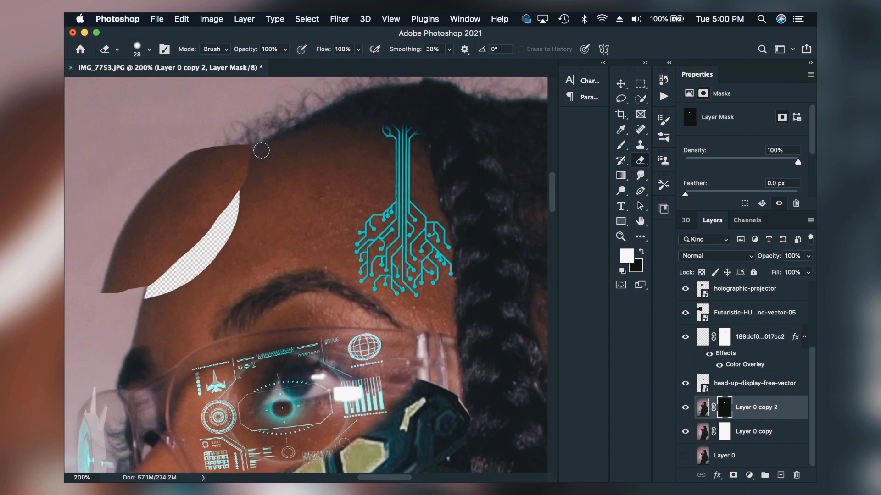
pyautogui.click(702, 407)
pyautogui.click(621, 84)
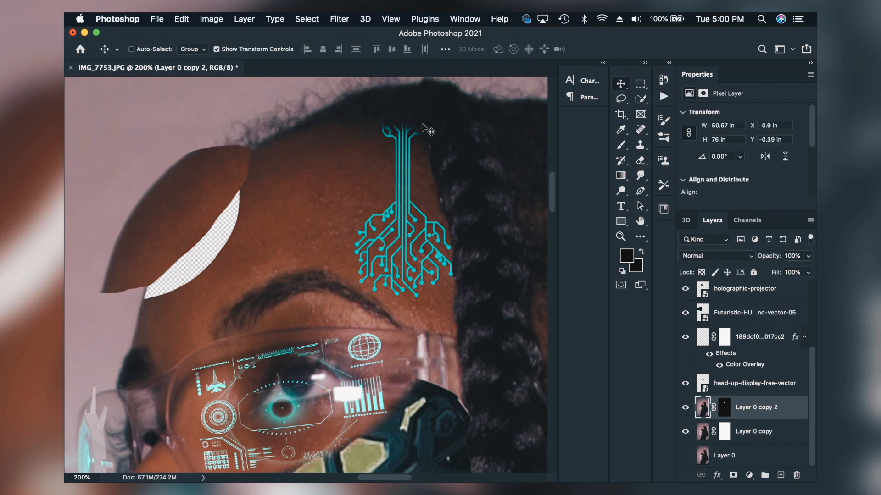
pyautogui.moveTo(217, 188); pyautogui.dragTo(211, 192)
# Step: Rotate Layer 0 copy 2 by about -6.03° so the detached forehead piece tilts away from the head
pyautogui.click(182, 18)
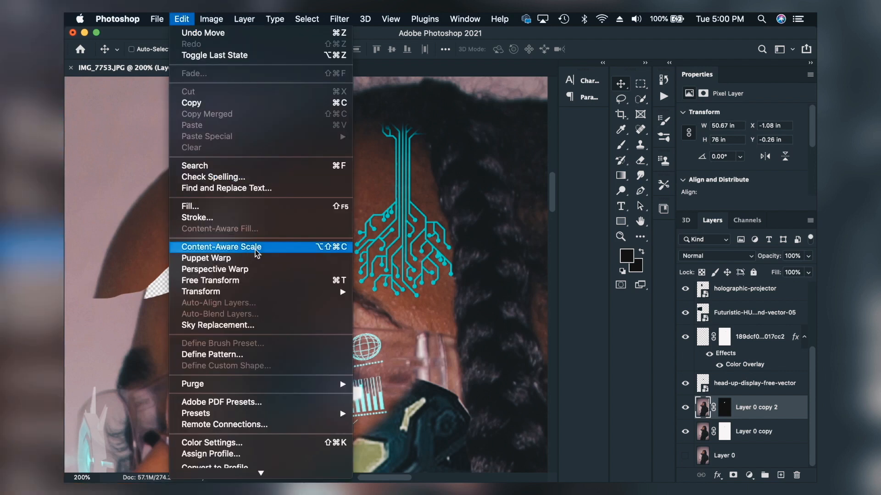
pyautogui.moveTo(258, 292)
pyautogui.click(451, 305)
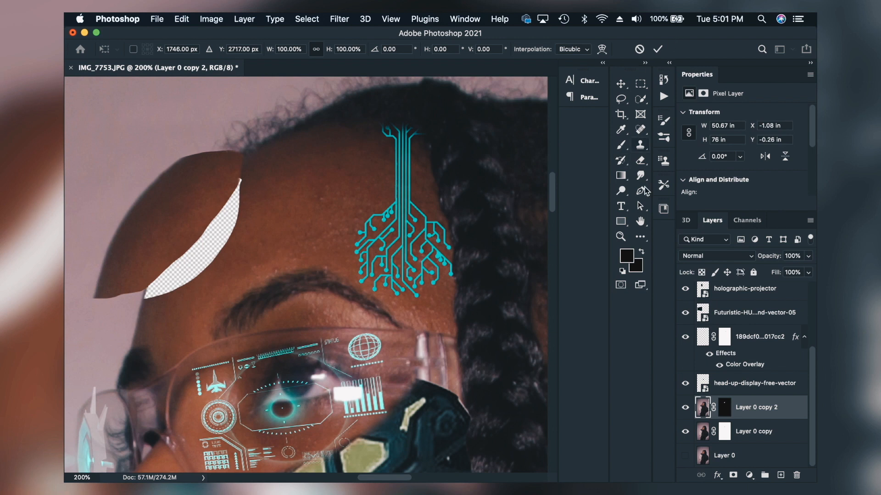
pyautogui.click(621, 236)
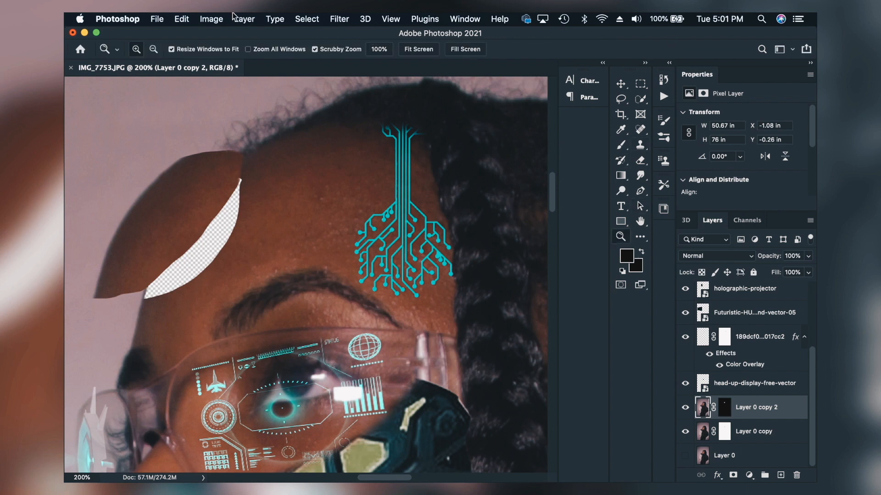
pyautogui.click(417, 49)
pyautogui.press('v')
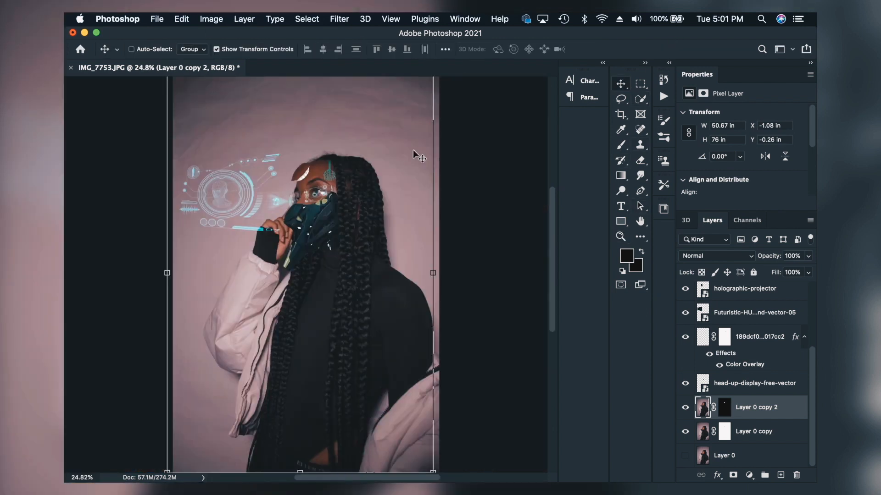
pyautogui.click(444, 265)
pyautogui.moveTo(444, 265); pyautogui.dragTo(417, 219)
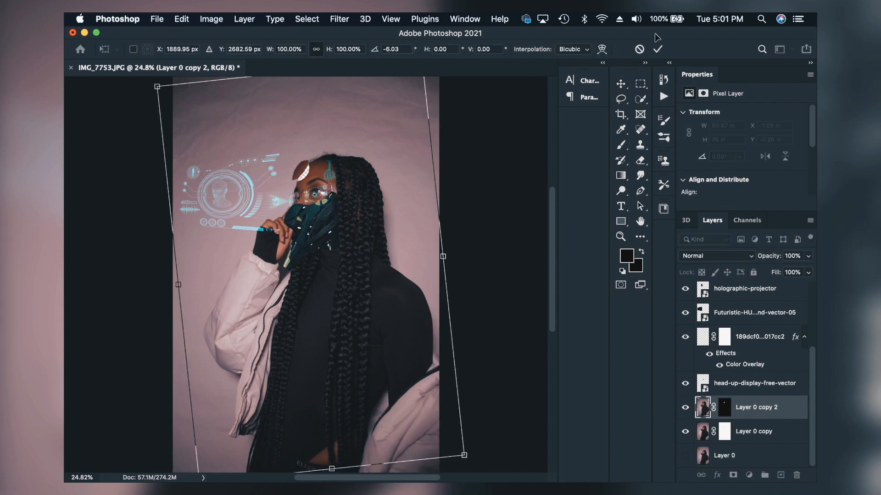
pyautogui.click(651, 48)
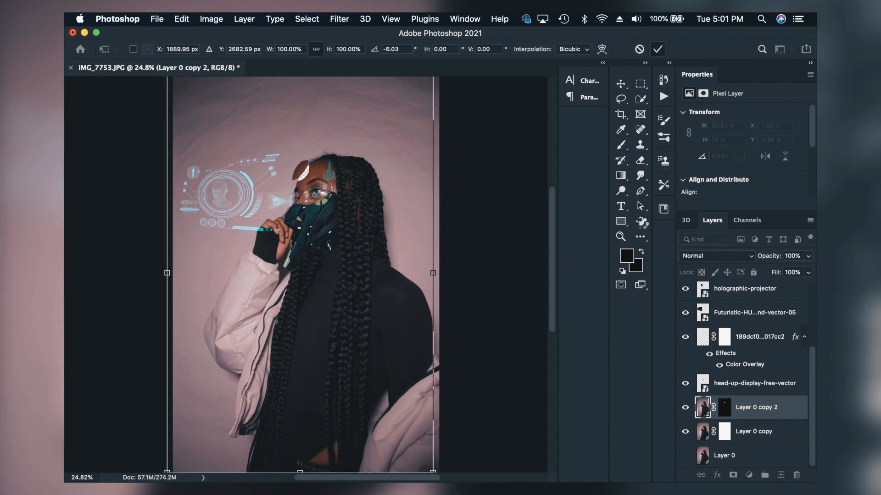
# Step: Place the hologram-pattern JPG from the Transparent folder over the forehead gap above Layer 0 copy 2
pyautogui.click(621, 238)
pyautogui.click(305, 185)
pyautogui.click(309, 164)
pyautogui.click(310, 152)
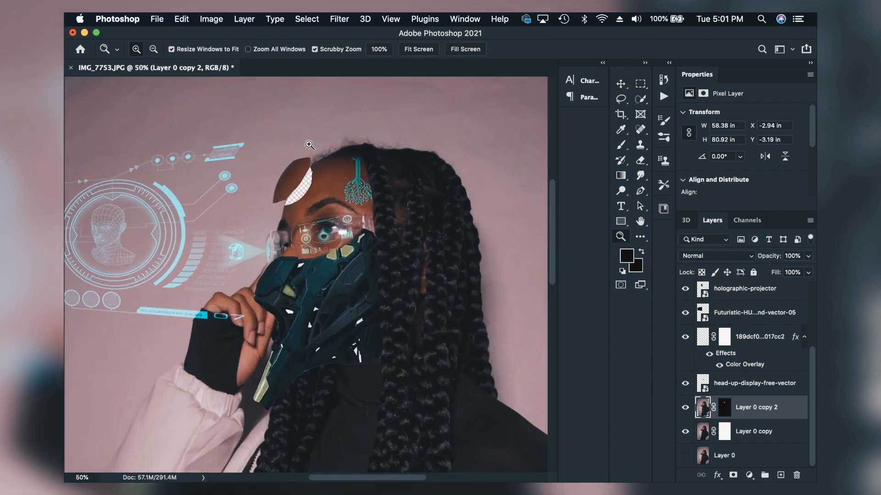
pyautogui.click(238, 467)
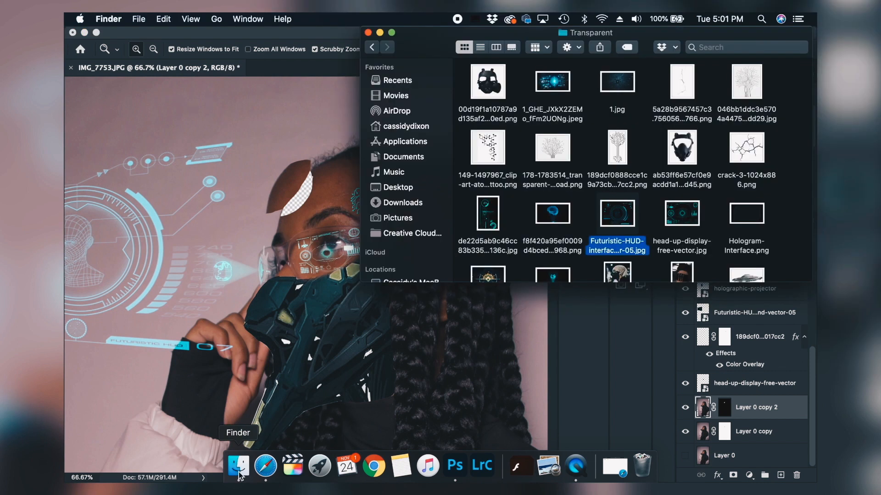
pyautogui.scroll(-3, 531, 245)
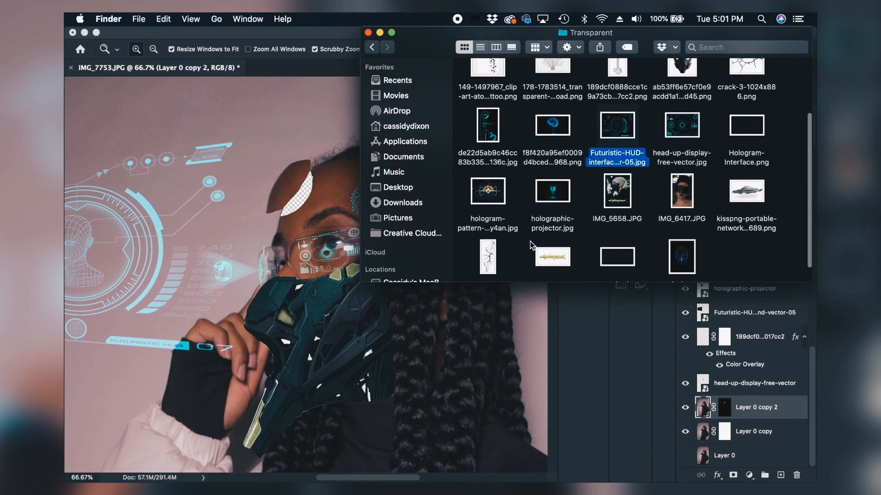
pyautogui.click(488, 193)
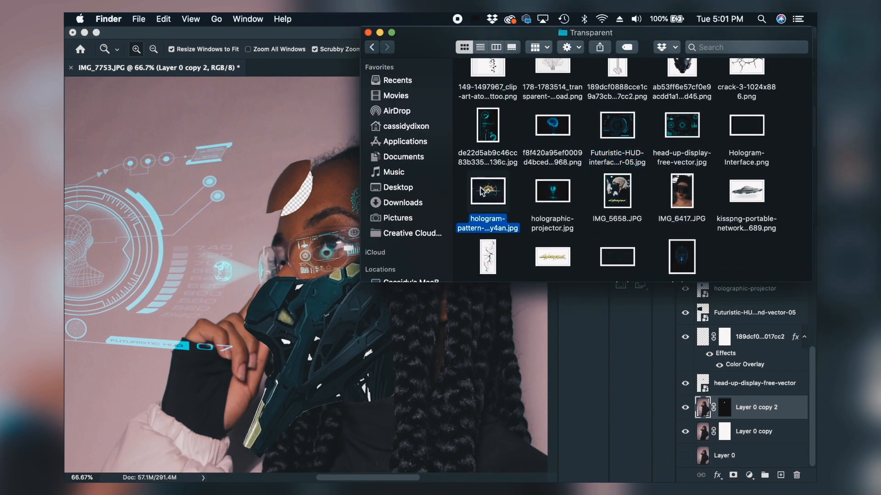
pyautogui.moveTo(481, 192); pyautogui.dragTo(293, 191)
pyautogui.moveTo(332, 259); pyautogui.dragTo(327, 188)
pyautogui.click(617, 50)
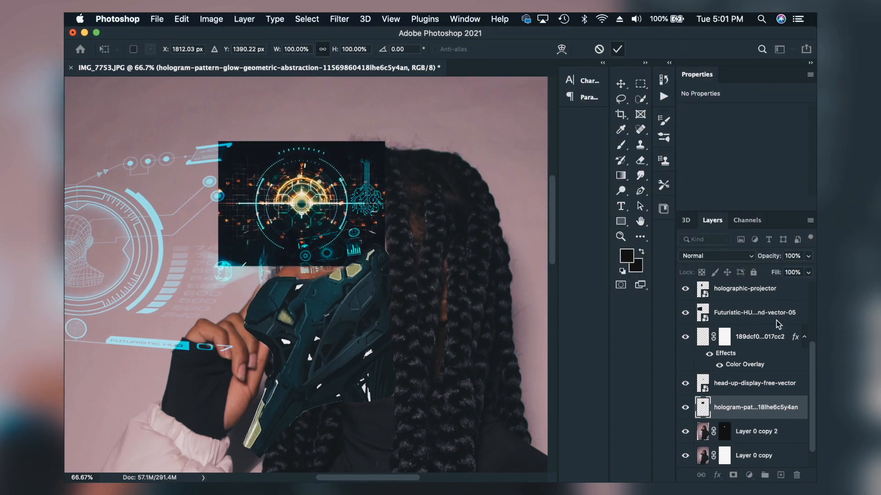
# Step: Move the hologram pattern layer below Layer 0 copy, and rotate it about -13.45° so its glowing rings sit in the forehead gap
pyautogui.moveTo(744, 411); pyautogui.dragTo(736, 439)
pyautogui.scroll(-1, 744, 437)
pyautogui.click(621, 84)
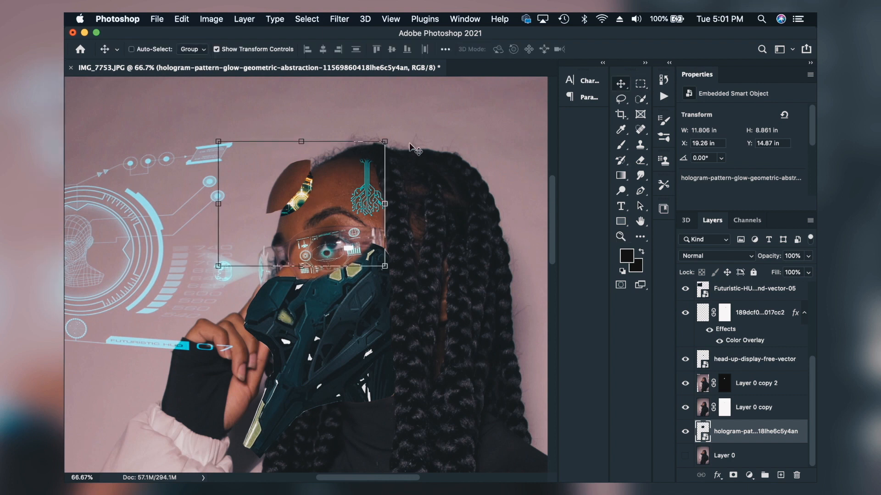
pyautogui.moveTo(394, 138); pyautogui.dragTo(376, 117)
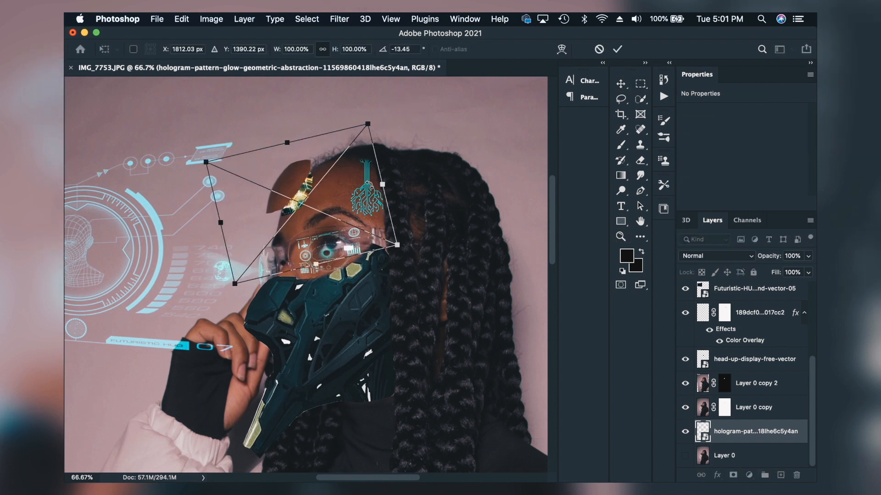
pyautogui.moveTo(347, 191); pyautogui.dragTo(347, 184)
pyautogui.click(618, 49)
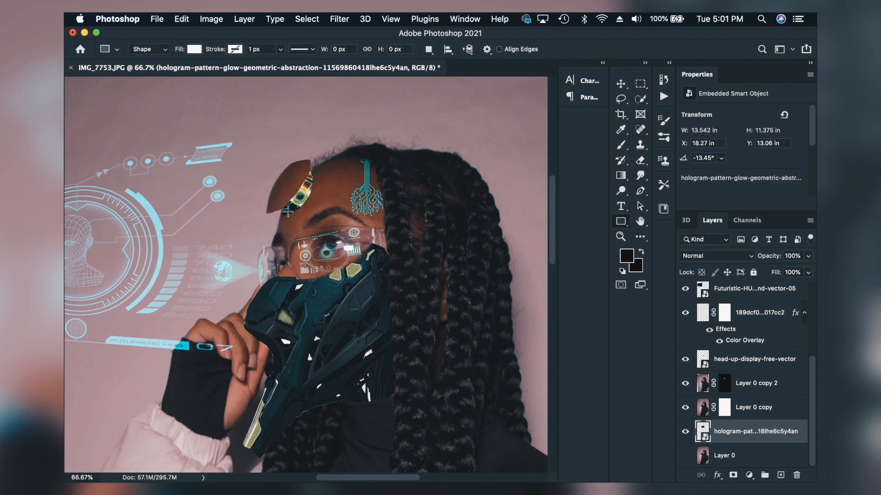
# Step: Add a Bevel & Emboss effect to Layer 0 copy 2 with 178% depth and the Inner Bevel style
pyautogui.click(621, 237)
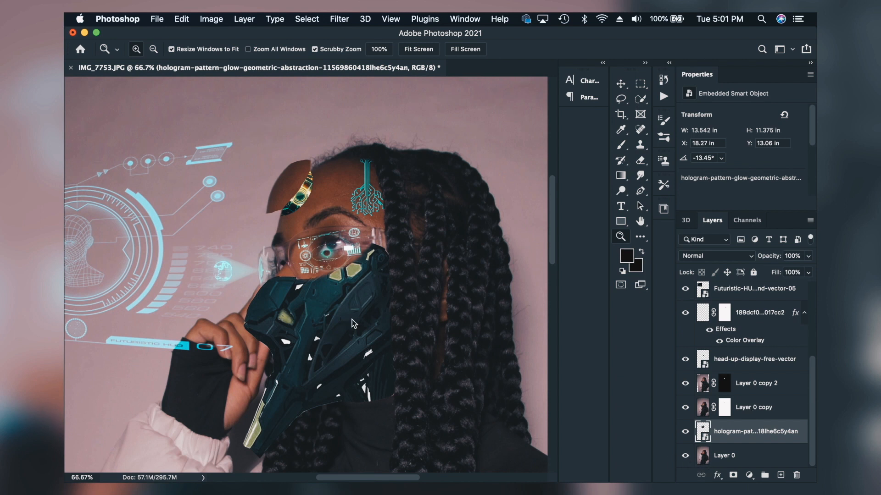
pyautogui.click(311, 195)
pyautogui.click(312, 195)
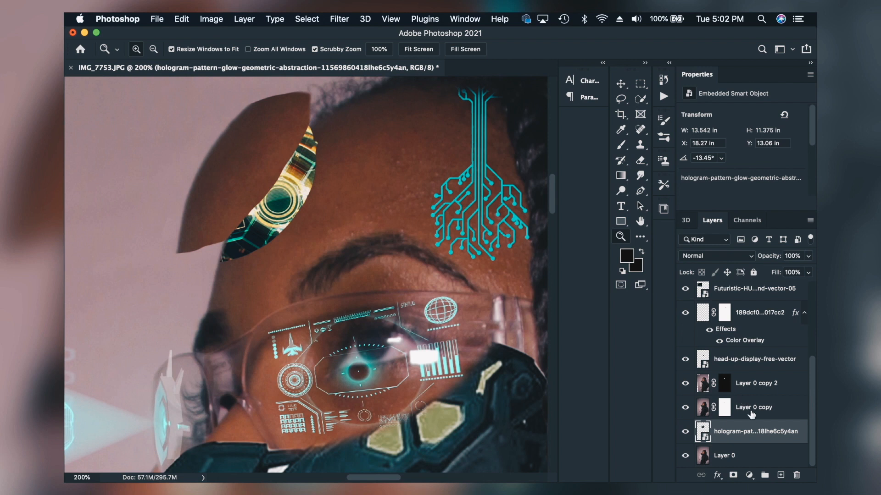
pyautogui.click(751, 413)
pyautogui.click(724, 385)
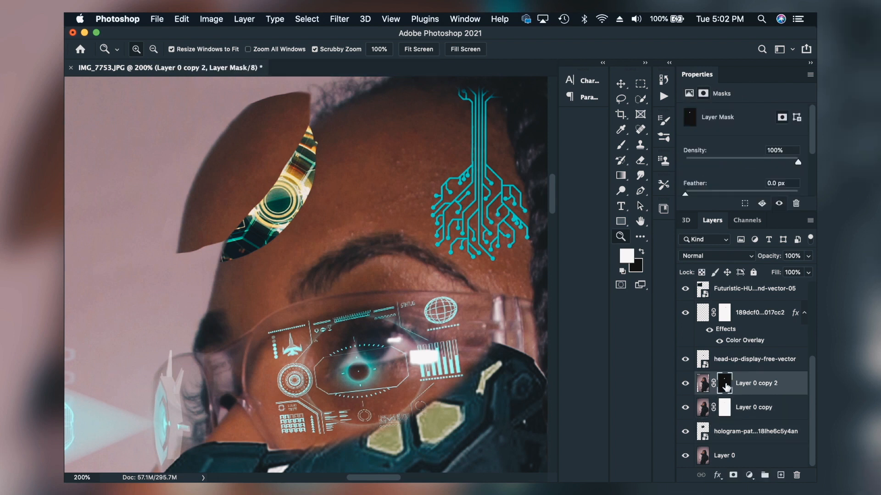
pyautogui.click(719, 476)
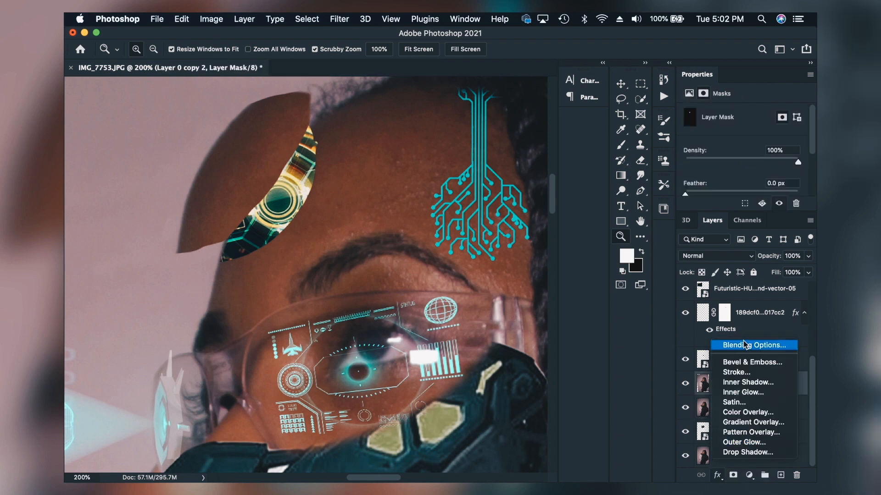
pyautogui.click(735, 363)
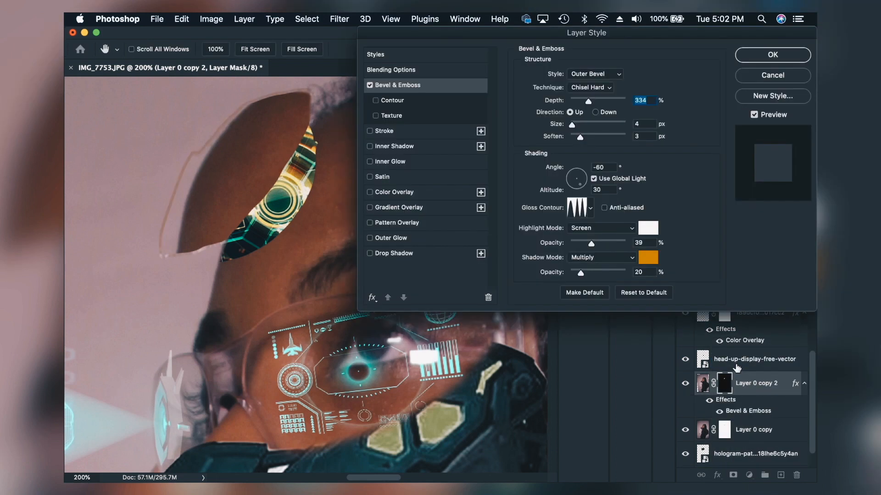
pyautogui.moveTo(587, 100); pyautogui.dragTo(580, 100)
pyautogui.click(603, 75)
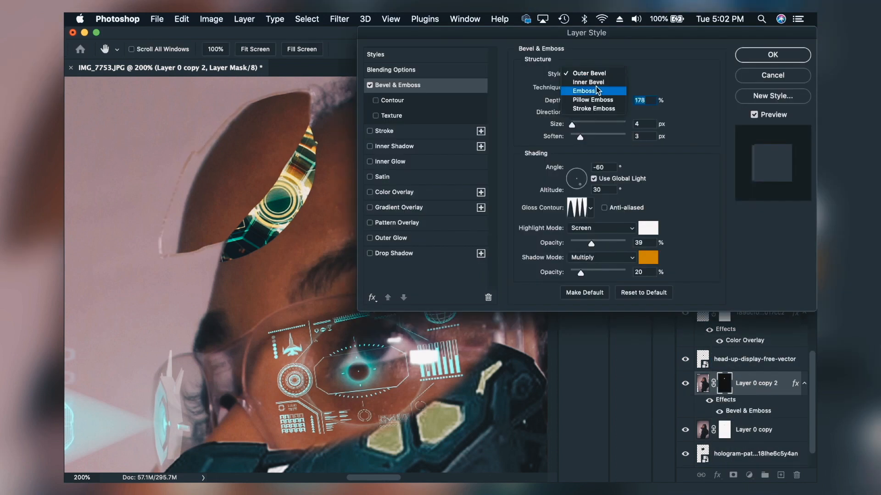
pyautogui.click(596, 83)
# Step: Set the bevel's gloss contour to Linear, keeping the Chisel Hard technique, and apply the layer style
pyautogui.click(607, 87)
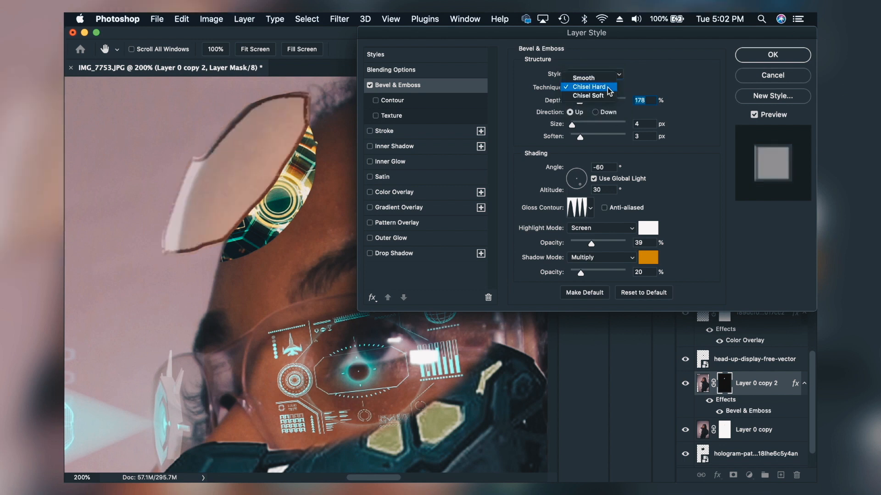
pyautogui.click(644, 78)
pyautogui.click(602, 74)
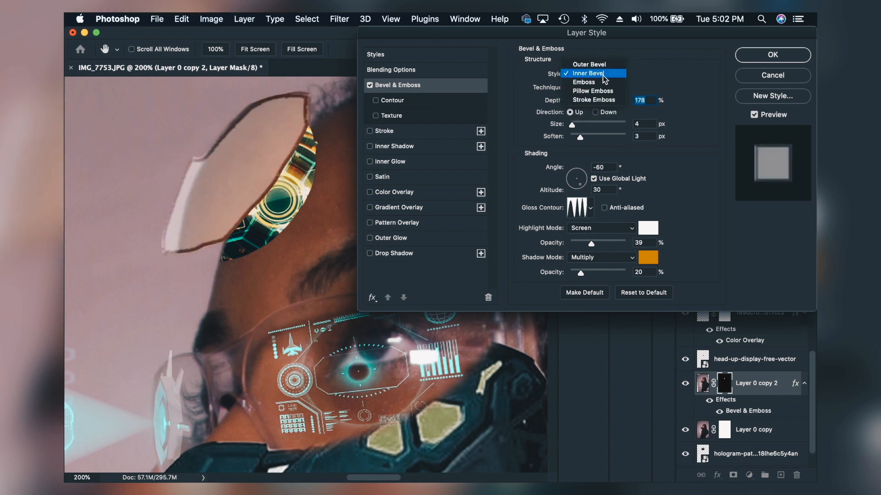
pyautogui.click(591, 210)
pyautogui.click(591, 209)
pyautogui.click(567, 254)
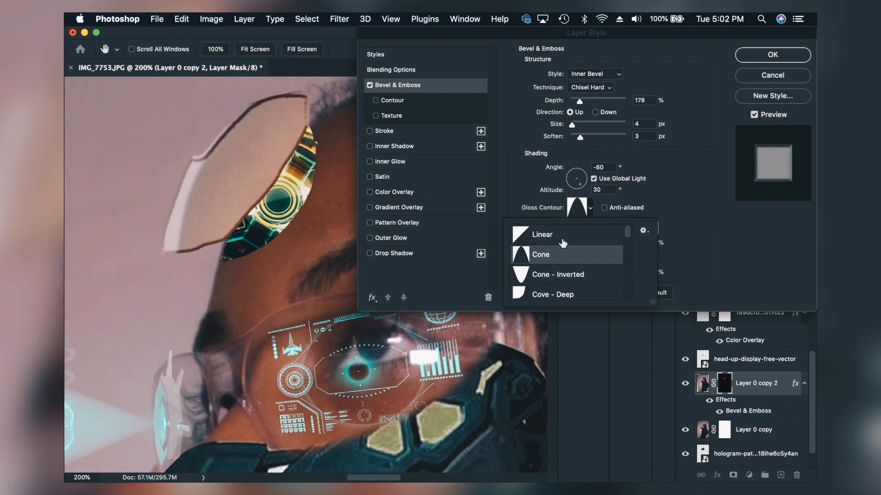
pyautogui.click(560, 234)
pyautogui.click(657, 229)
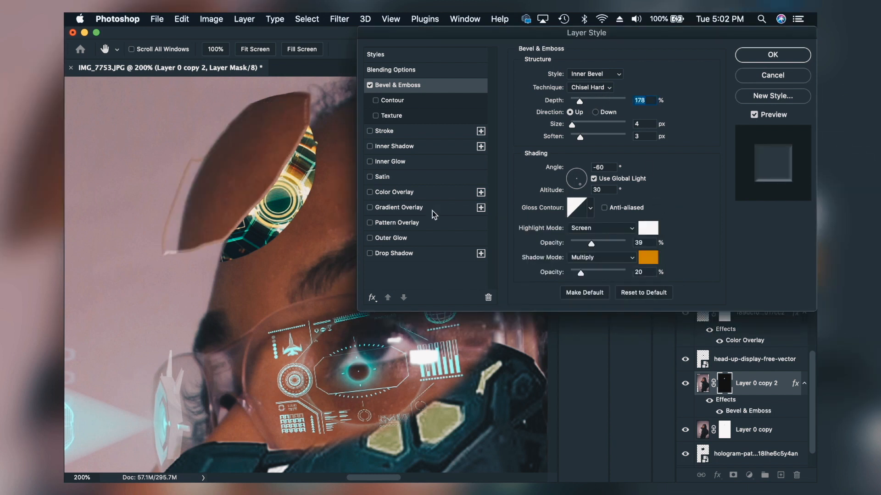
pyautogui.click(780, 55)
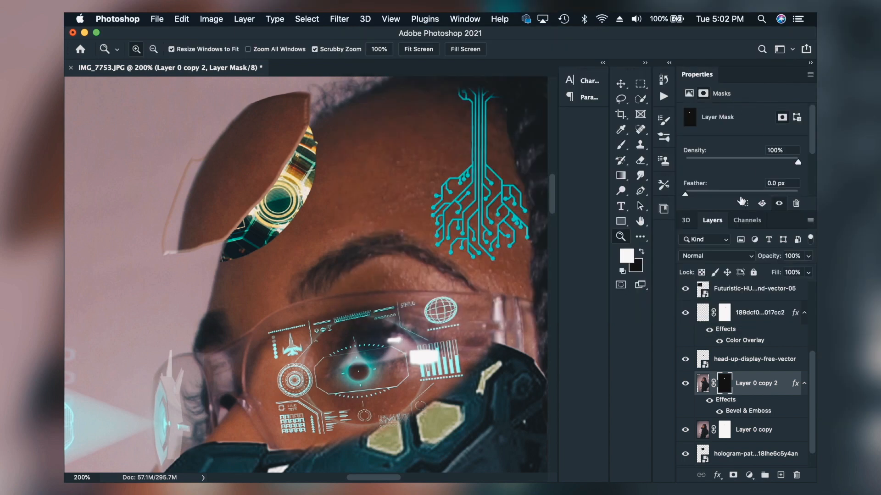
# Step: Erase the stray bevel outline beside the forehead piece on Layer 0 copy 2's mask, and give Layer 0 copy a Bevel & Emboss effect
pyautogui.click(640, 161)
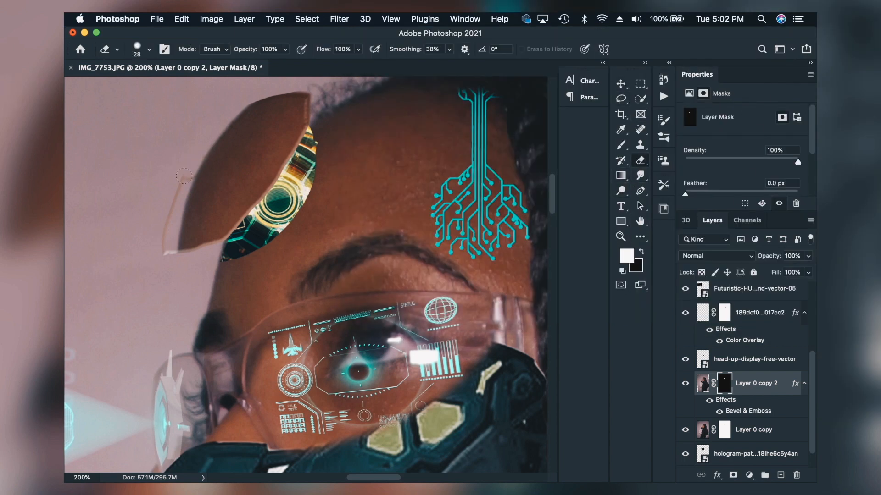
pyautogui.moveTo(169, 240); pyautogui.dragTo(170, 253)
pyautogui.moveTo(793, 443); pyautogui.dragTo(794, 441)
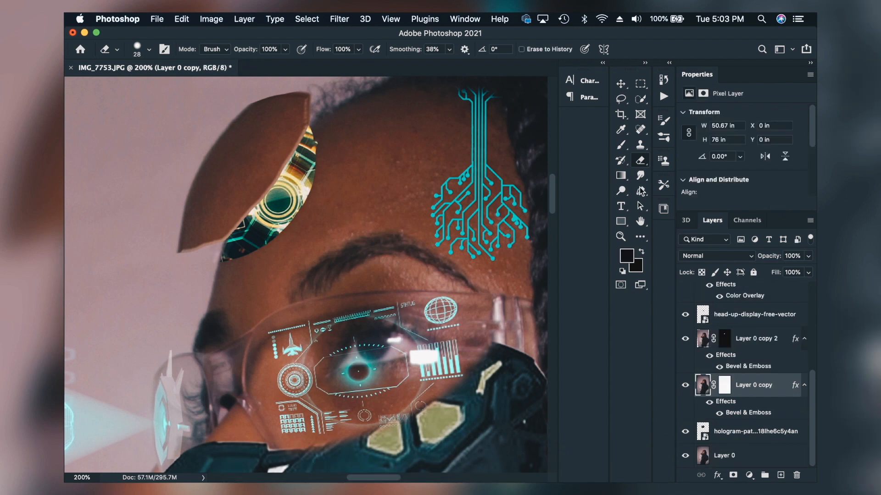
# Step: Try a short black brush stroke on Layer 0 copy beside the gap, undo it, and target the layer's mask
pyautogui.click(621, 145)
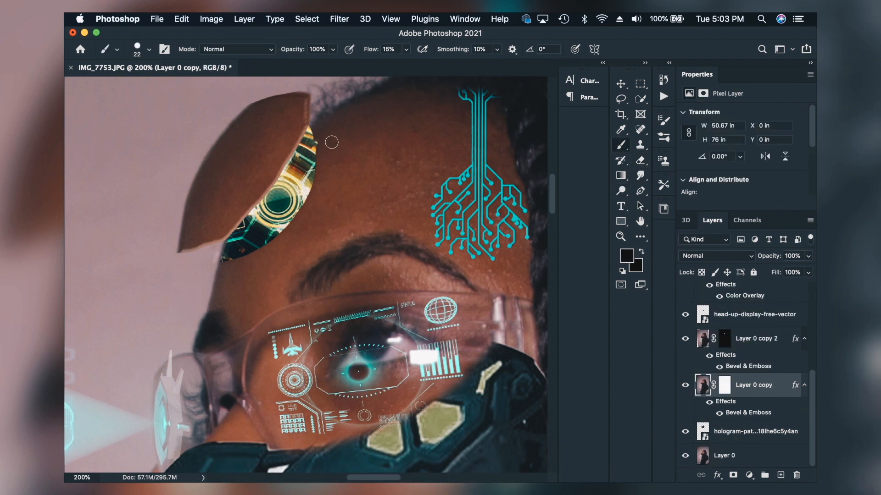
pyautogui.moveTo(324, 134); pyautogui.dragTo(324, 146)
pyautogui.press('super+z')
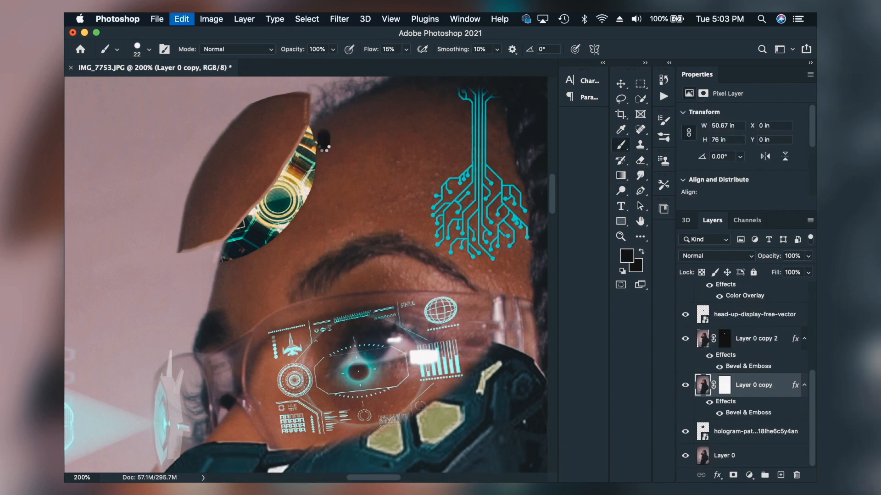
pyautogui.click(725, 386)
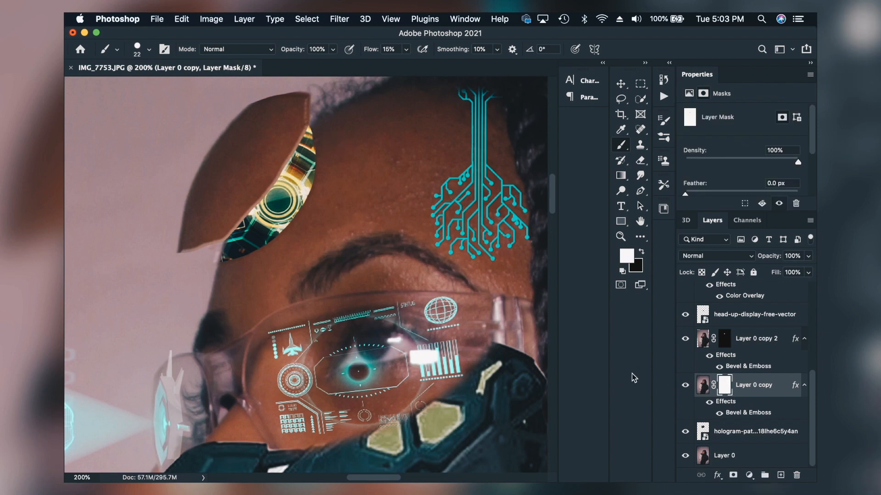
pyautogui.click(621, 237)
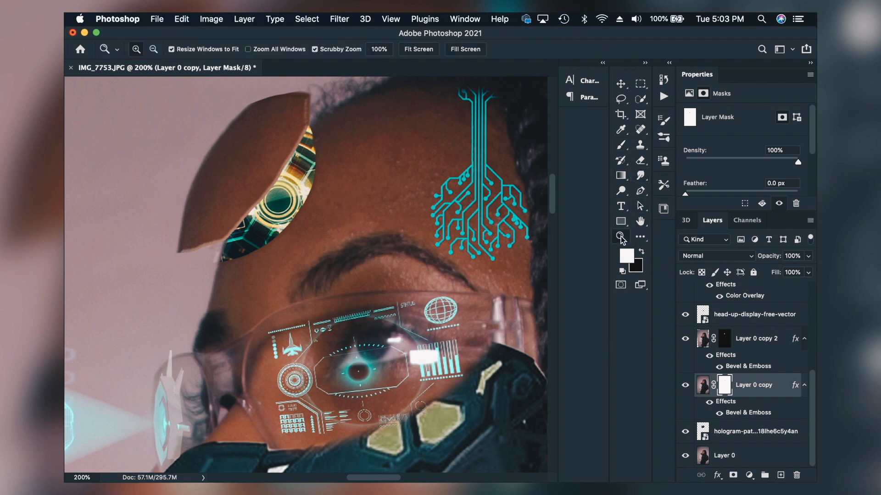
pyautogui.click(419, 49)
pyautogui.click(156, 18)
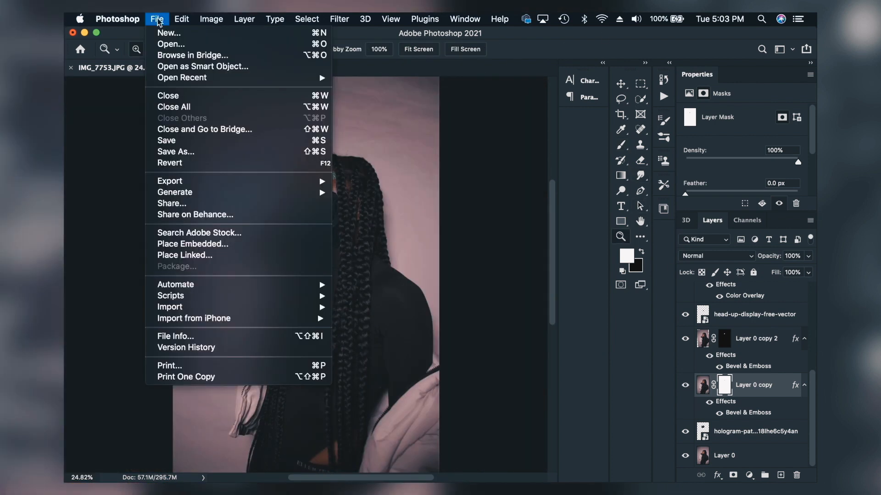
pyautogui.moveTo(257, 181)
pyautogui.click(402, 182)
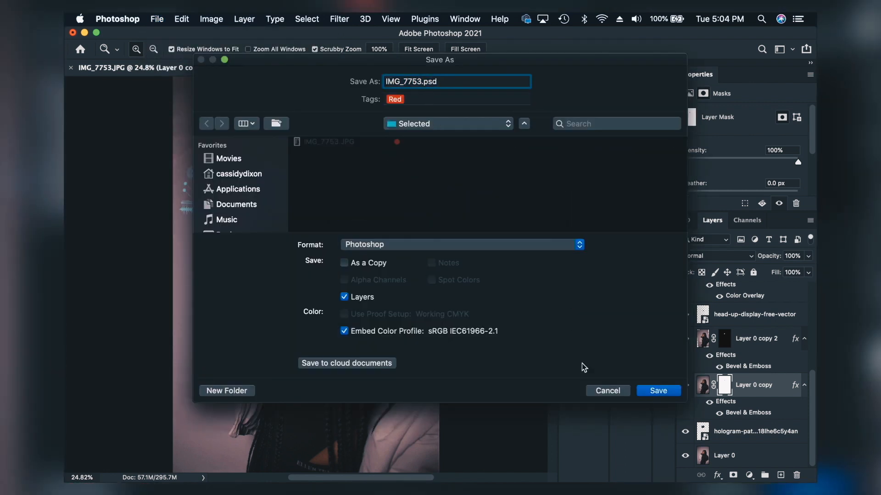
pyautogui.click(605, 390)
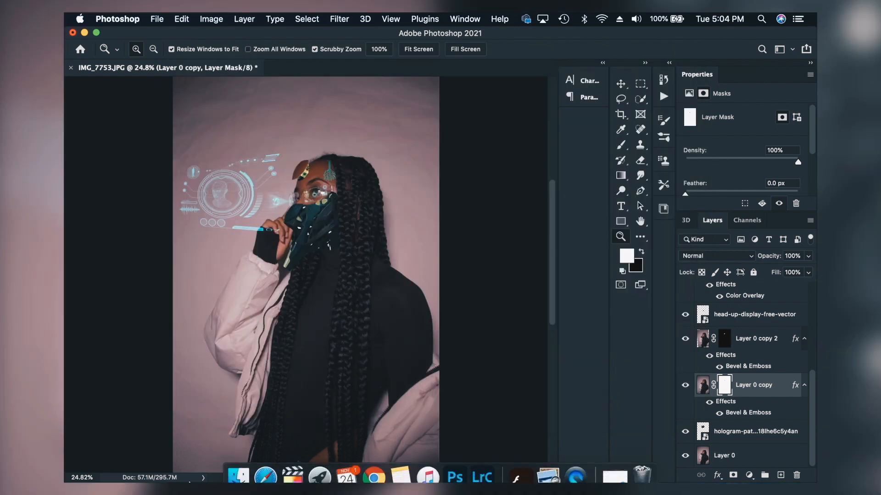
# Step: Try placing the yellow Cyberpunk logo across the portrait, scaled to 366.38% and rotated 35.15°
pyautogui.click(238, 479)
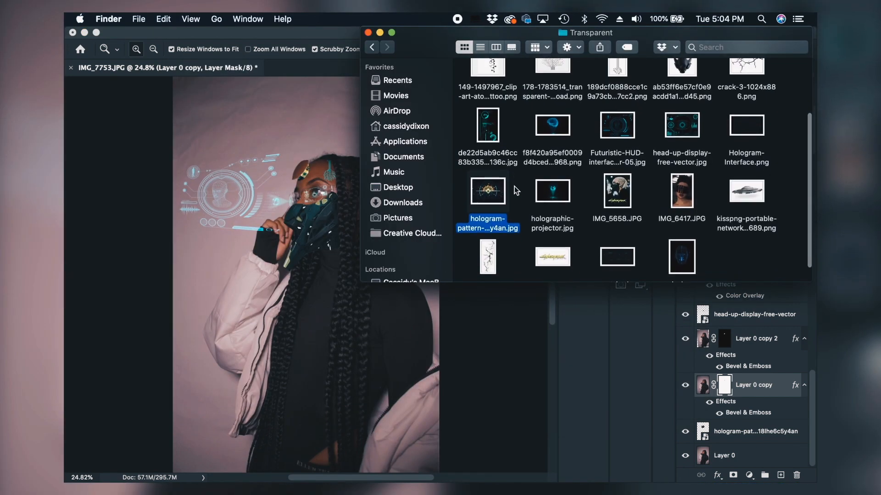
pyautogui.moveTo(555, 257); pyautogui.dragTo(263, 102)
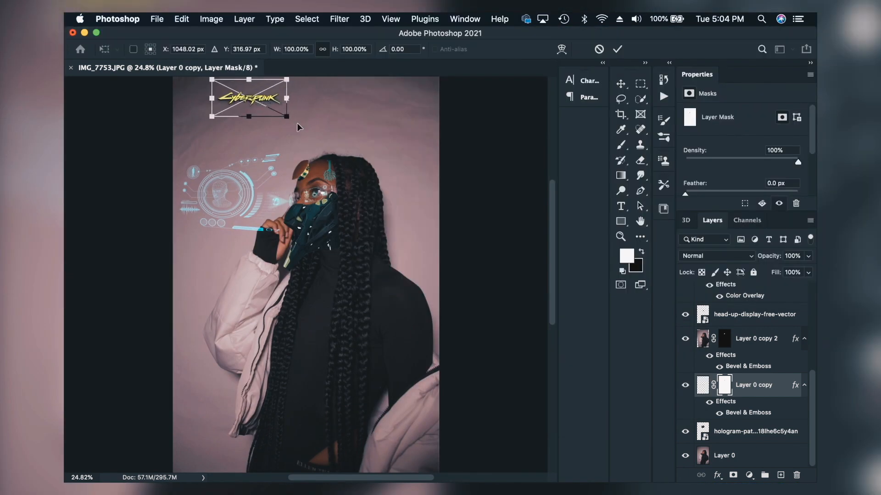
pyautogui.scroll(2, 289, 120)
pyautogui.scroll(6, 287, 132)
pyautogui.moveTo(287, 174); pyautogui.dragTo(493, 260)
pyautogui.moveTo(493, 259); pyautogui.dragTo(510, 268)
pyautogui.moveTo(463, 251); pyautogui.dragTo(376, 360)
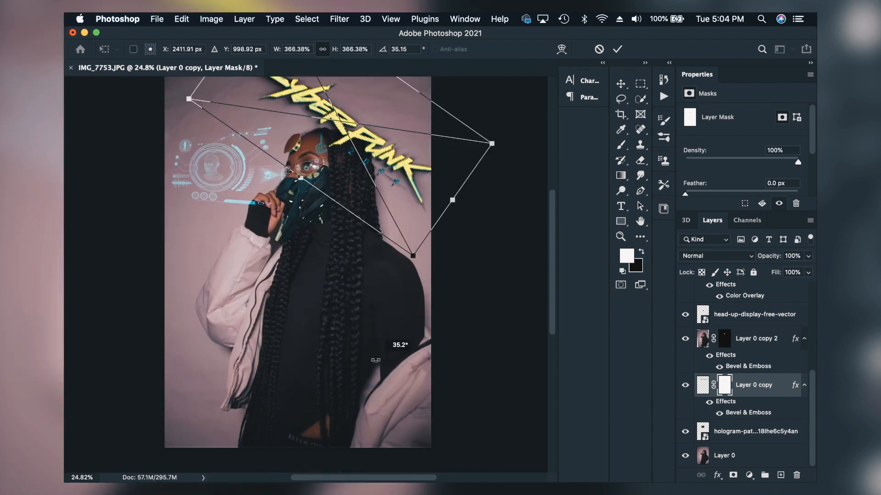
pyautogui.scroll(-1, 391, 134)
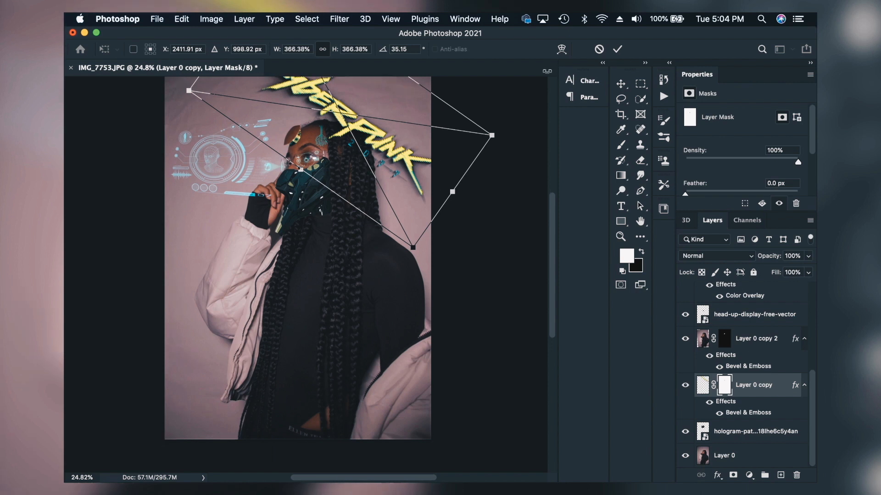
pyautogui.click(598, 50)
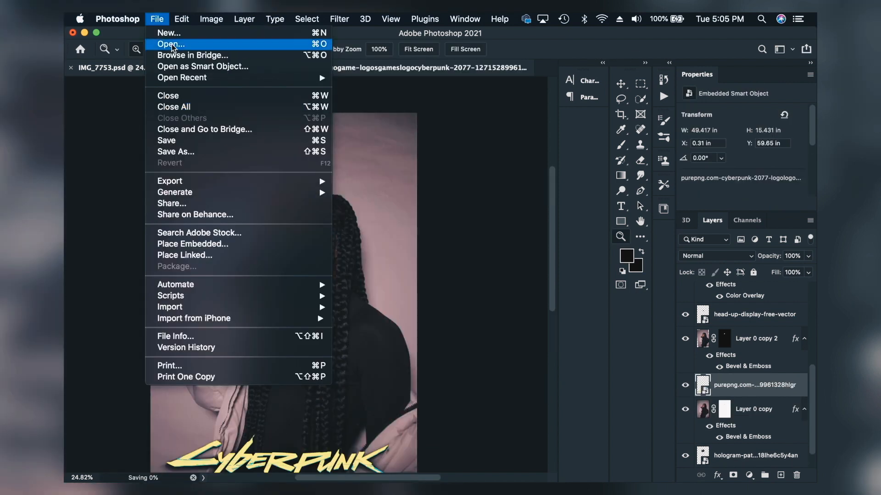
# Step: Open the photo IMG_7771.JPG and place IMG_6417.JPG over the face
pyautogui.click(170, 46)
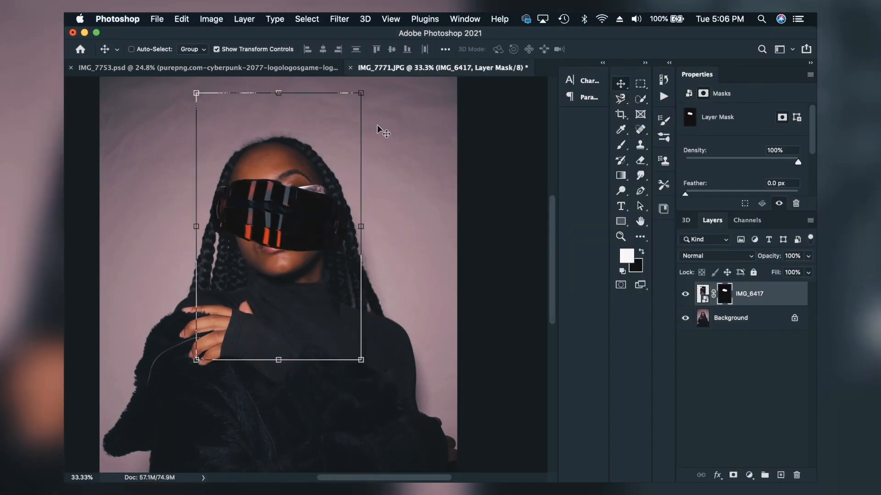
pyautogui.moveTo(379, 129); pyautogui.dragTo(316, 93)
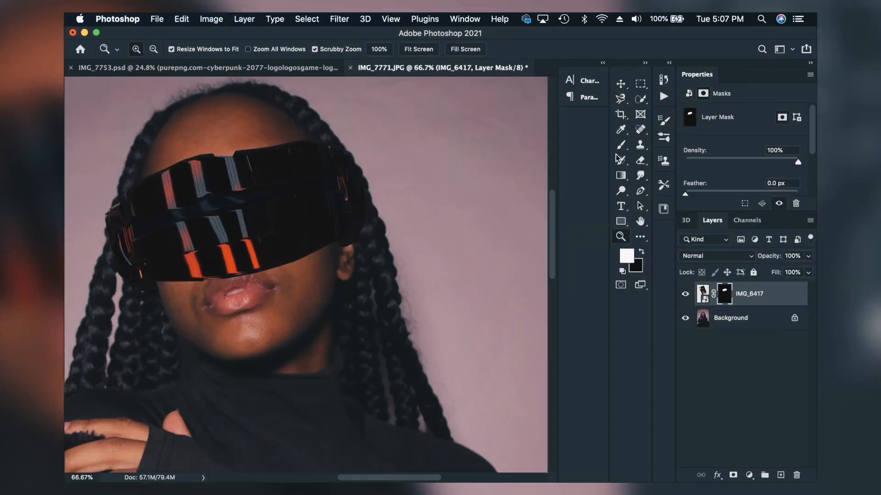
# Step: Mask the IMG_6417 layer down to the visor and transform it to sit tilted over the eyes
pyautogui.press('b')
pyautogui.press('e')
pyautogui.hotkey('ctrl', 't')
pyautogui.moveTo(275, 202); pyautogui.dragTo(291, 226)
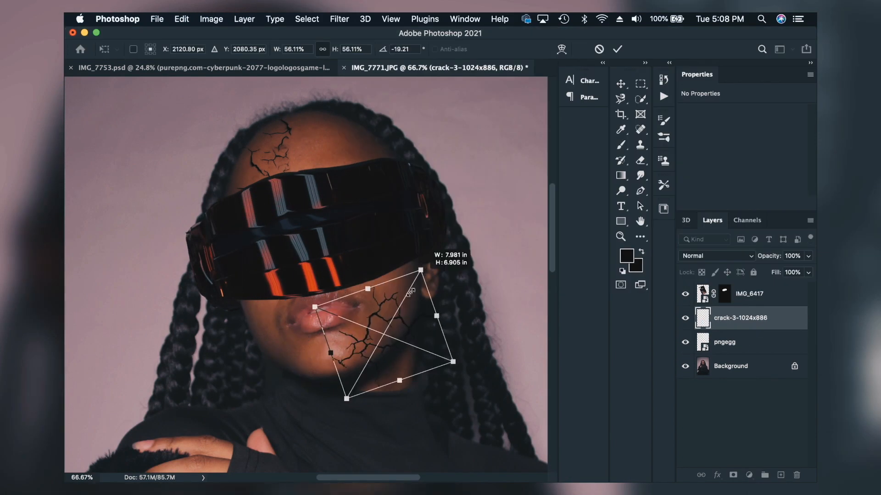
pyautogui.moveTo(459, 250); pyautogui.dragTo(467, 231)
pyautogui.press('Return')
# Step: Duplicate the Background layer as Background copy
pyautogui.press('z')
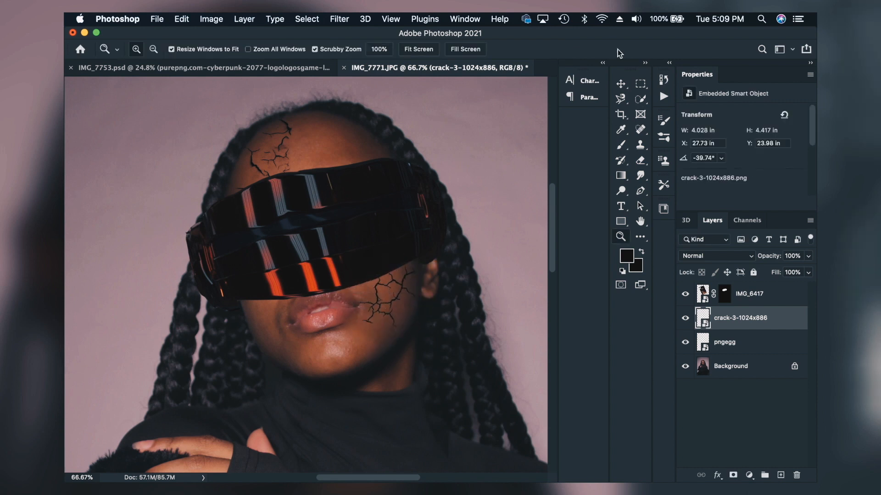
pyautogui.click(424, 49)
pyautogui.click(278, 241)
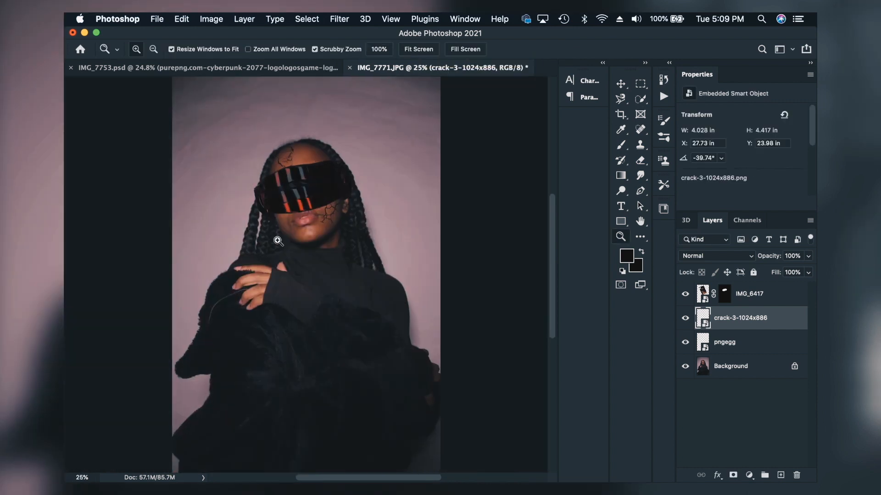
pyautogui.click(278, 241)
pyautogui.click(328, 208)
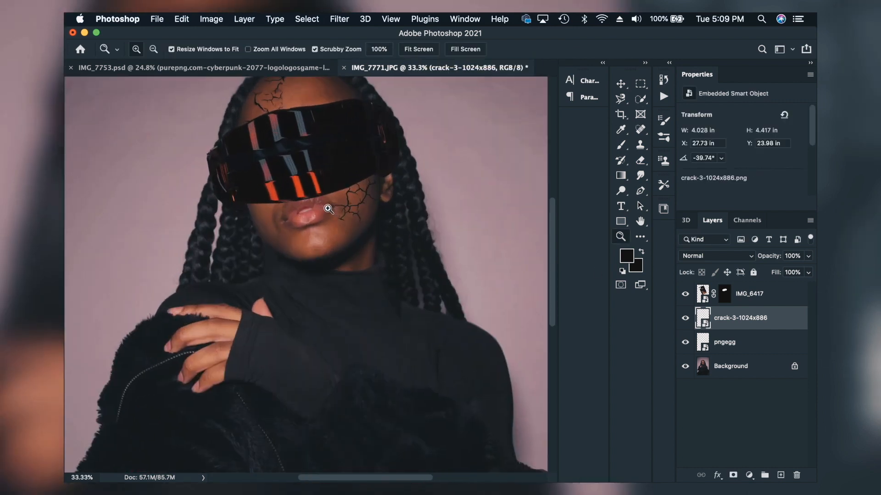
pyautogui.click(736, 373)
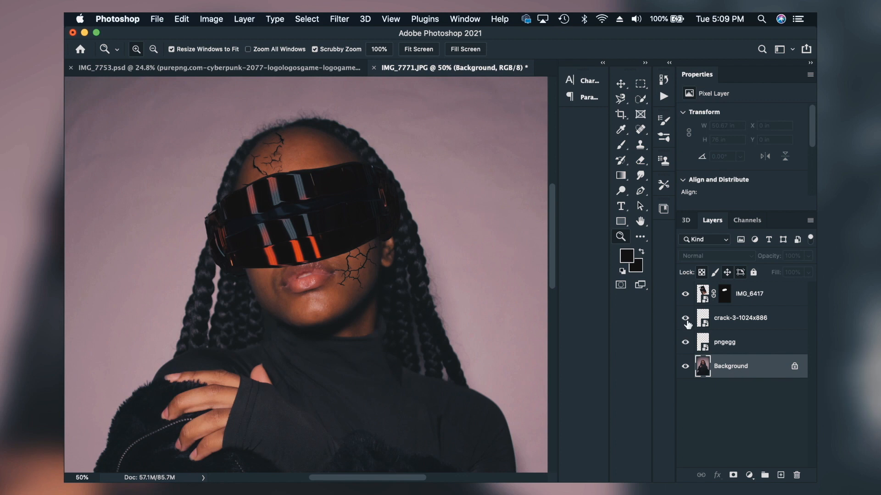
pyautogui.rightClick(726, 366)
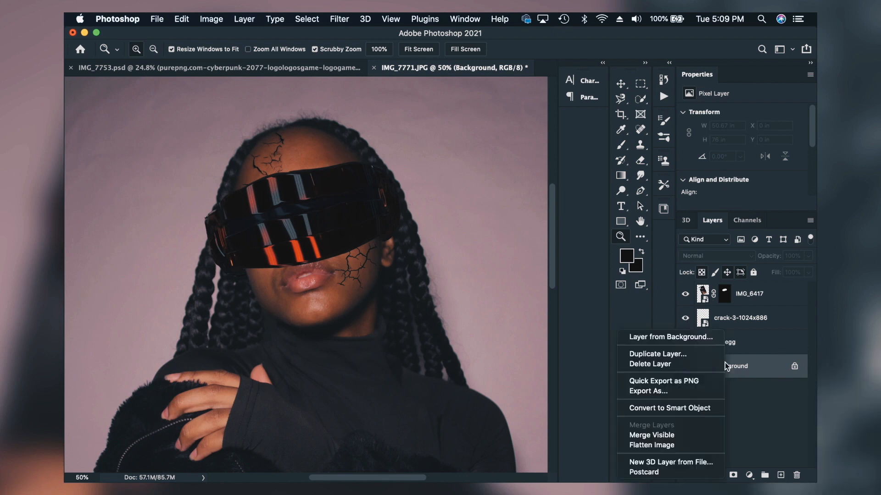
pyautogui.click(670, 354)
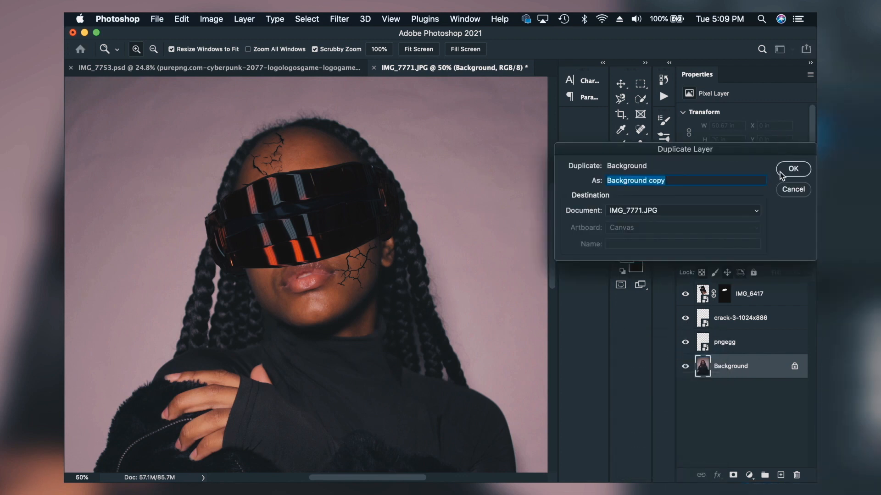
pyautogui.click(786, 169)
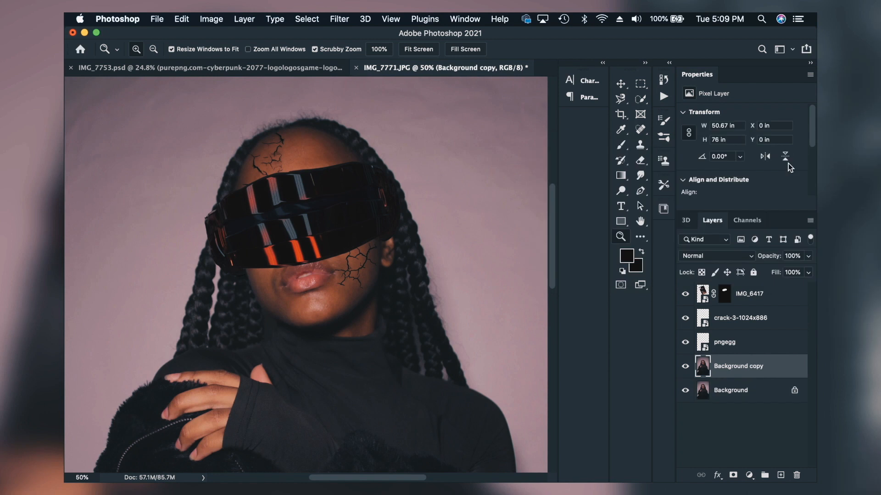
# Step: Paint over the braids on Background copy in Quick Mask mode with a hard round brush, and convert the mask to a selection
pyautogui.click(621, 285)
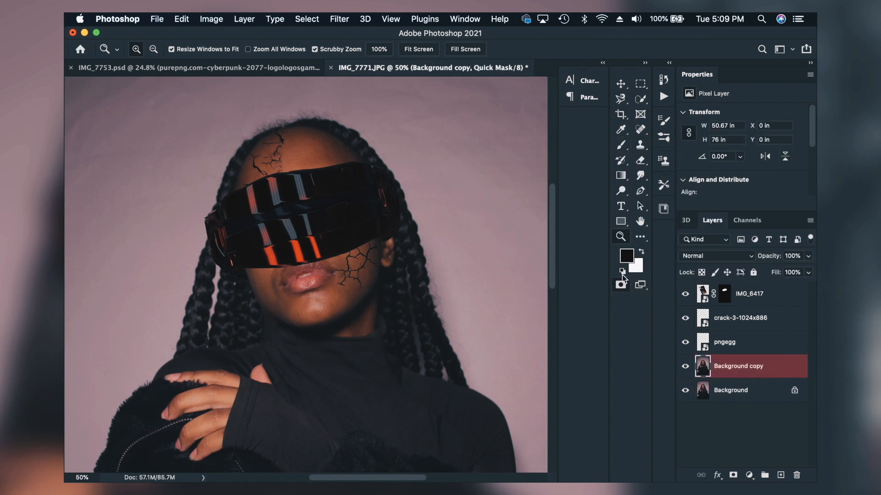
pyautogui.click(620, 145)
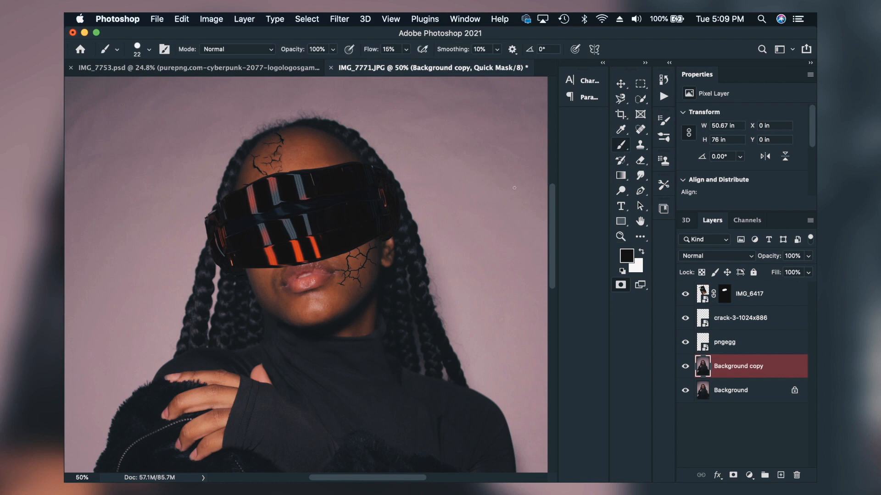
pyautogui.click(144, 49)
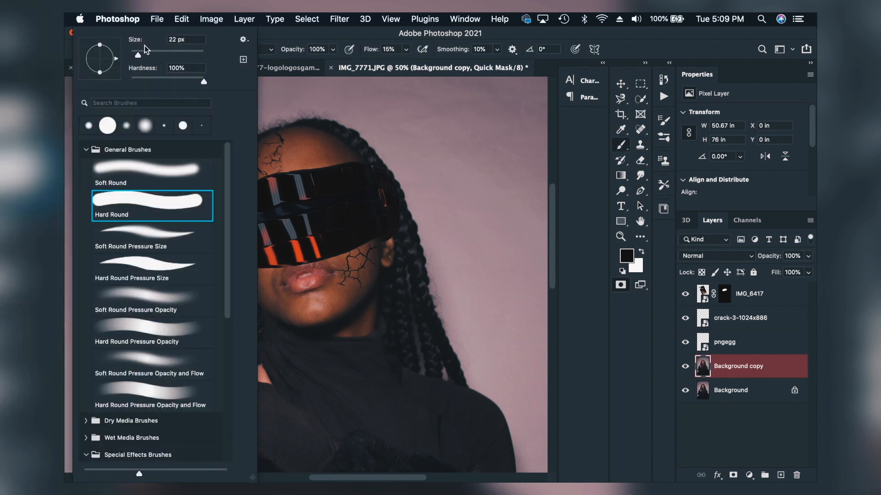
pyautogui.press('Return')
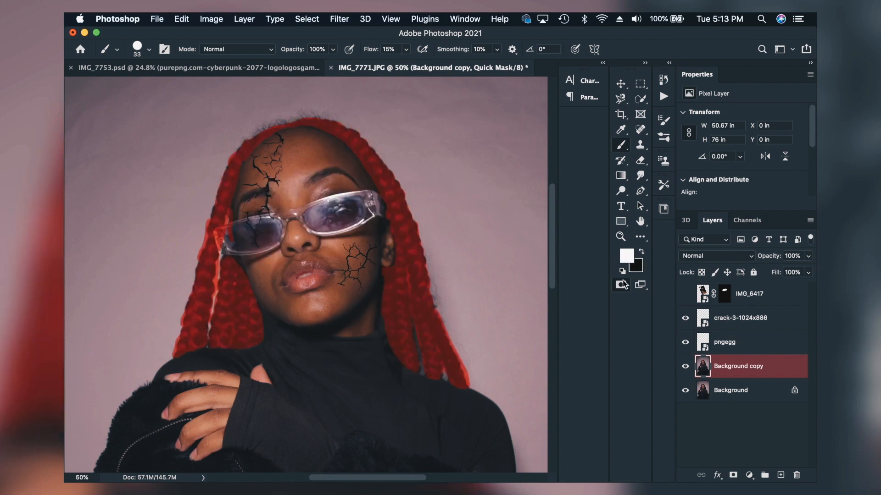
pyautogui.click(625, 286)
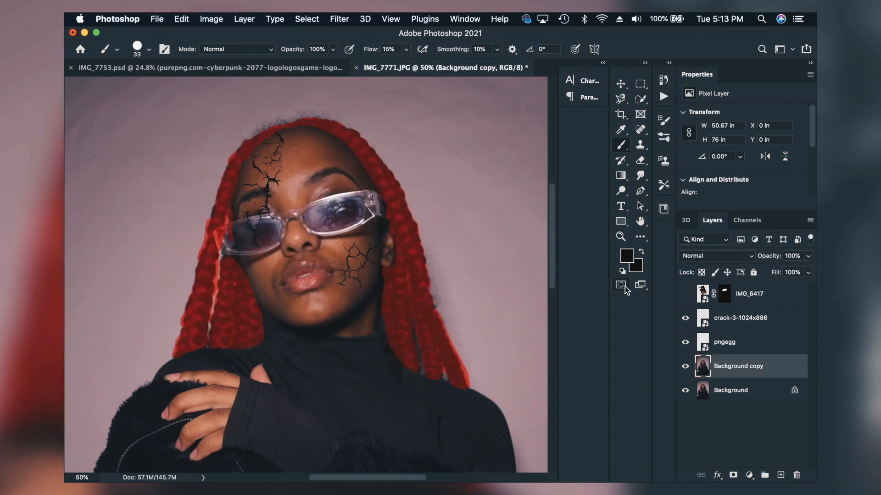
# Step: Invert the selection to isolate the braids, deselect the layers, and create a Solid Color fill layer in Soft Light mode
pyautogui.click(307, 18)
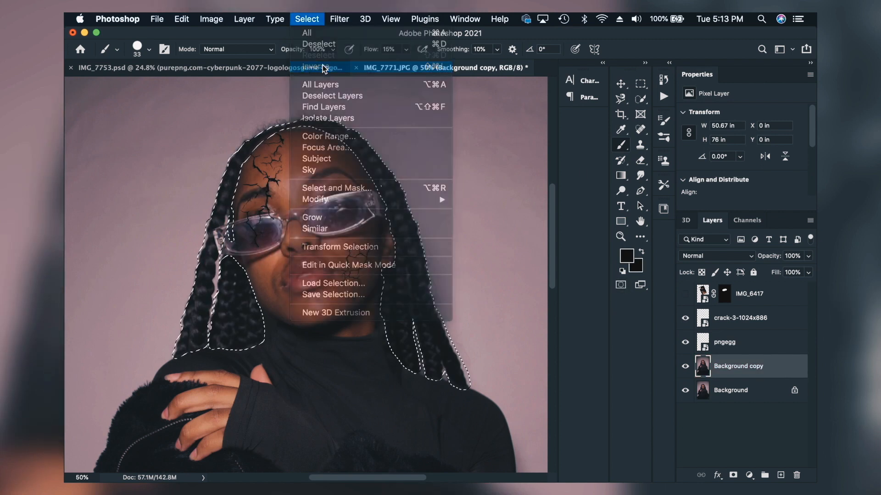
pyautogui.click(330, 95)
pyautogui.click(244, 19)
pyautogui.moveTo(282, 172)
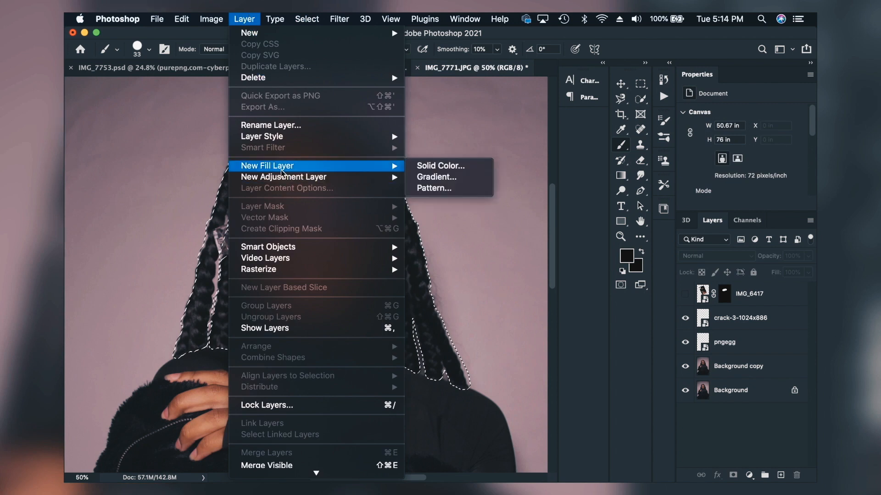
pyautogui.click(437, 164)
pyautogui.click(392, 263)
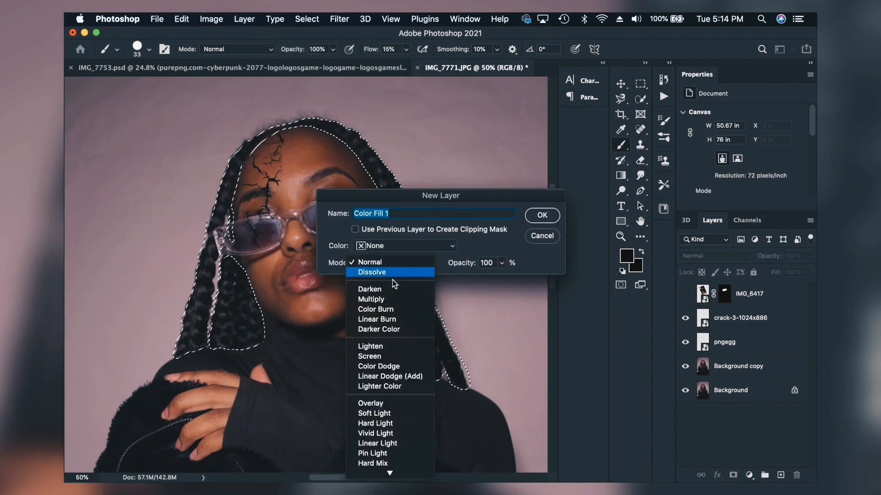
pyautogui.click(393, 414)
pyautogui.click(544, 216)
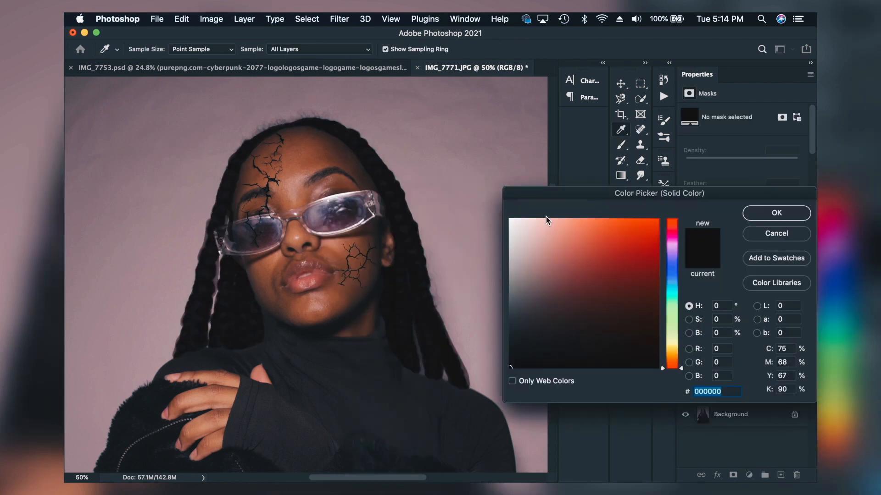
# Step: Color the braids' fill a pale golden tan and clean up its layer mask with the Eraser tool
pyautogui.moveTo(592, 261)
pyautogui.mouseDown()
pyautogui.moveTo(516, 219)
pyautogui.moveTo(551, 233)
pyautogui.moveTo(571, 229)
pyautogui.mouseUp()
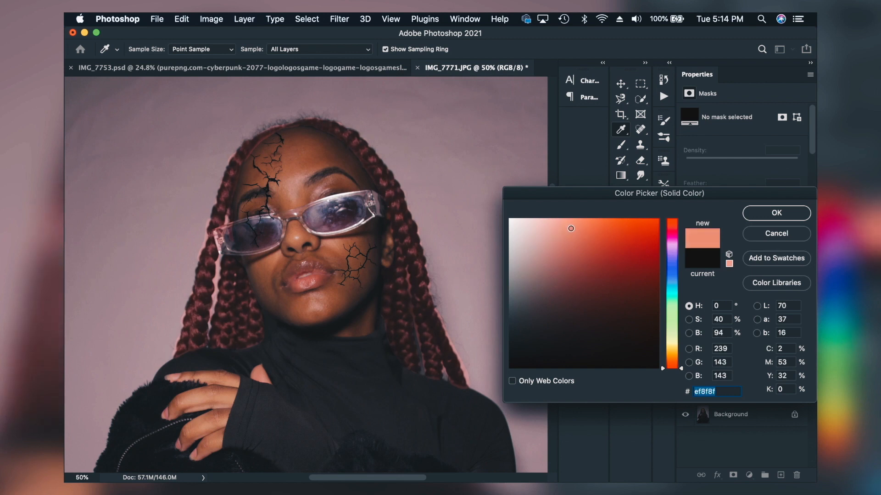
pyautogui.moveTo(672, 362); pyautogui.dragTo(672, 342)
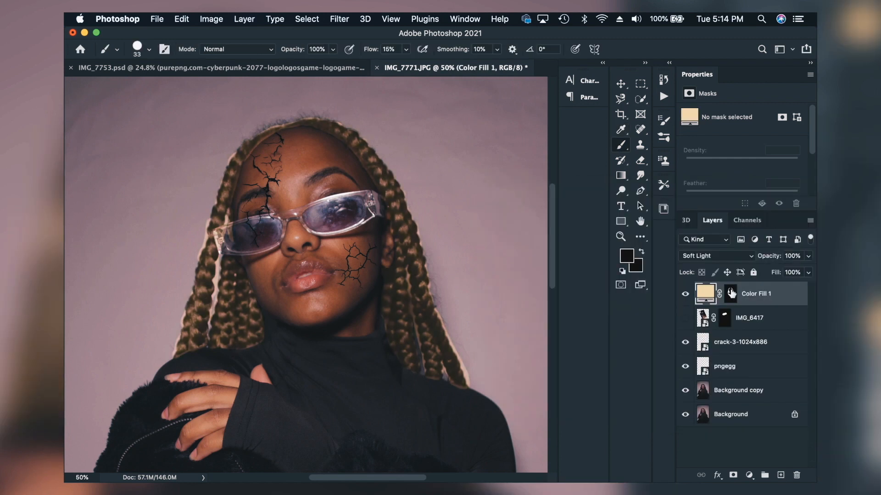
pyautogui.click(734, 293)
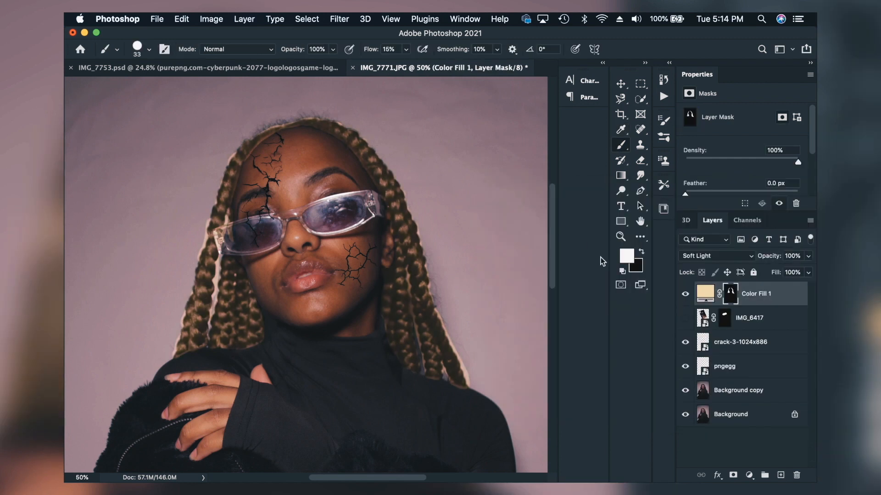
pyautogui.click(640, 162)
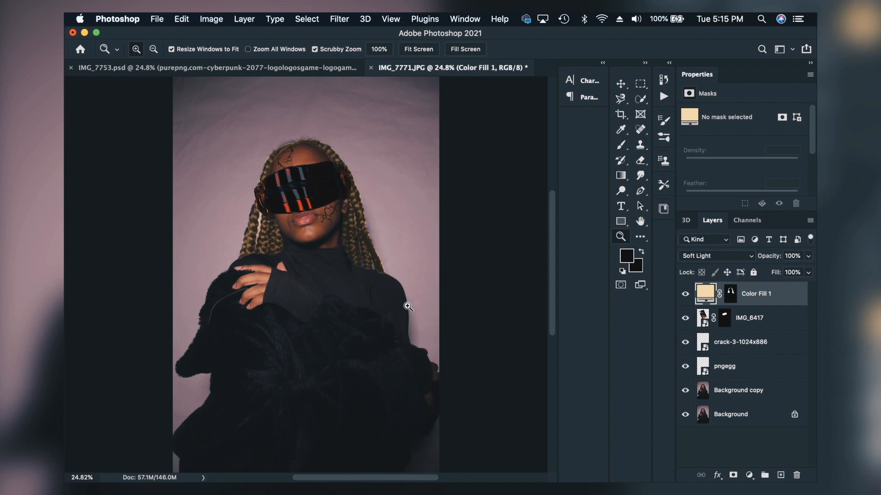
# Step: Place the splash image of a blue face mesh over the portrait's face and scale it down to fit
pyautogui.click(684, 237)
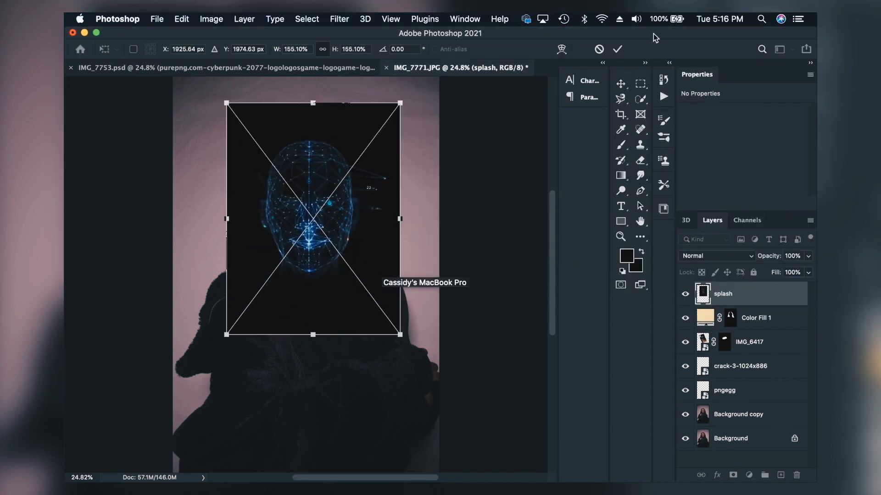
pyautogui.moveTo(387, 109); pyautogui.dragTo(367, 159)
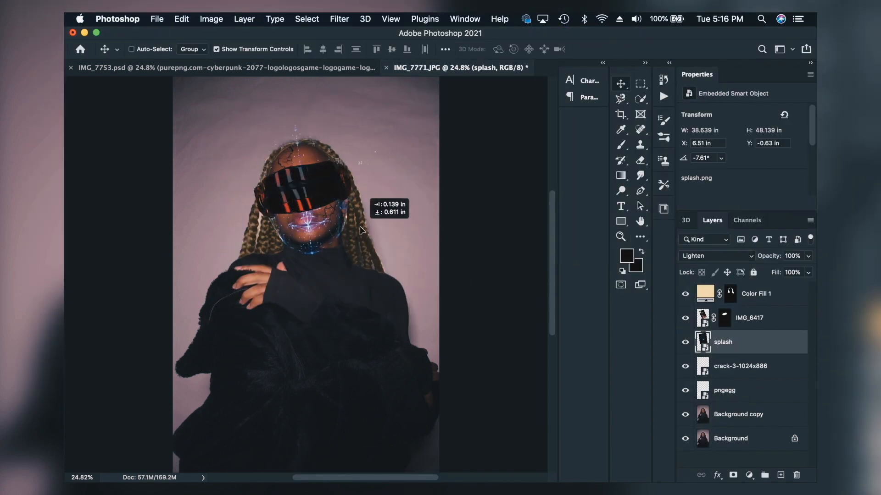
pyautogui.moveTo(365, 215); pyautogui.dragTo(363, 175)
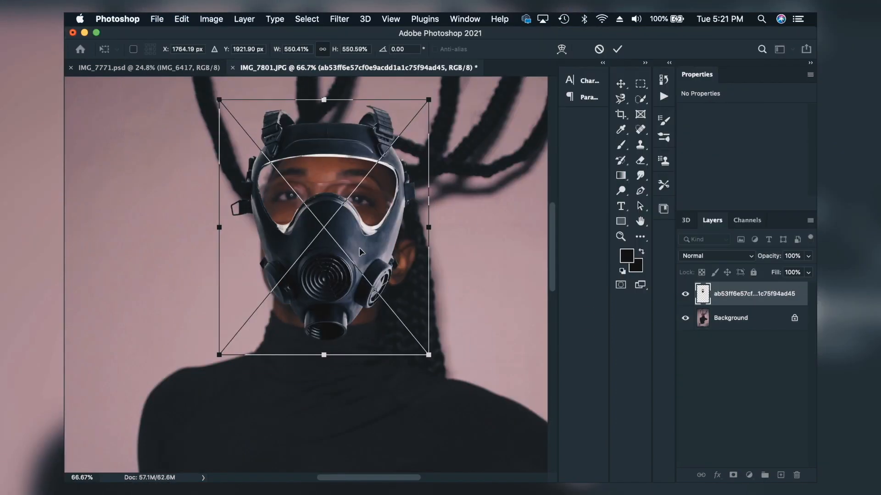
# Step: Try placing the ab53ff6e gas mask image over the face in IMG_7801.JPG, scaled, rotated 7.91° and skewed to fit
pyautogui.moveTo(359, 248); pyautogui.dragTo(360, 250)
pyautogui.moveTo(428, 102); pyautogui.dragTo(421, 102)
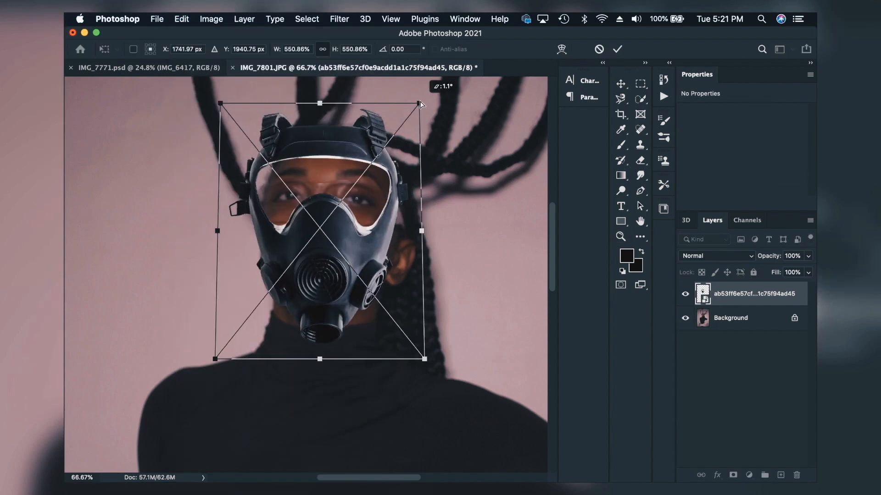
pyautogui.moveTo(220, 102); pyautogui.dragTo(226, 104)
pyautogui.moveTo(218, 230); pyautogui.dragTo(235, 233)
pyautogui.moveTo(316, 275); pyautogui.dragTo(307, 267)
pyautogui.moveTo(218, 102); pyautogui.dragTo(220, 103)
pyautogui.moveTo(421, 115)
pyautogui.mouseDown()
pyautogui.moveTo(440, 114)
pyautogui.moveTo(442, 130)
pyautogui.mouseUp()
pyautogui.moveTo(409, 363); pyautogui.dragTo(415, 366)
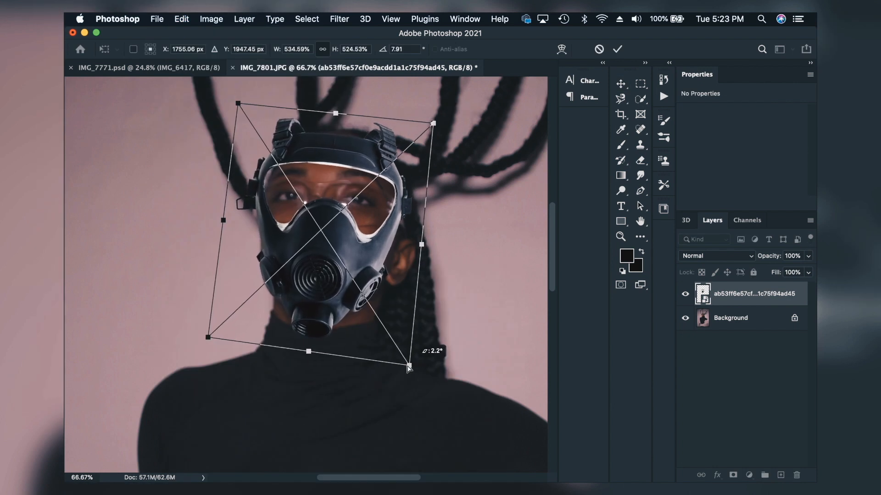
pyautogui.press('Return')
pyautogui.press('super+t')
pyautogui.moveTo(238, 104); pyautogui.dragTo(236, 103)
pyautogui.press('Return')
# Step: Try hiding the gas mask's upper frame and straps with a lasso selection and a layer mask
pyautogui.hotkey('shift', 'l')
pyautogui.moveTo(394, 184)
pyautogui.mouseDown()
pyautogui.moveTo(302, 108)
pyautogui.moveTo(393, 184)
pyautogui.mouseUp()
pyautogui.keyDown('alt'); pyautogui.click(733, 475); pyautogui.keyUp('alt')
# Step: Try resizing and rotating the trimmed gas mask to fit the nose, mouth and chin
pyautogui.press('super+t')
pyautogui.moveTo(412, 117); pyautogui.dragTo(396, 137)
pyautogui.moveTo(406, 241); pyautogui.dragTo(414, 240)
pyautogui.moveTo(321, 275); pyautogui.dragTo(313, 275)
pyautogui.moveTo(231, 134); pyautogui.dragTo(230, 135)
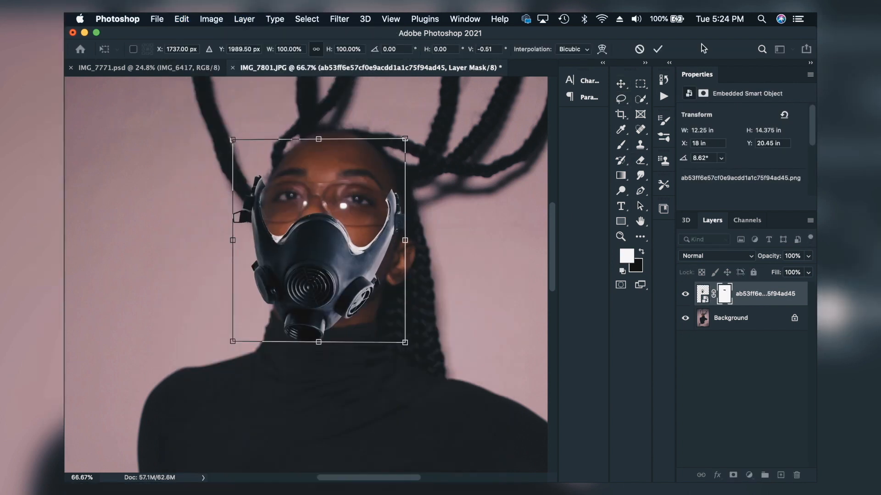
pyautogui.moveTo(405, 241); pyautogui.dragTo(413, 240)
pyautogui.moveTo(232, 240); pyautogui.dragTo(235, 241)
pyautogui.press('Return')
# Step: Delete the ab53ff6e gas mask layer
pyautogui.press('v')
pyautogui.moveTo(329, 214); pyautogui.dragTo(326, 214)
pyautogui.press('Delete')
# Step: Place the 00d19f1a gas mask image over the face, scaled to head size and rotated 3.76°
pyautogui.moveTo(502, 86)
pyautogui.mouseDown()
pyautogui.moveTo(315, 211)
pyautogui.moveTo(325, 216)
pyautogui.mouseUp()
pyautogui.moveTo(331, 112); pyautogui.dragTo(334, 91)
pyautogui.press('Return')
# Step: Lasso the gas mask's lower half below the eyes and add a layer mask that keeps only that part
pyautogui.press('l')
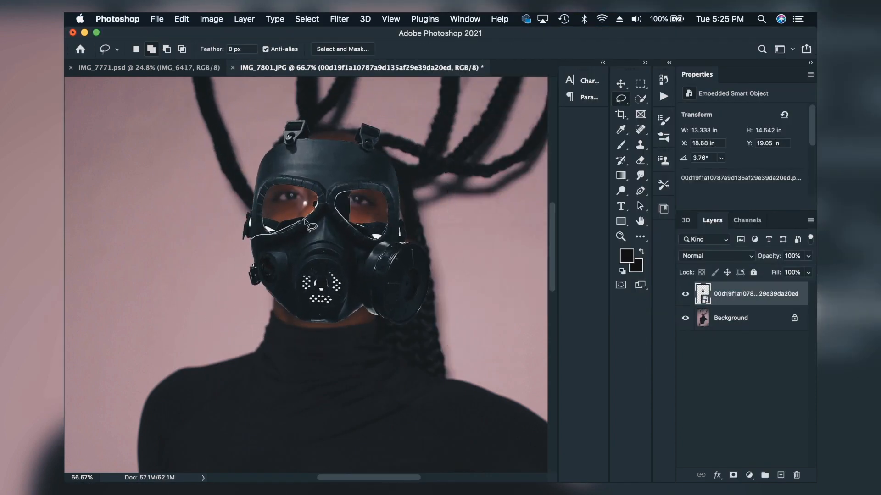
pyautogui.moveTo(282, 231); pyautogui.dragTo(251, 239)
pyautogui.click(733, 476)
# Step: Try erasing along the upper edge of the gas mask on its layer mask, and undo the strokes
pyautogui.press('e')
pyautogui.moveTo(367, 231)
pyautogui.mouseDown()
pyautogui.moveTo(348, 215)
pyautogui.moveTo(282, 233)
pyautogui.mouseUp()
pyautogui.press('super+z')
pyautogui.press('super+z')
# Step: Set the gas mask layer's opacity to 69% and erase the leftover strap piece beside the cheek on its layer mask
pyautogui.moveTo(252, 265); pyautogui.dragTo(252, 286)
pyautogui.moveTo(775, 257); pyautogui.dragTo(763, 257)
pyautogui.moveTo(258, 237); pyautogui.dragTo(258, 296)
# Step: Refit the gas mask over the nose and mouth, and apply Brightness/Contrast and Hue/Saturation adjustments to its layer
pyautogui.press('super+t')
pyautogui.moveTo(199, 93)
pyautogui.mouseDown()
pyautogui.moveTo(211, 104)
pyautogui.moveTo(202, 104)
pyautogui.mouseUp()
pyautogui.moveTo(320, 355); pyautogui.dragTo(317, 358)
pyautogui.press('Return')
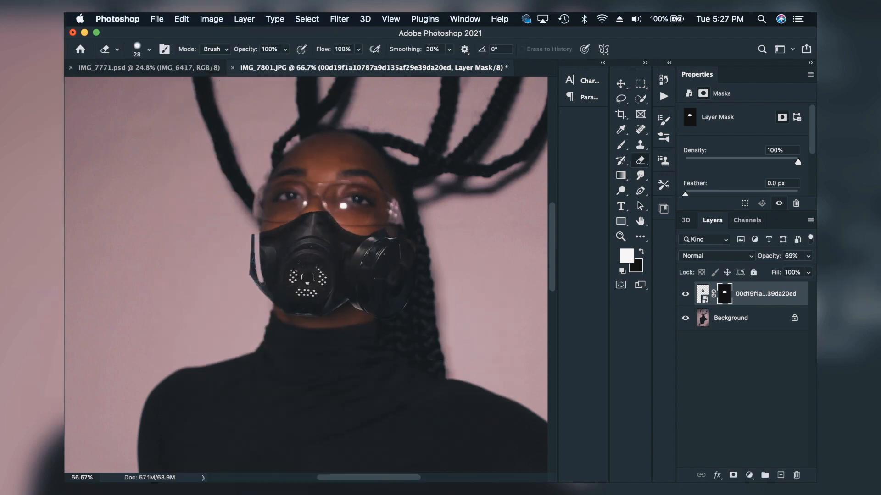
pyautogui.click(211, 19)
pyautogui.moveTo(275, 51)
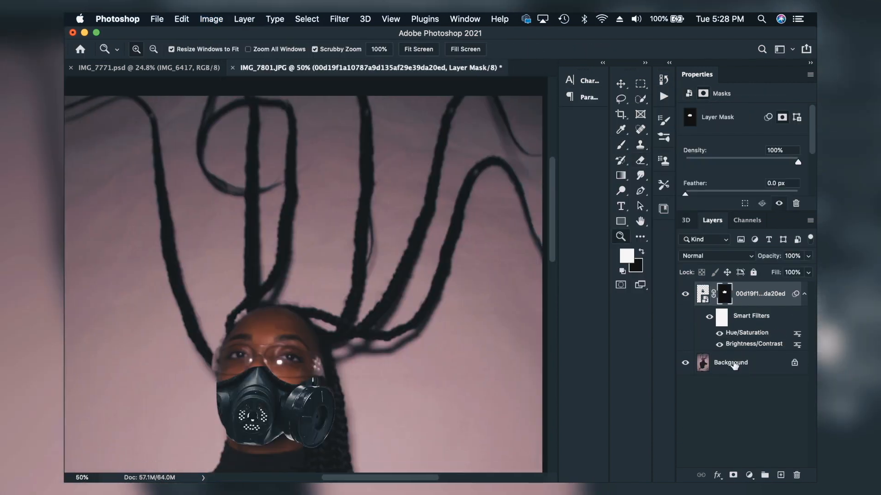
# Step: Duplicate the Background layer of IMG_7801.JPG as Background copy
pyautogui.click(732, 363)
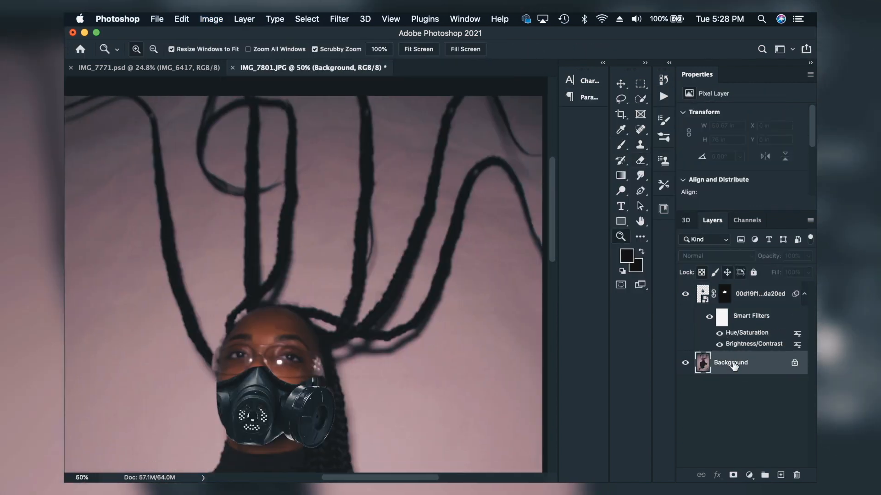
pyautogui.rightClick(733, 363)
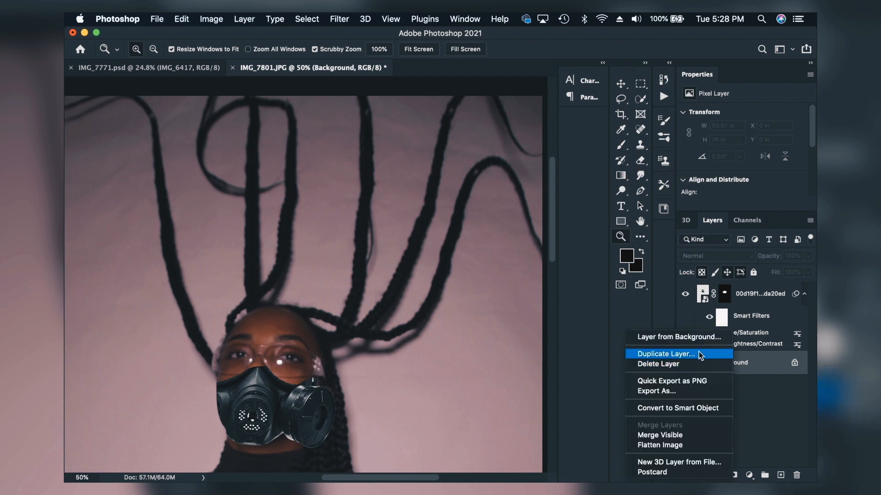
pyautogui.click(663, 357)
pyautogui.click(793, 169)
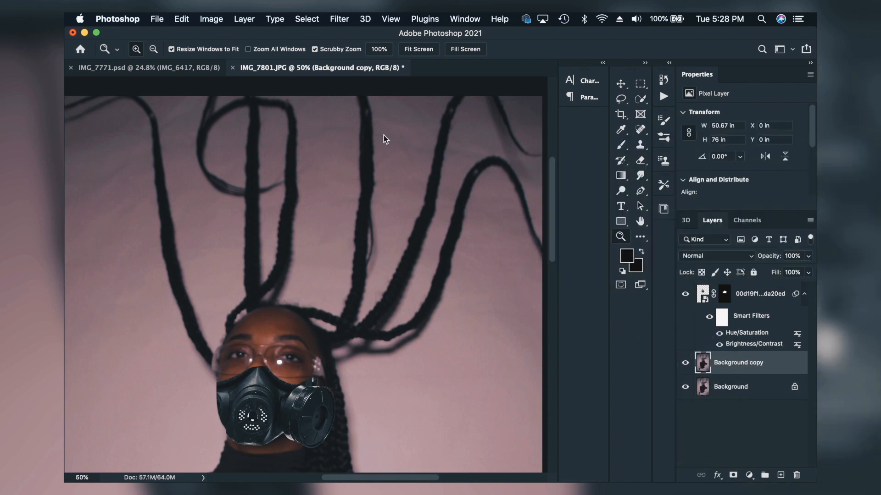
# Step: Warp the raised braids on Background copy into wavy shapes with the Liquify filter's Forward Warp strokes
pyautogui.click(343, 18)
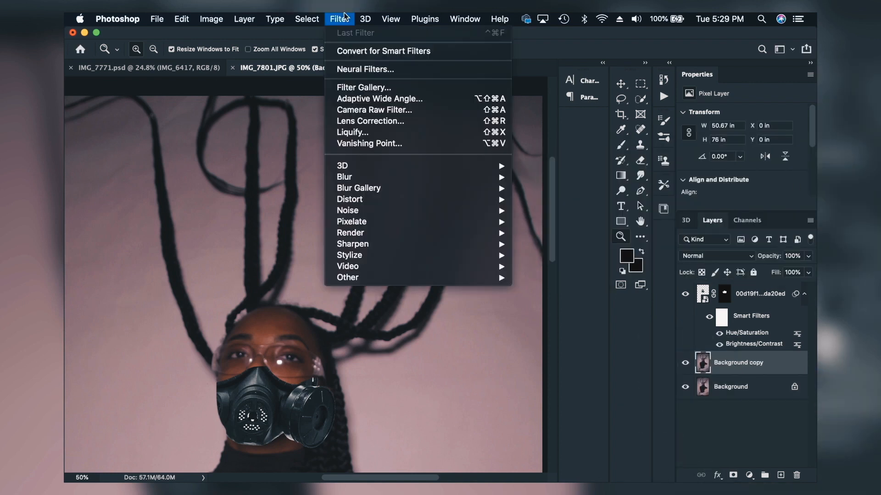
pyautogui.click(368, 134)
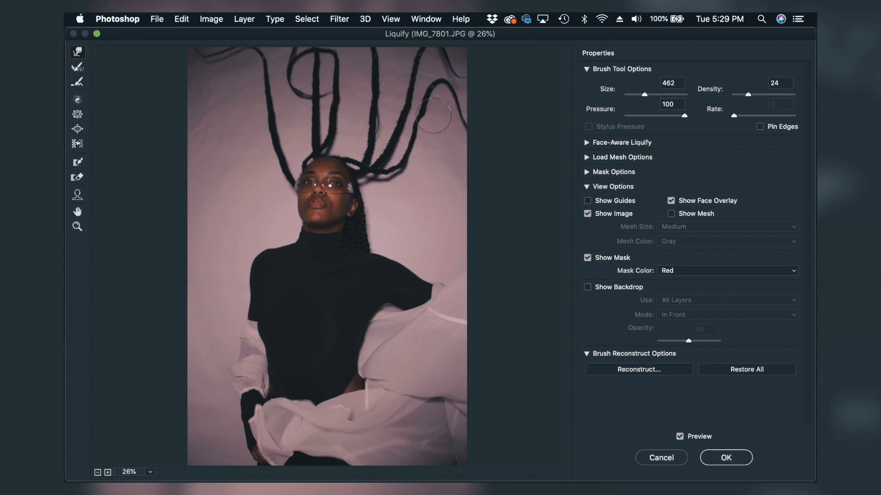
pyautogui.moveTo(387, 99); pyautogui.dragTo(379, 97)
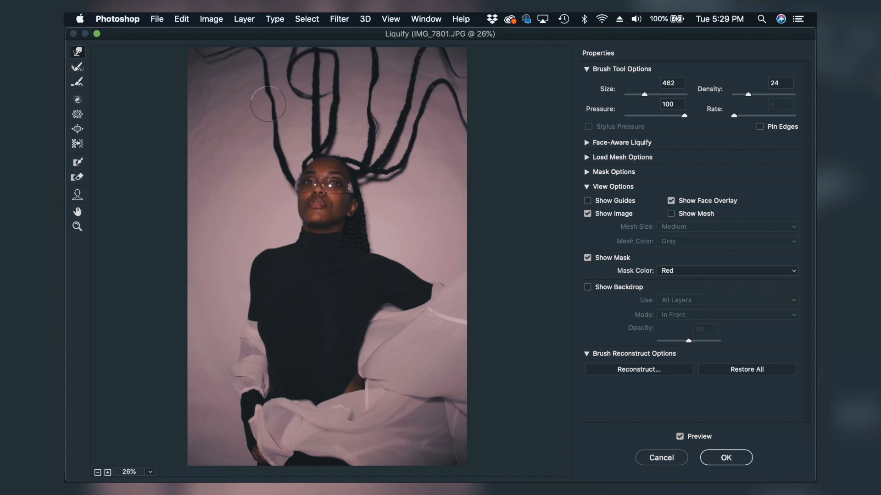
pyautogui.moveTo(275, 150); pyautogui.dragTo(283, 151)
pyautogui.moveTo(318, 111); pyautogui.dragTo(311, 113)
pyautogui.moveTo(314, 76); pyautogui.dragTo(323, 78)
pyautogui.moveTo(397, 142); pyautogui.dragTo(388, 139)
pyautogui.moveTo(416, 70); pyautogui.dragTo(408, 71)
pyautogui.moveTo(401, 172); pyautogui.dragTo(393, 165)
pyautogui.moveTo(462, 108); pyautogui.dragTo(464, 98)
pyautogui.moveTo(299, 94); pyautogui.dragTo(293, 88)
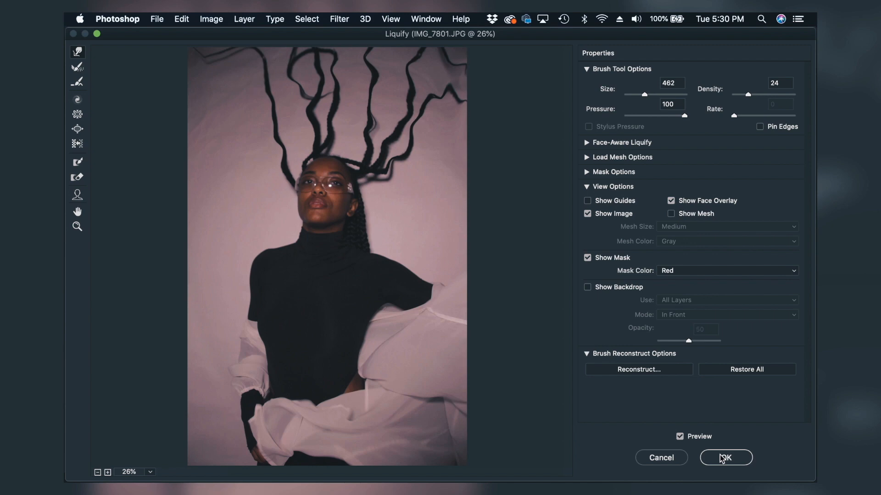
pyautogui.click(721, 456)
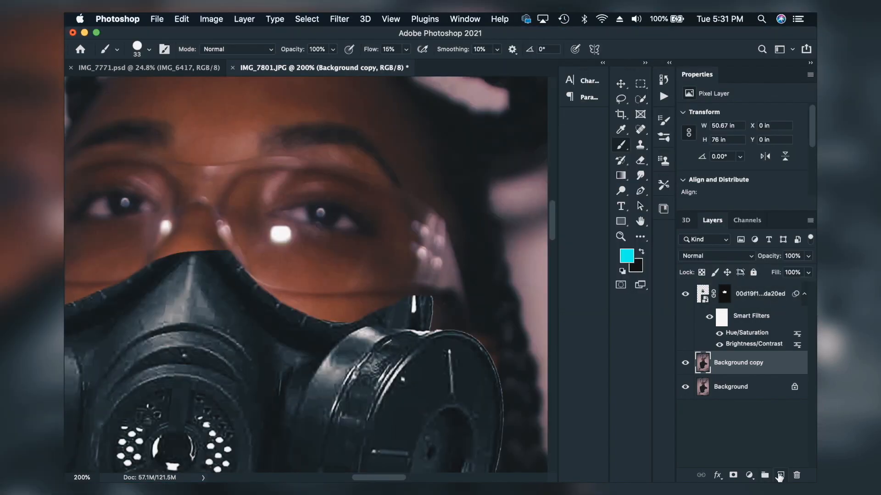
# Step: Paint cyan over both irises on a new layer above Background copy and set its blend mode to Soft Light
pyautogui.click(780, 476)
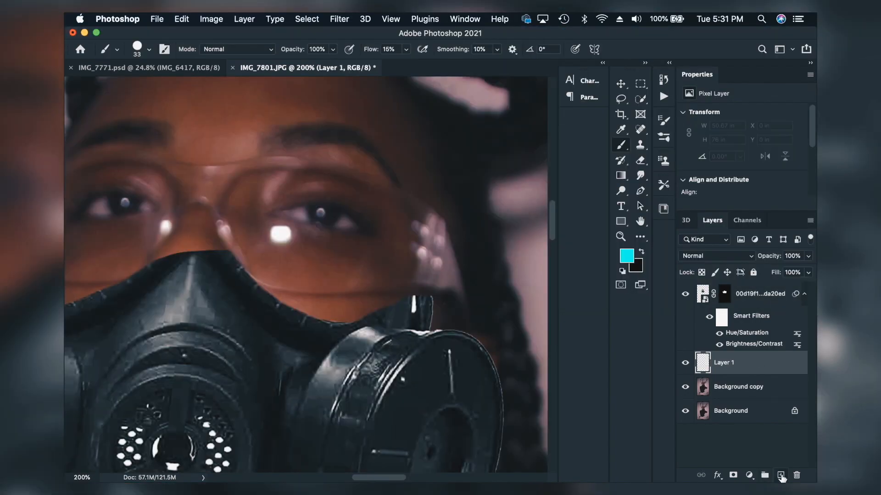
pyautogui.click(324, 216)
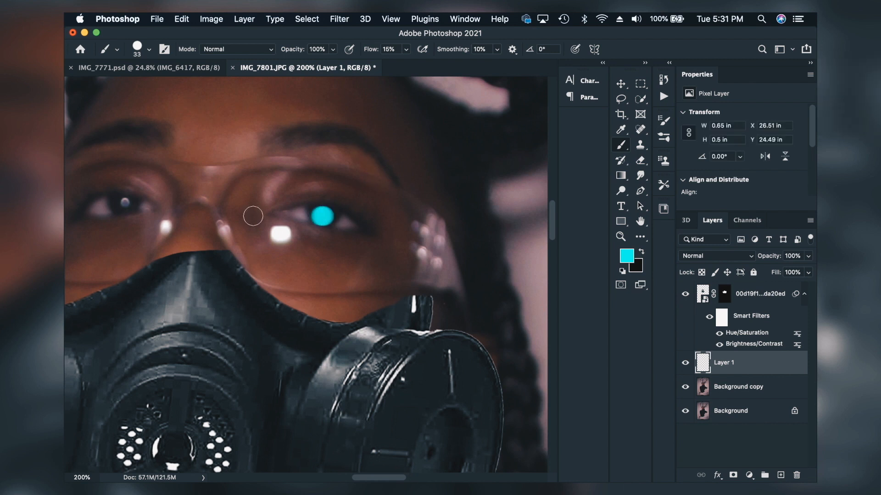
pyautogui.click(122, 203)
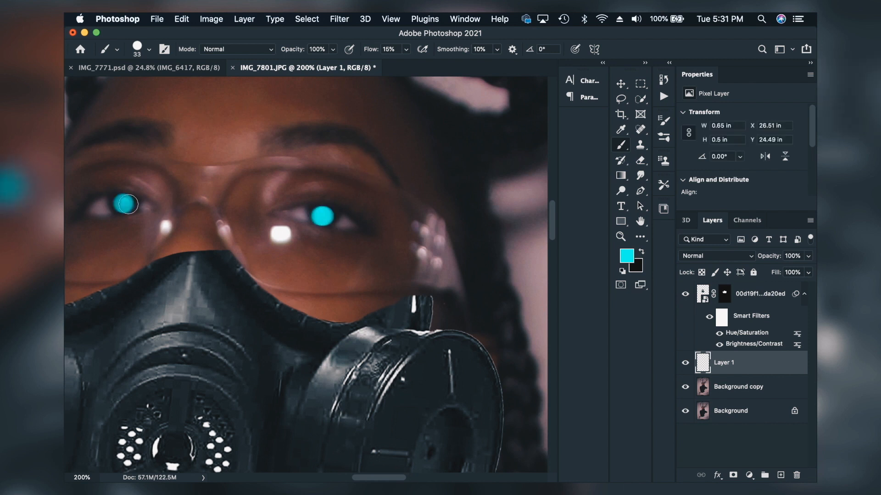
pyautogui.click(693, 251)
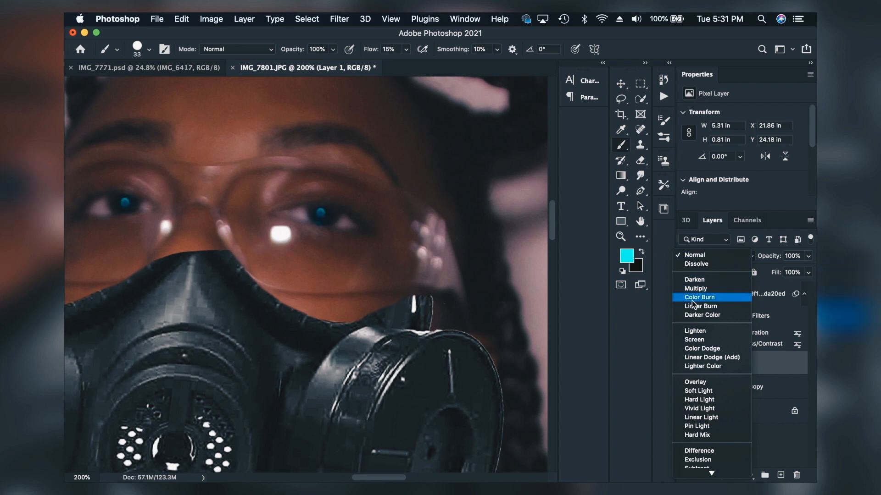
pyautogui.click(697, 390)
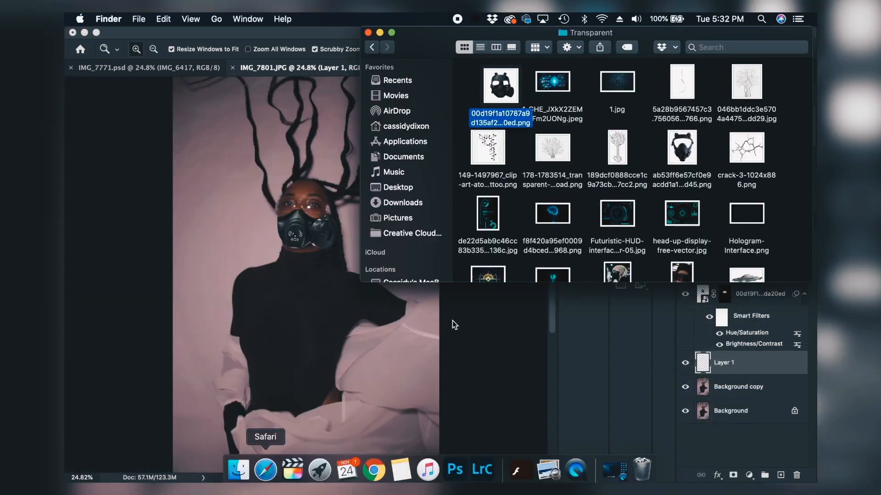
pyautogui.scroll(-3, 665, 183)
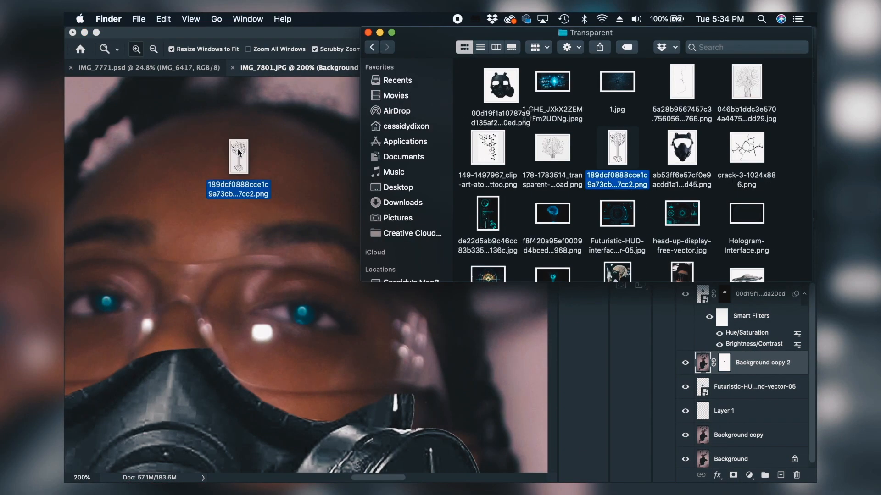
pyautogui.moveTo(226, 209); pyautogui.dragTo(235, 160)
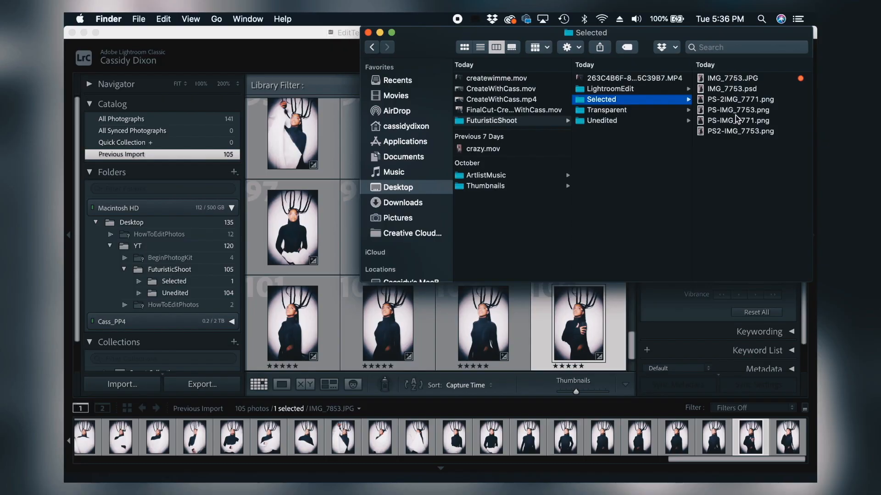
pyautogui.press('Right')
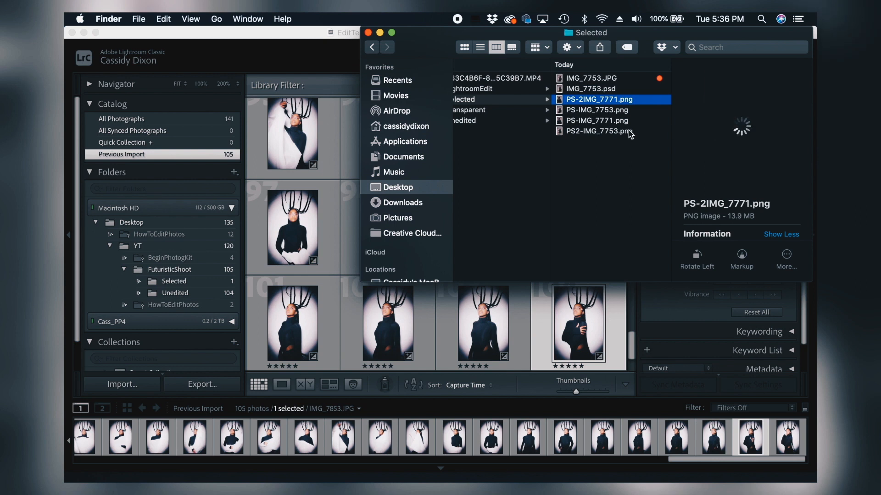
# Step: Import the four PS PNG files, from PS-2IMG_7771.png to PS2-IMG_7753.png, from the Selected folder into Lightroom Classic
pyautogui.keyDown('shift'); pyautogui.click(627, 133); pyautogui.keyUp('shift')
pyautogui.moveTo(612, 128); pyautogui.dragTo(316, 186)
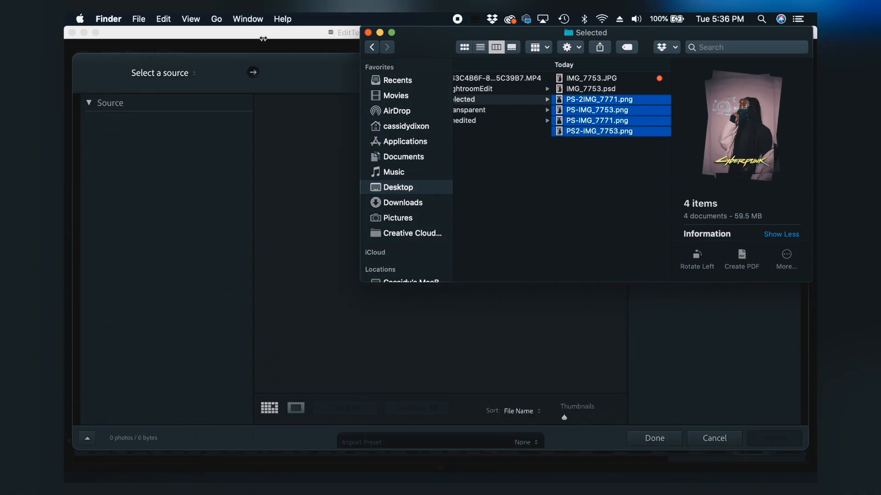
pyautogui.click(775, 438)
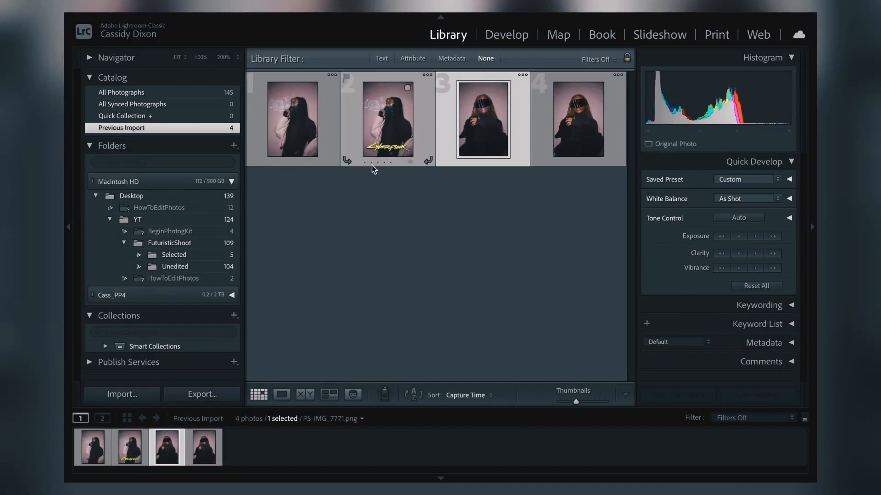
# Step: Open PS-IMG_7753.png for developing and apply the NATE preset SP-05
pyautogui.click(293, 138)
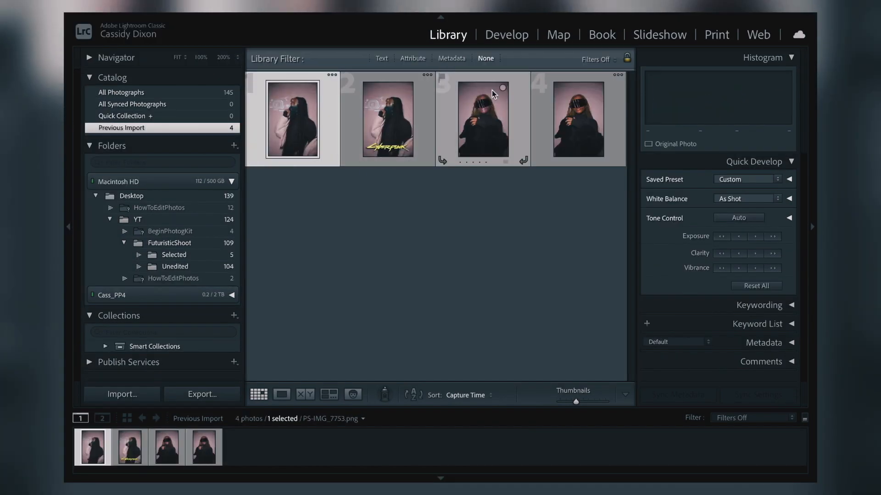
pyautogui.click(509, 36)
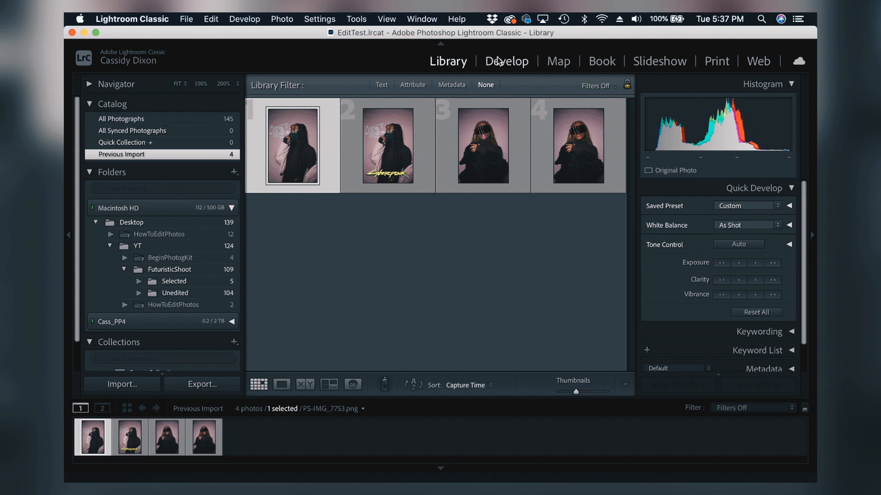
pyautogui.click(499, 61)
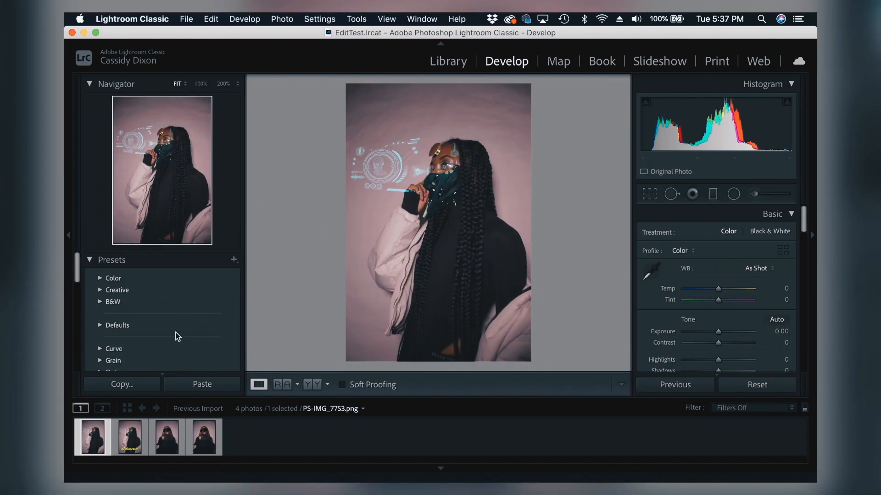
pyautogui.scroll(-10, 175, 332)
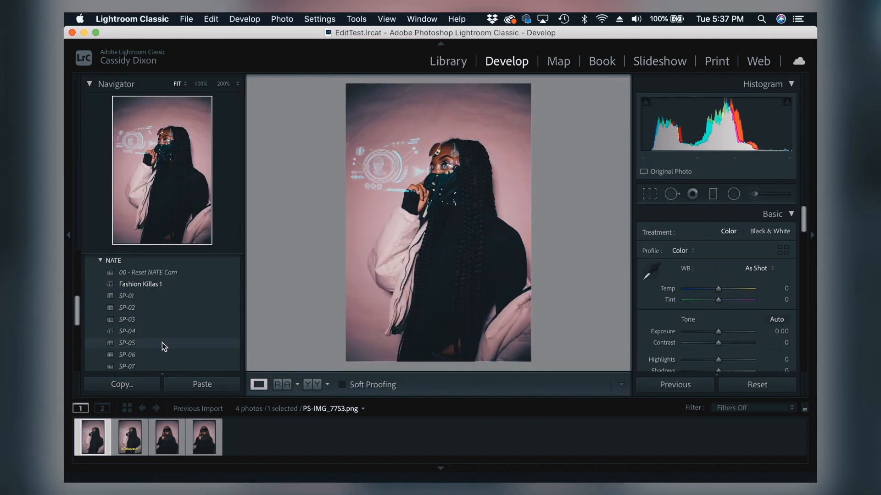
pyautogui.click(161, 343)
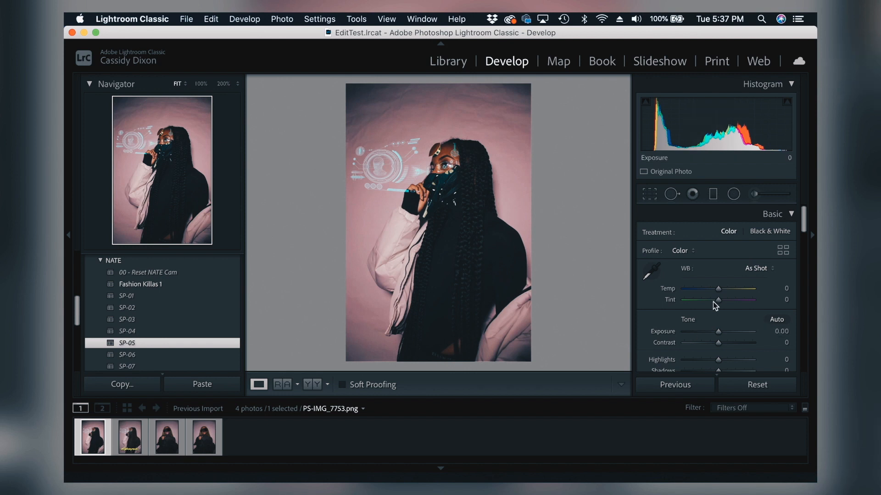
# Step: Set the photo's Temp to -12, Shadows to -100, Whites to +24 and Blacks to -25
pyautogui.moveTo(719, 291); pyautogui.dragTo(715, 291)
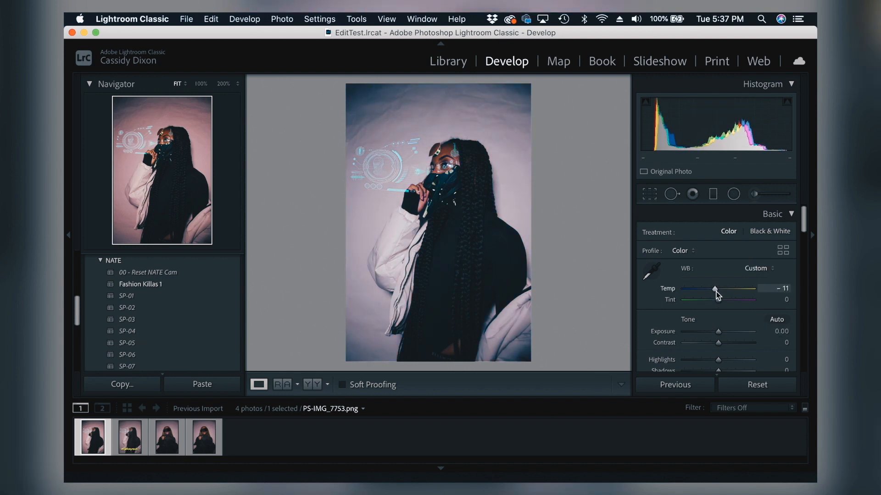
pyautogui.scroll(-2, 715, 292)
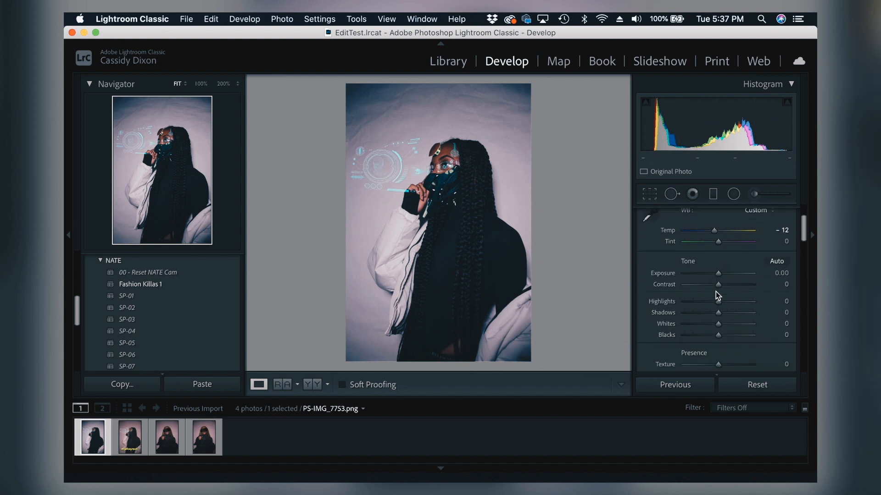
pyautogui.moveTo(718, 274); pyautogui.dragTo(718, 322)
# Step: Set the photo's Texture to -24, Clarity to -25 and Dehaze to -5
pyautogui.scroll(-2, 724, 277)
pyautogui.scroll(-5, 709, 300)
pyautogui.moveTo(719, 271); pyautogui.dragTo(719, 294)
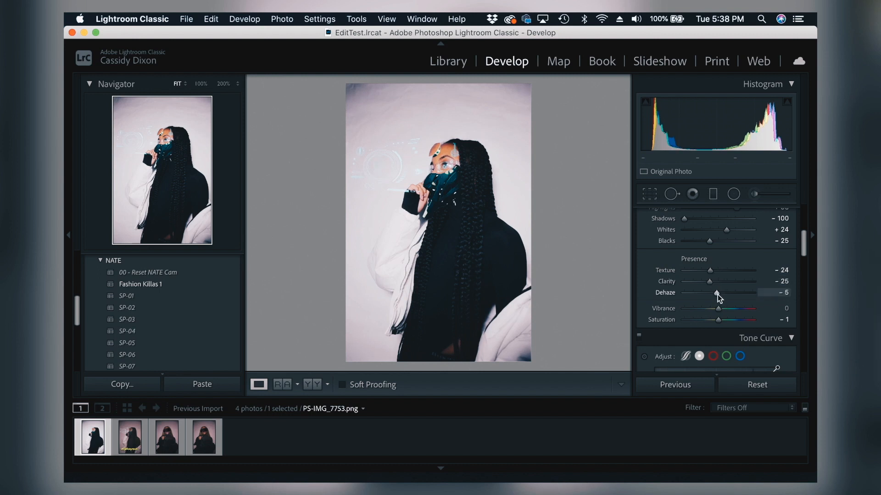
# Step: Set the Orange luminance to -11 and the Orange saturation to +16
pyautogui.scroll(-10, 717, 295)
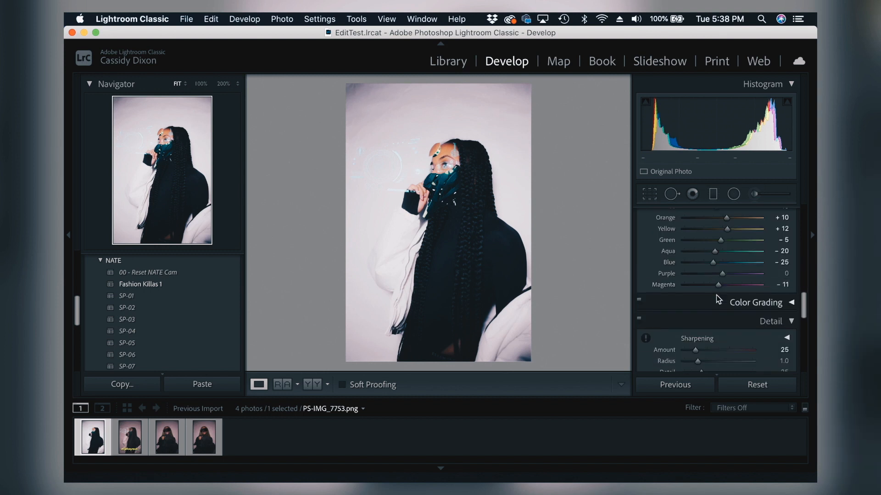
pyautogui.scroll(2, 717, 296)
pyautogui.moveTo(727, 261); pyautogui.dragTo(719, 262)
pyautogui.click(692, 218)
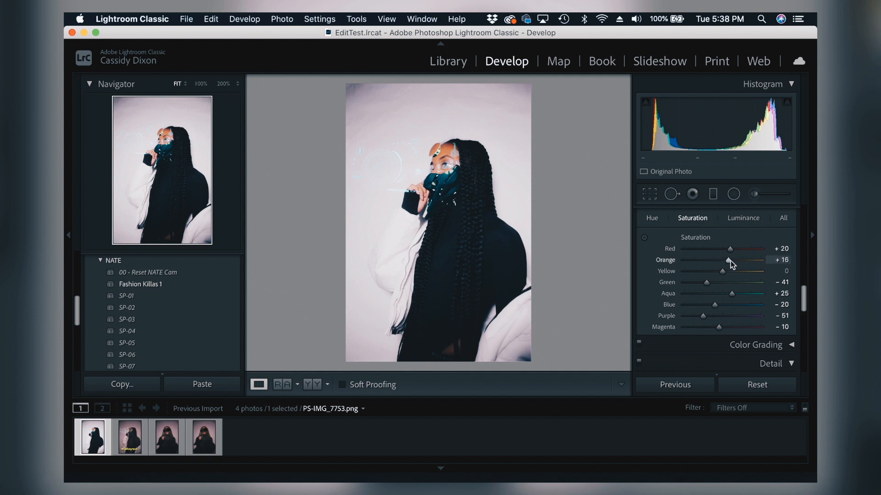
pyautogui.click(743, 218)
pyautogui.scroll(-5, 734, 293)
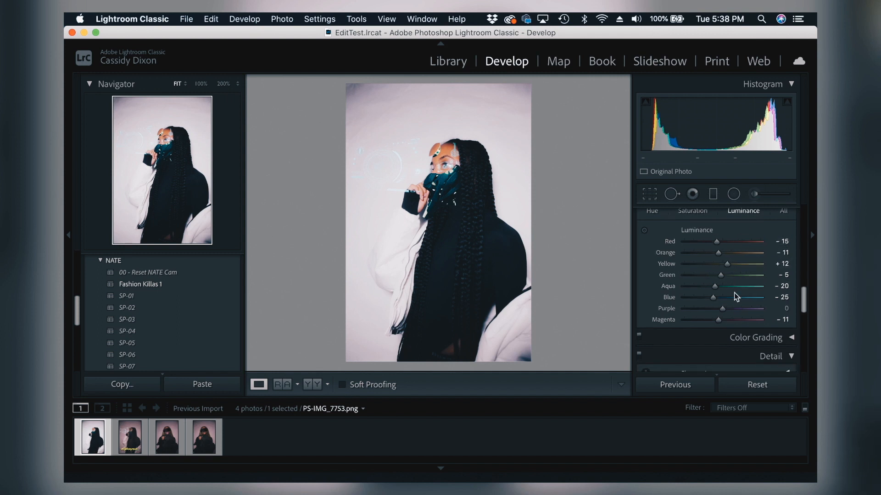
pyautogui.scroll(5, 734, 294)
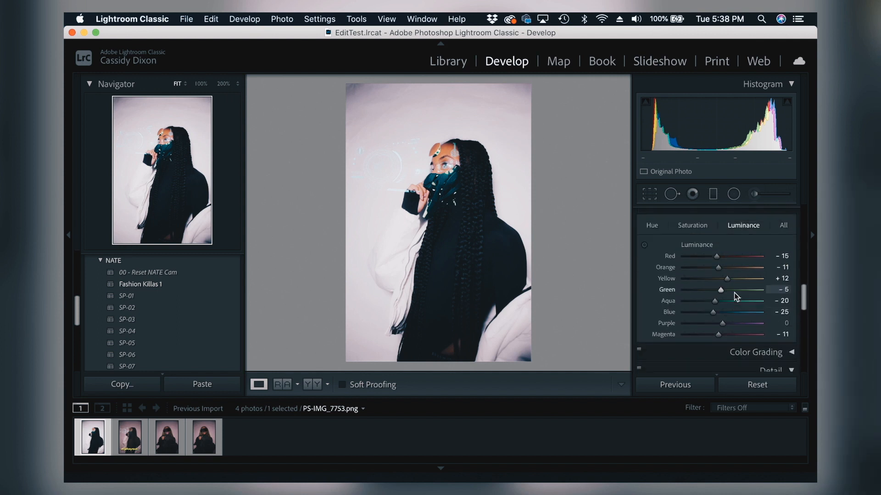
# Step: Set the post-crop vignetting amount to -100 and the grain amount to 49
pyautogui.scroll(-5, 734, 293)
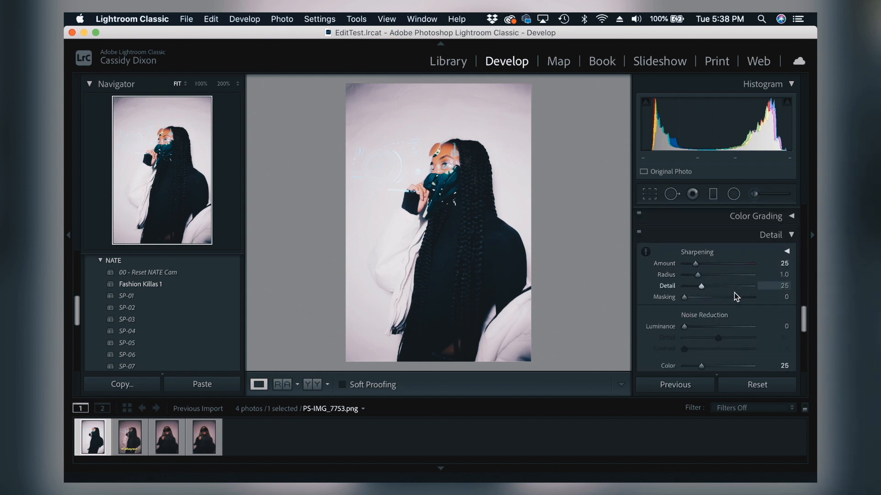
pyautogui.scroll(-5, 734, 323)
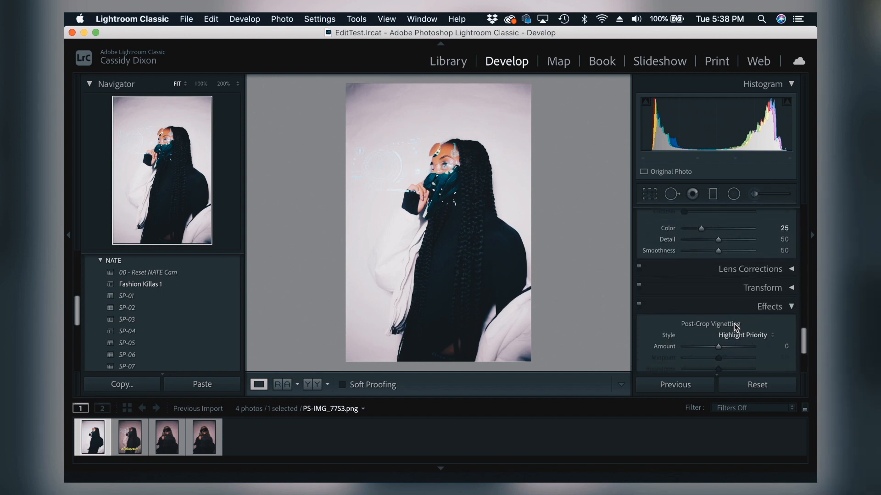
pyautogui.moveTo(717, 300); pyautogui.dragTo(674, 300)
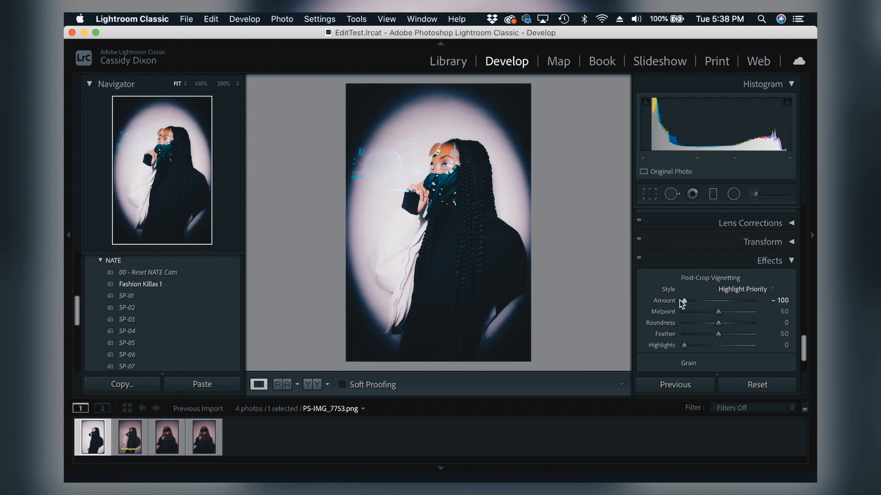
pyautogui.scroll(4, 721, 303)
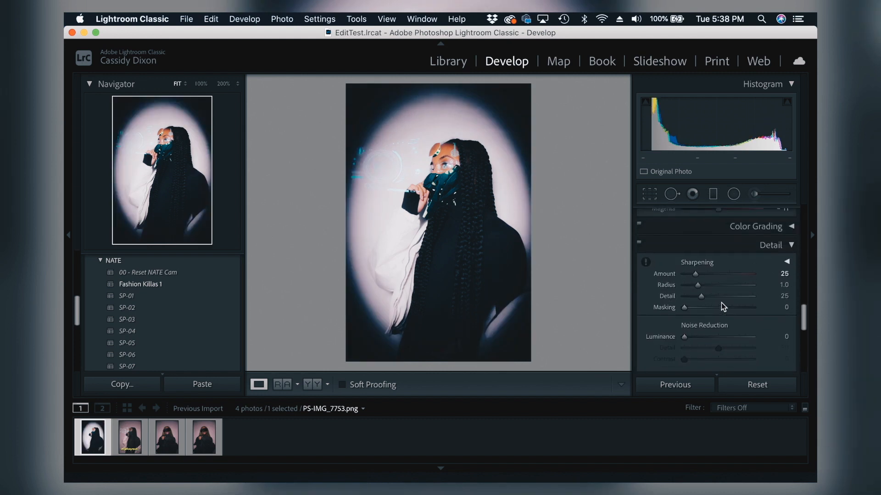
pyautogui.scroll(-3, 721, 303)
pyautogui.scroll(-5, 721, 303)
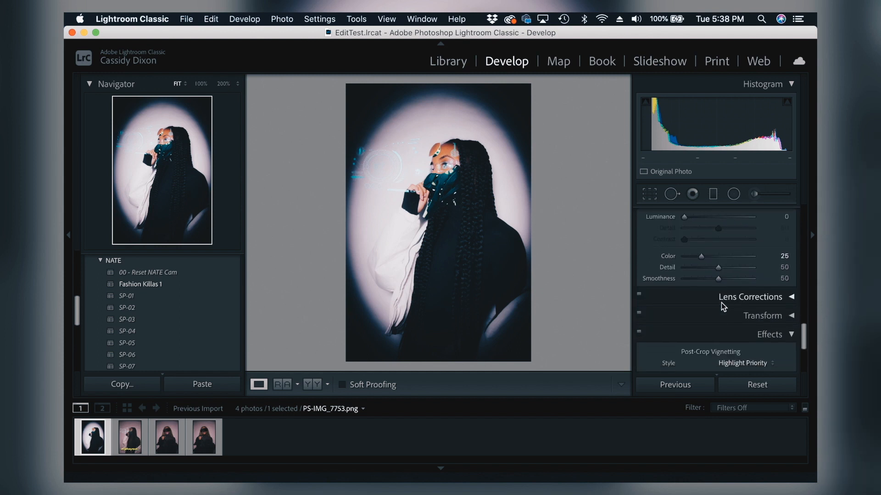
pyautogui.moveTo(688, 320); pyautogui.dragTo(722, 323)
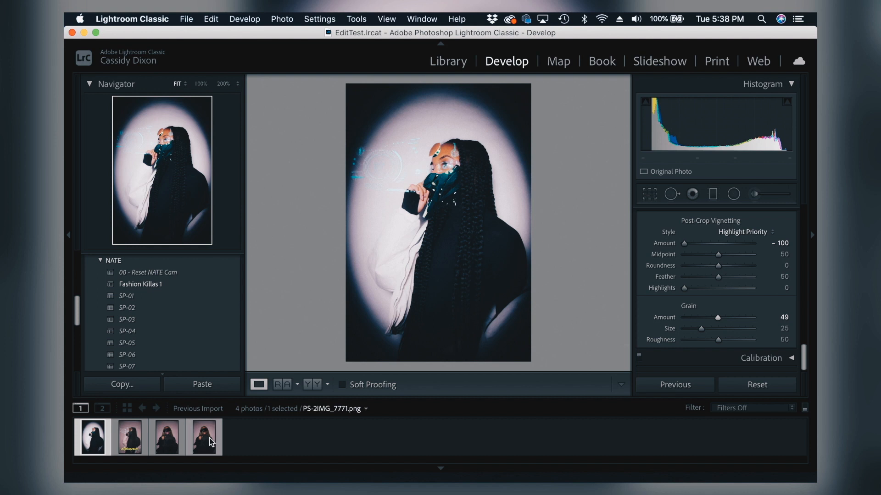
# Step: Synchronize the develop settings of PS-IMG_7753.png across all four imported photos, leaving Crop excluded
pyautogui.click(211, 442)
pyautogui.press('super+a')
pyautogui.click(663, 387)
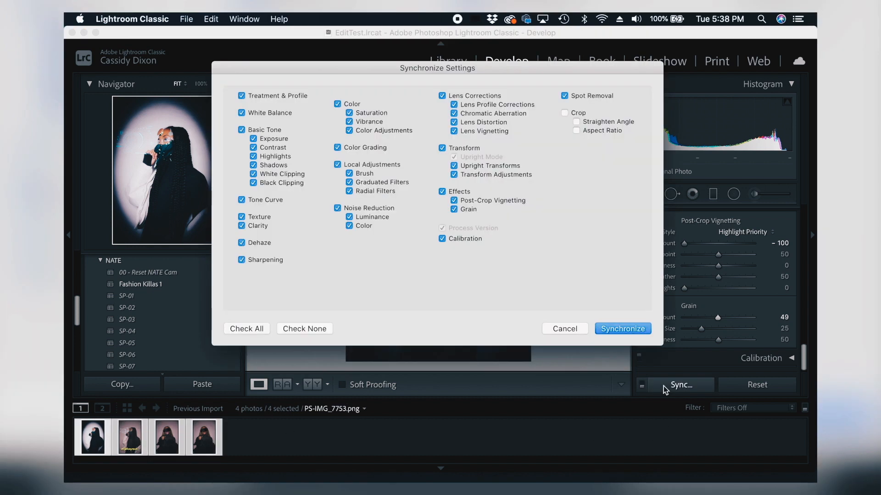
pyautogui.press('Return')
pyautogui.click(298, 442)
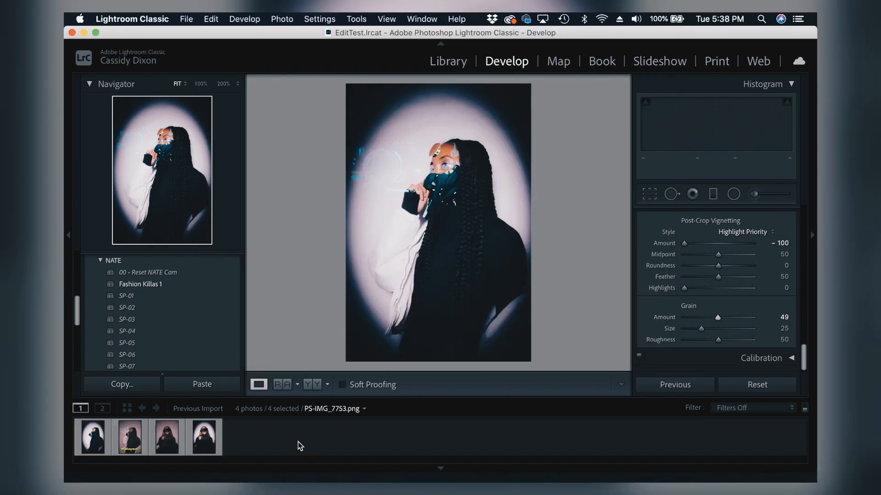
# Step: Review the Cyberpunk 2077 poster and both visor portraits, and hide the filmstrip
pyautogui.click(135, 441)
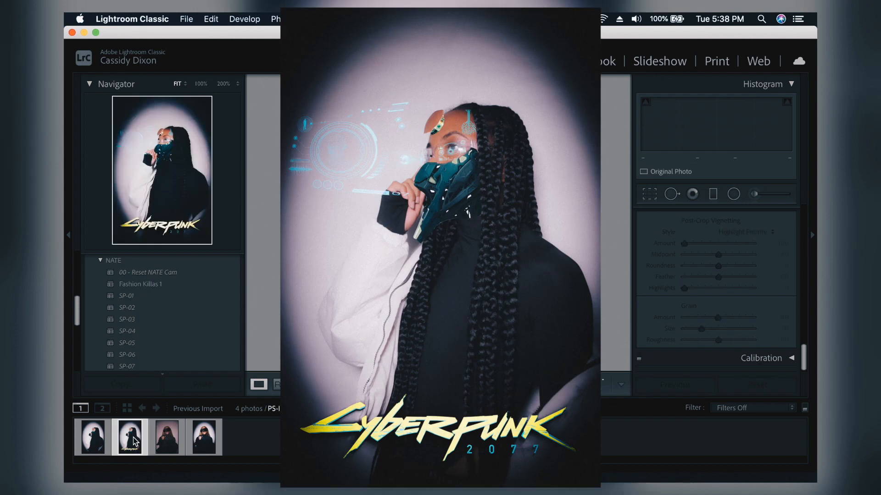
pyautogui.press('Right')
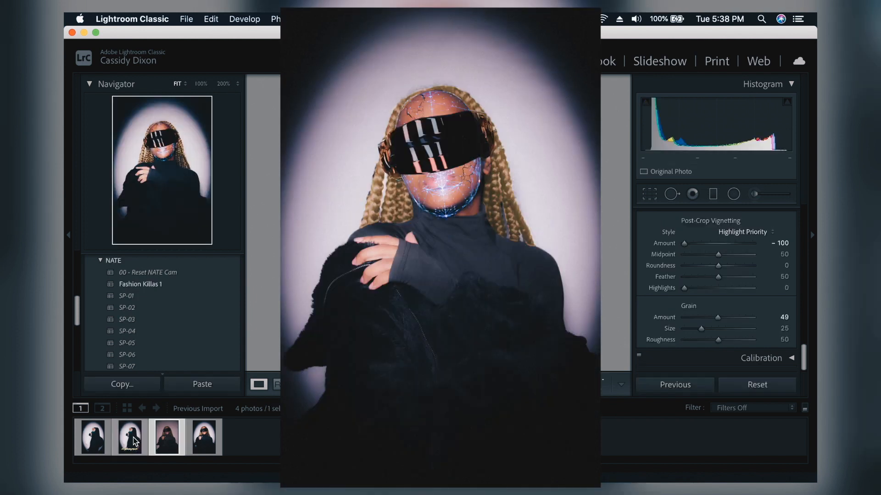
pyautogui.press('Right')
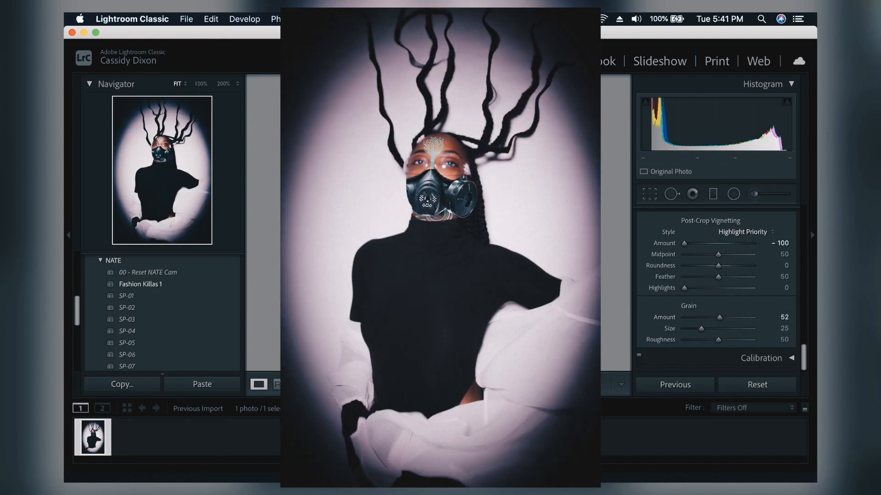
pyautogui.press('F6')
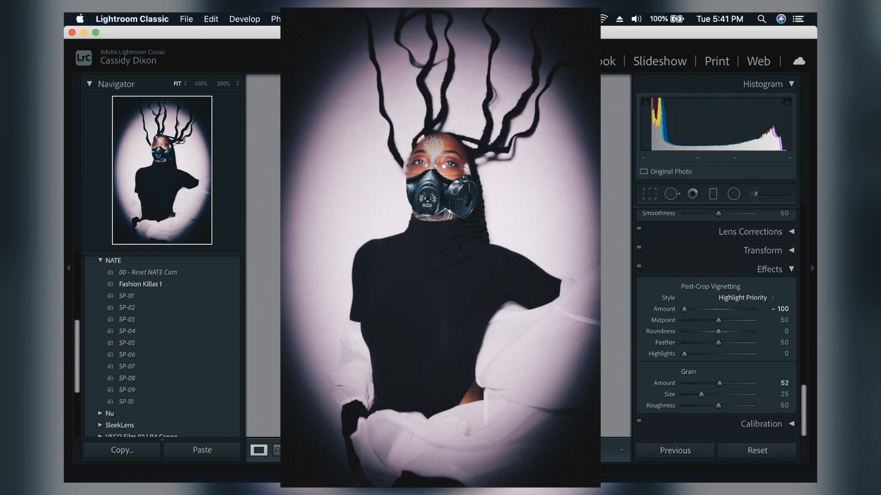